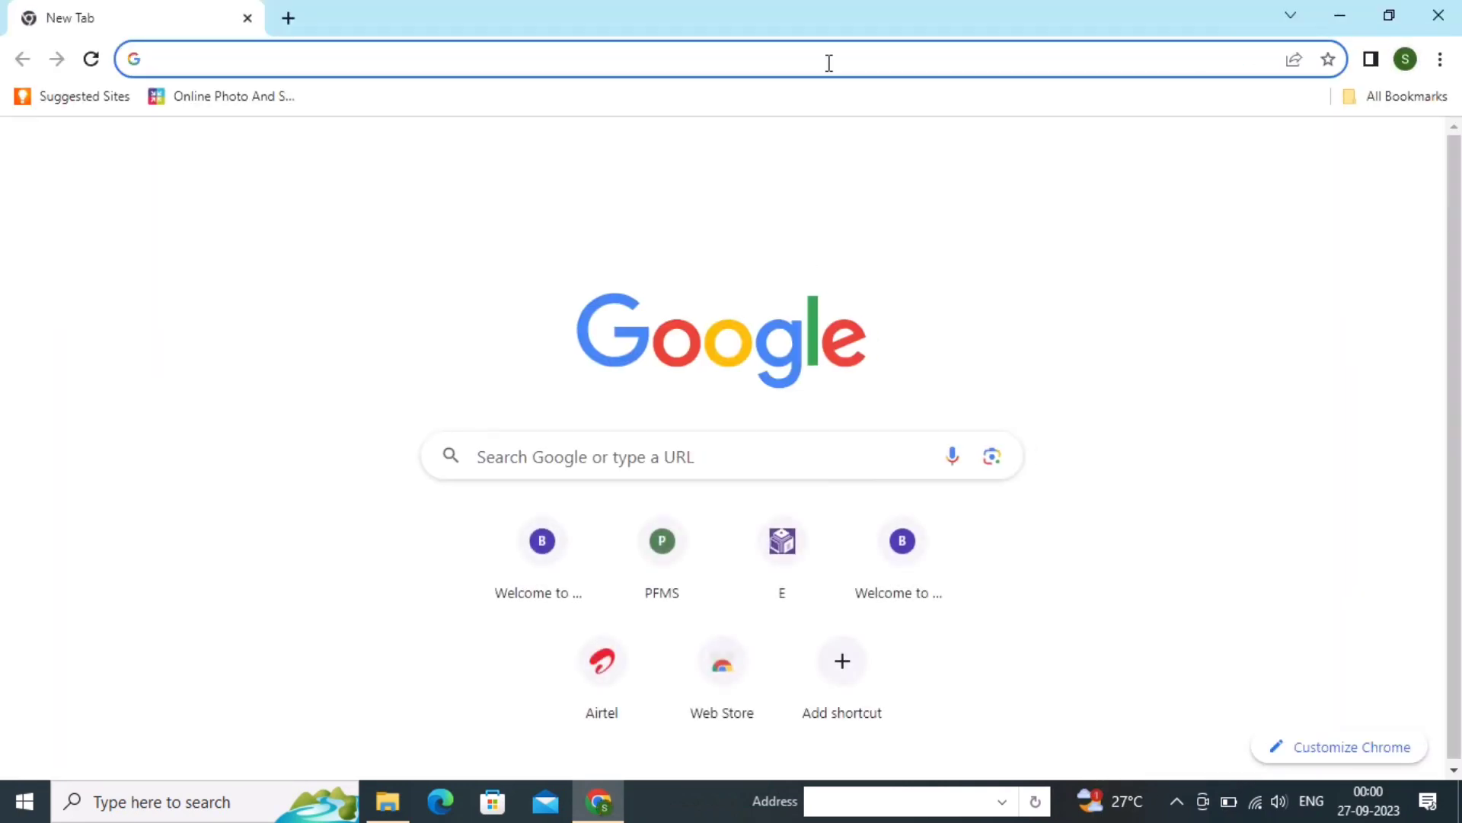
- Open eshikshakosh.bihar.gov.in in Chrome using the 'eshik' address-bar suggestion
click(828, 62)
text(eshikshakosh.bihar.gov.in)
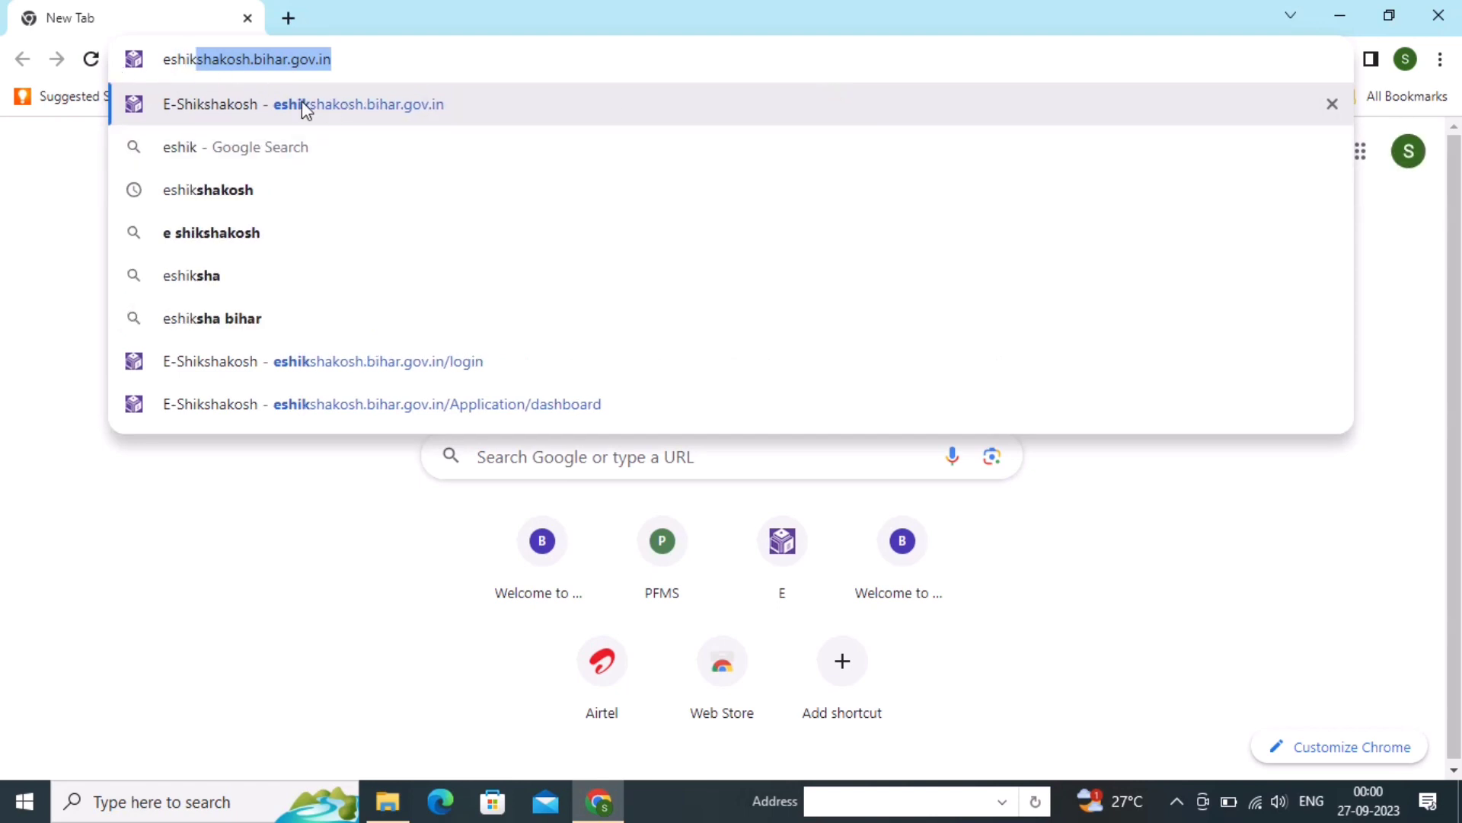
click(420, 119)
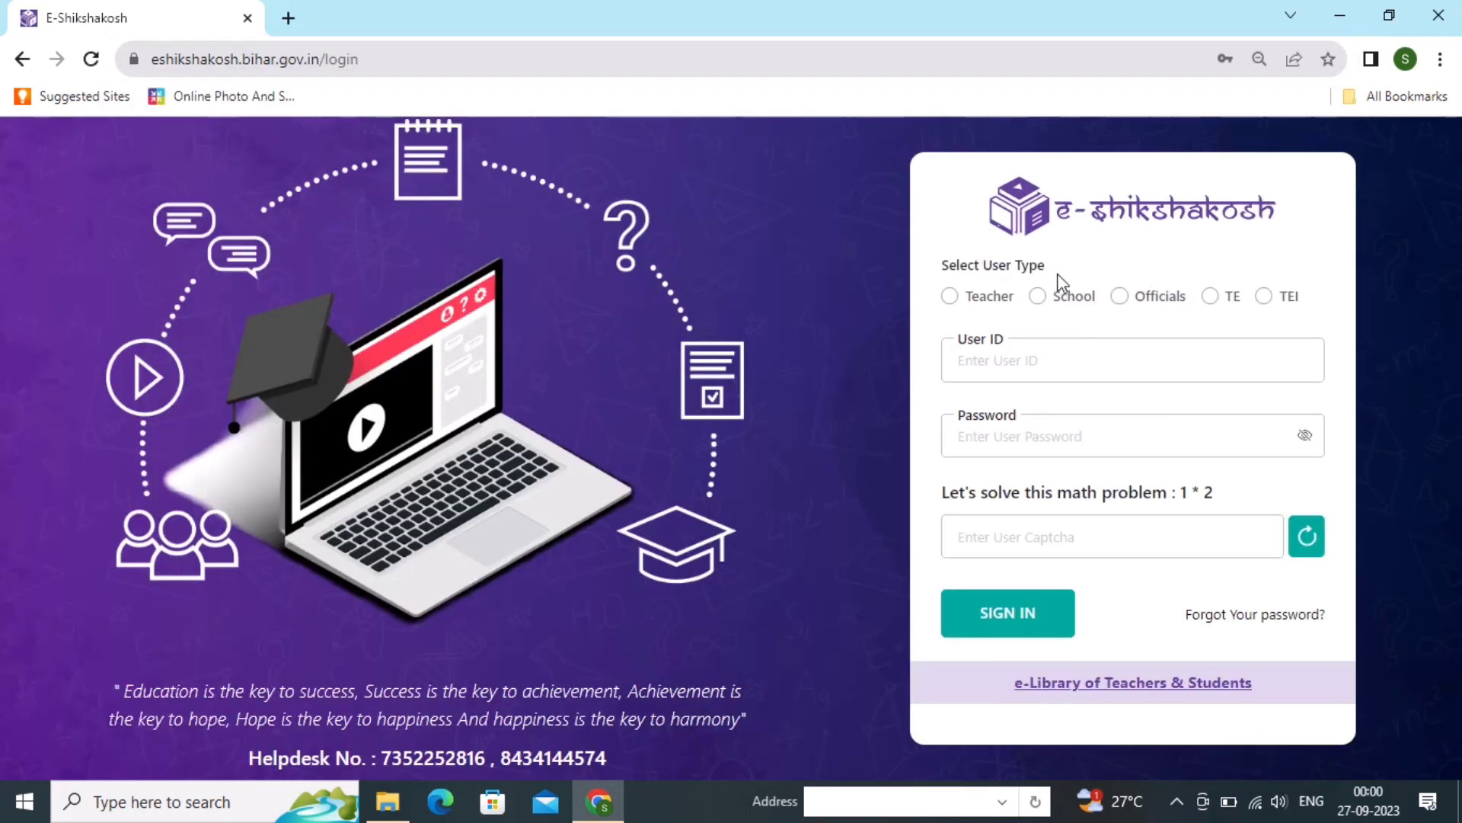
- Sign in as a School user with the UDISE code, saved password and captcha answer 2
click(1081, 340)
click(1038, 298)
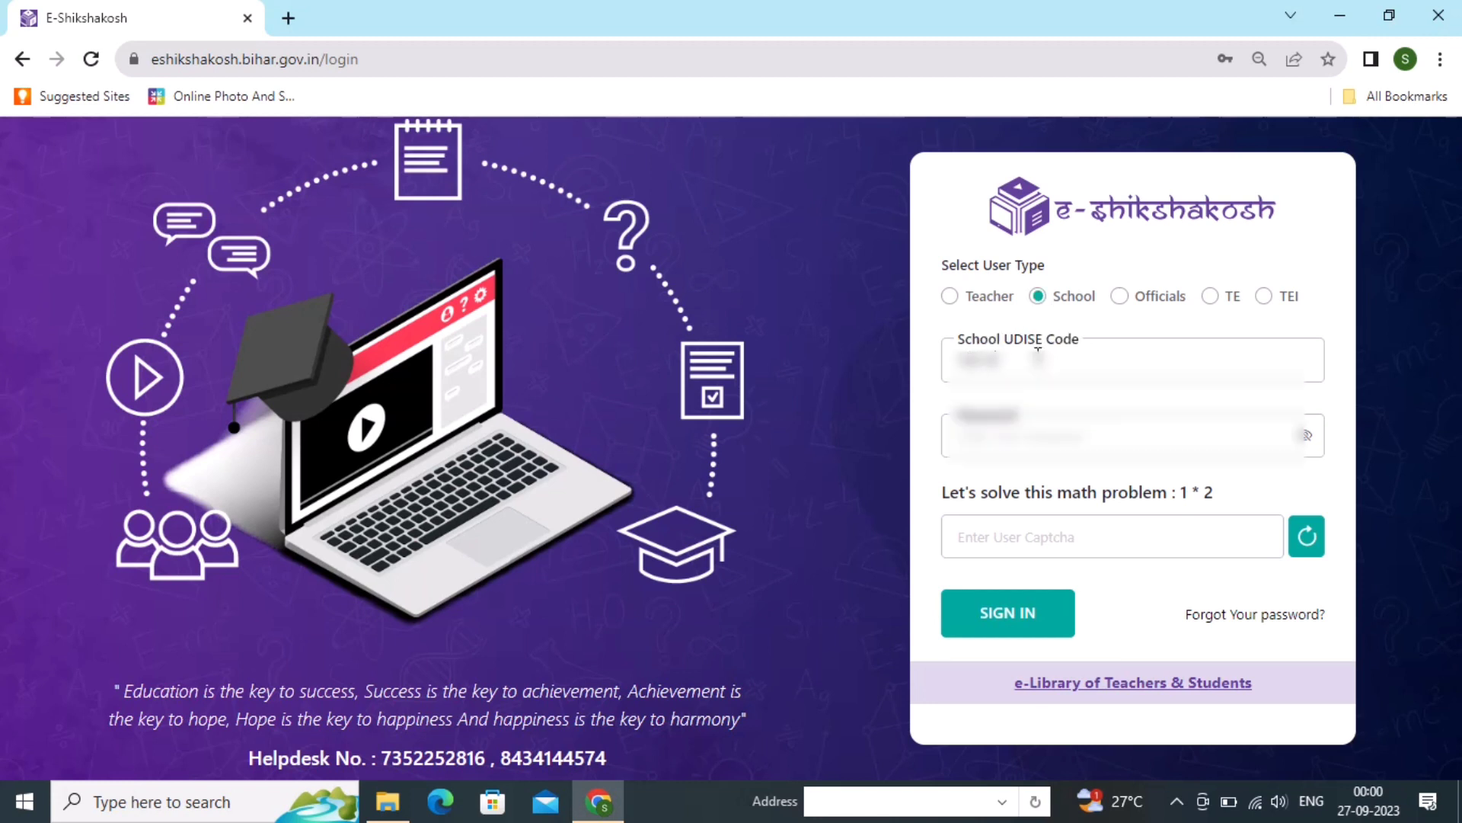
text(12)
click(1036, 430)
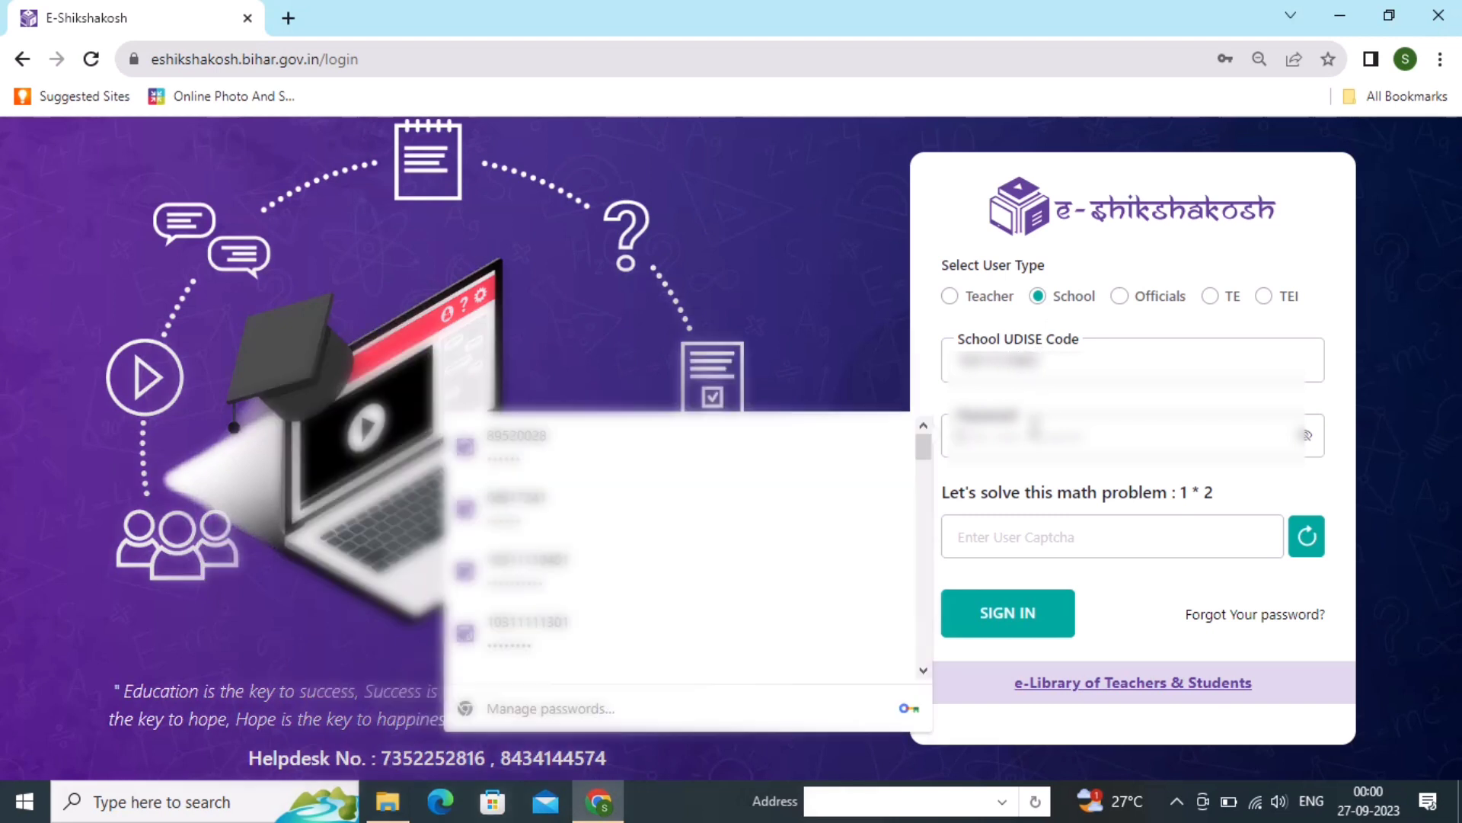
click(655, 579)
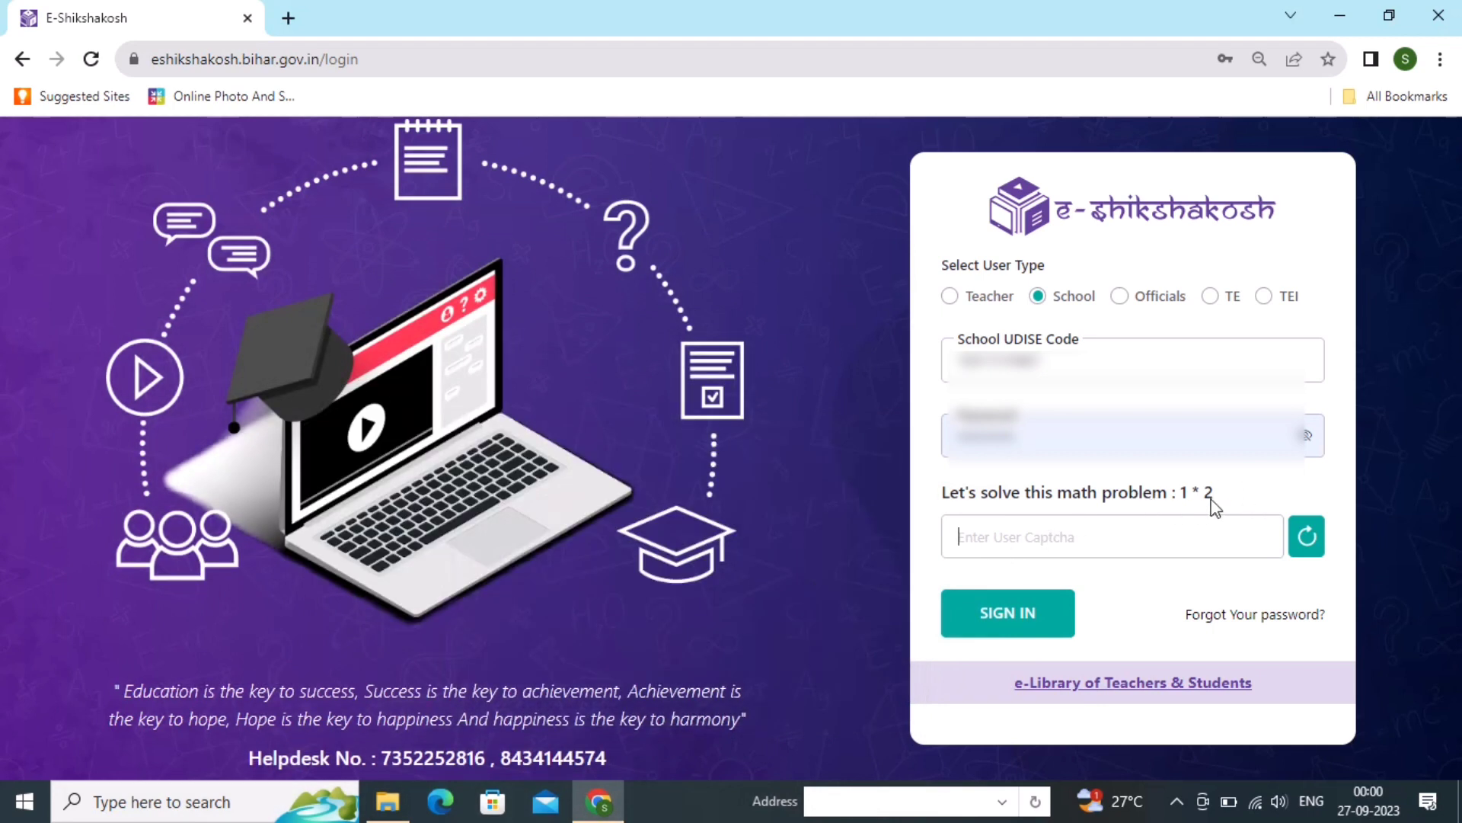
text(2)
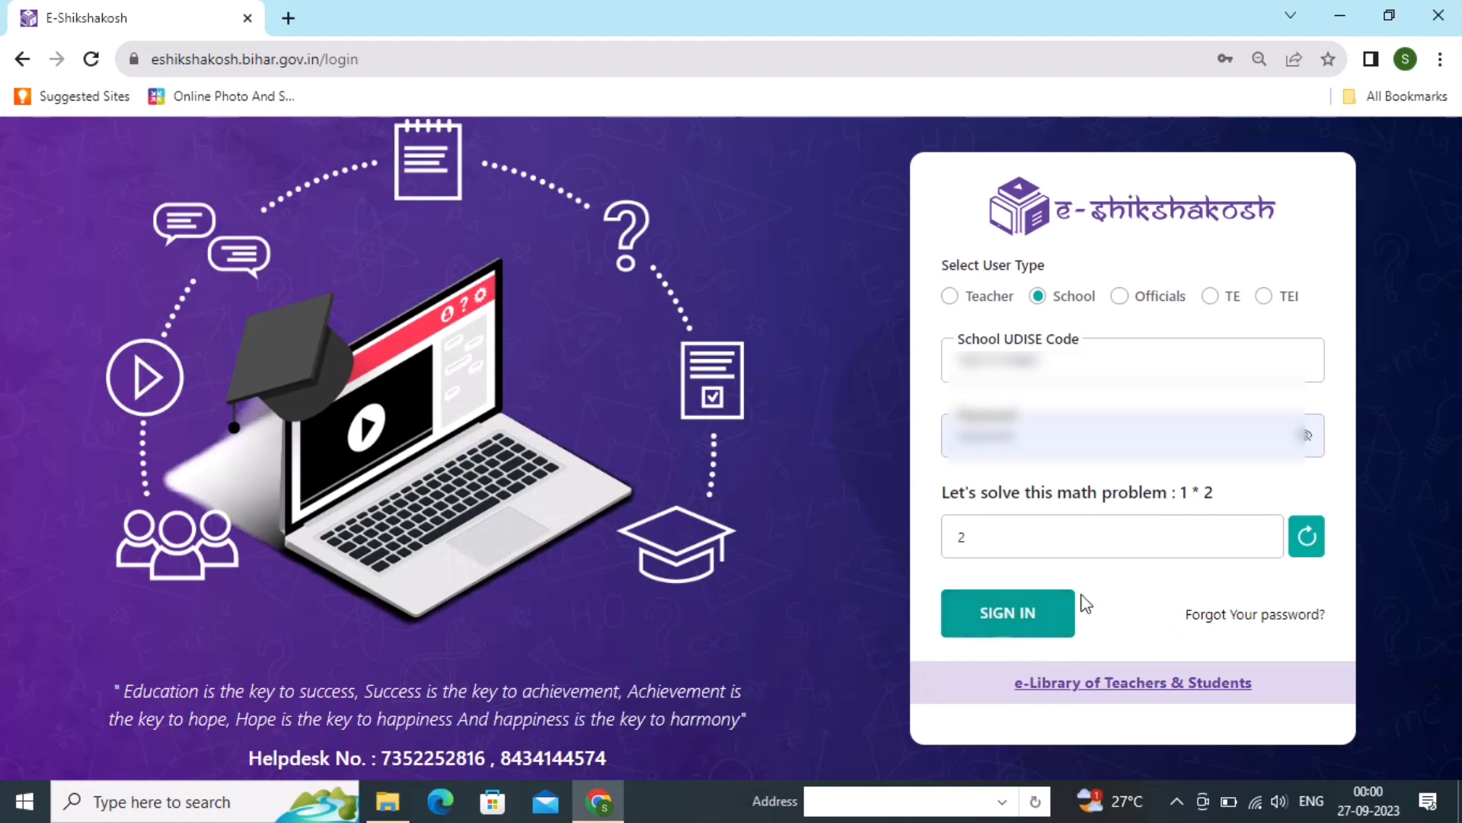
click(1034, 617)
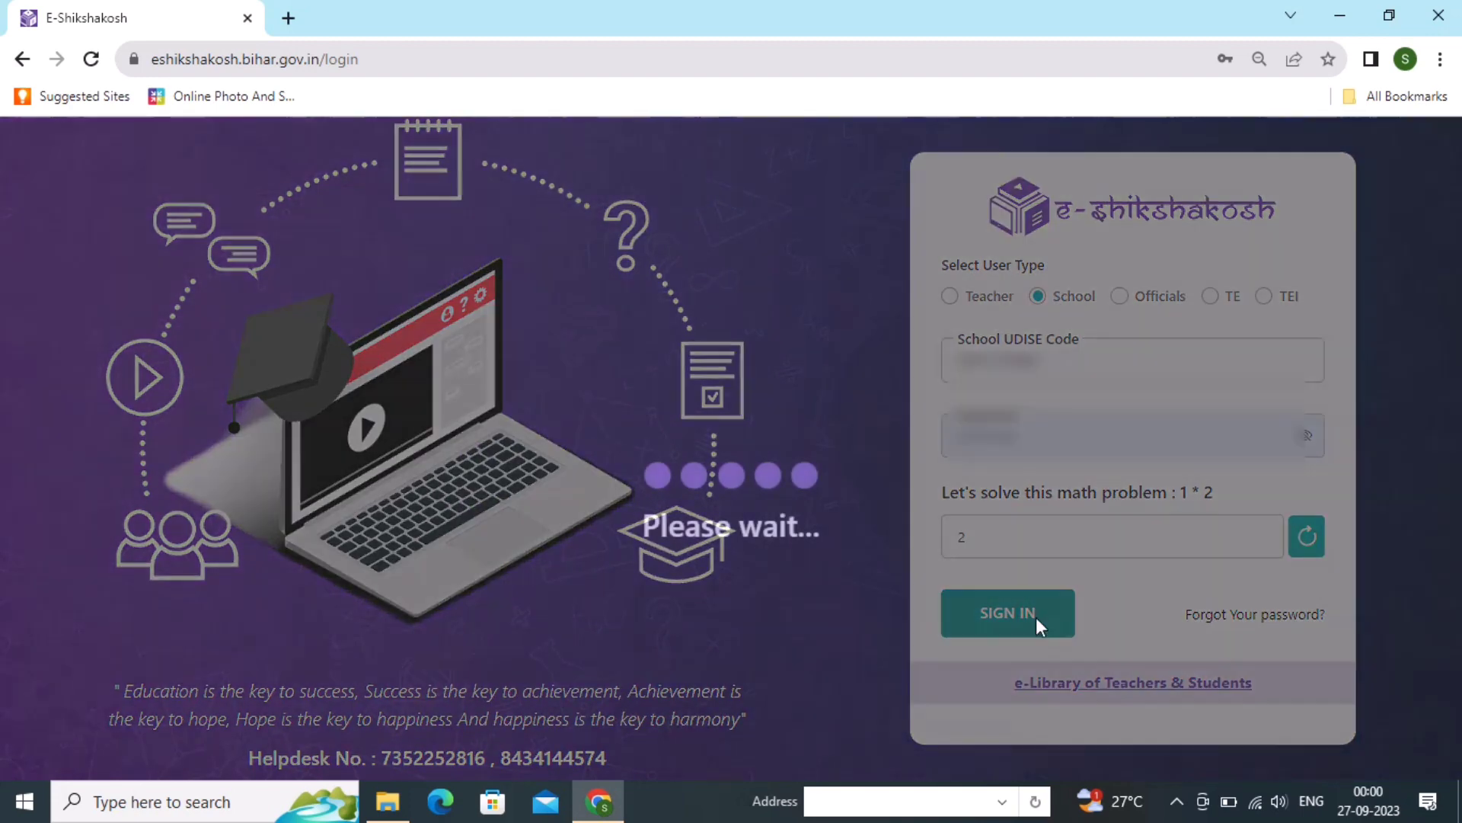
scroll(756, 499, down, 1)
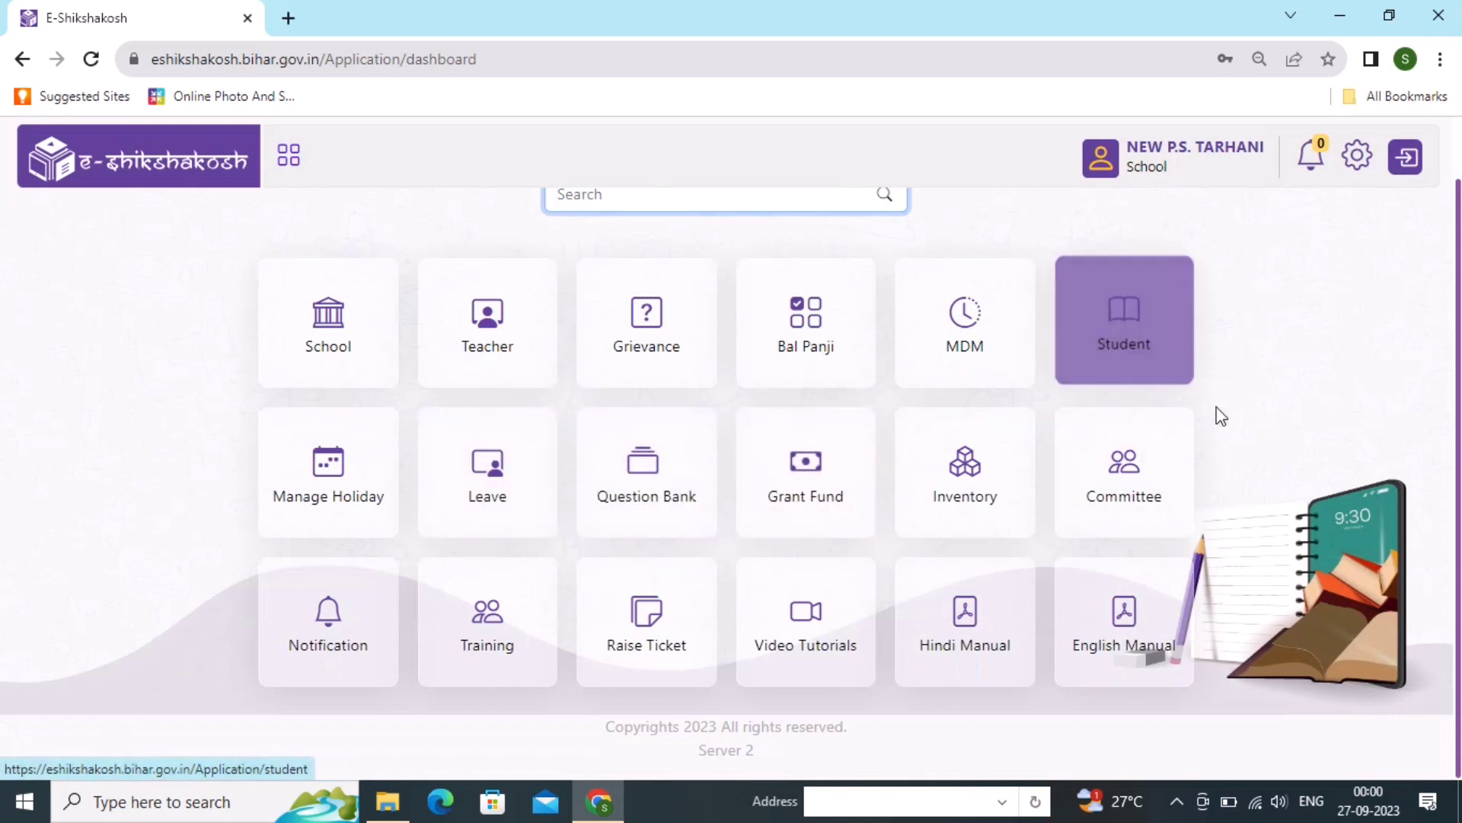
- Search the school's students under Student > Student Information and scroll through the results
click(1137, 356)
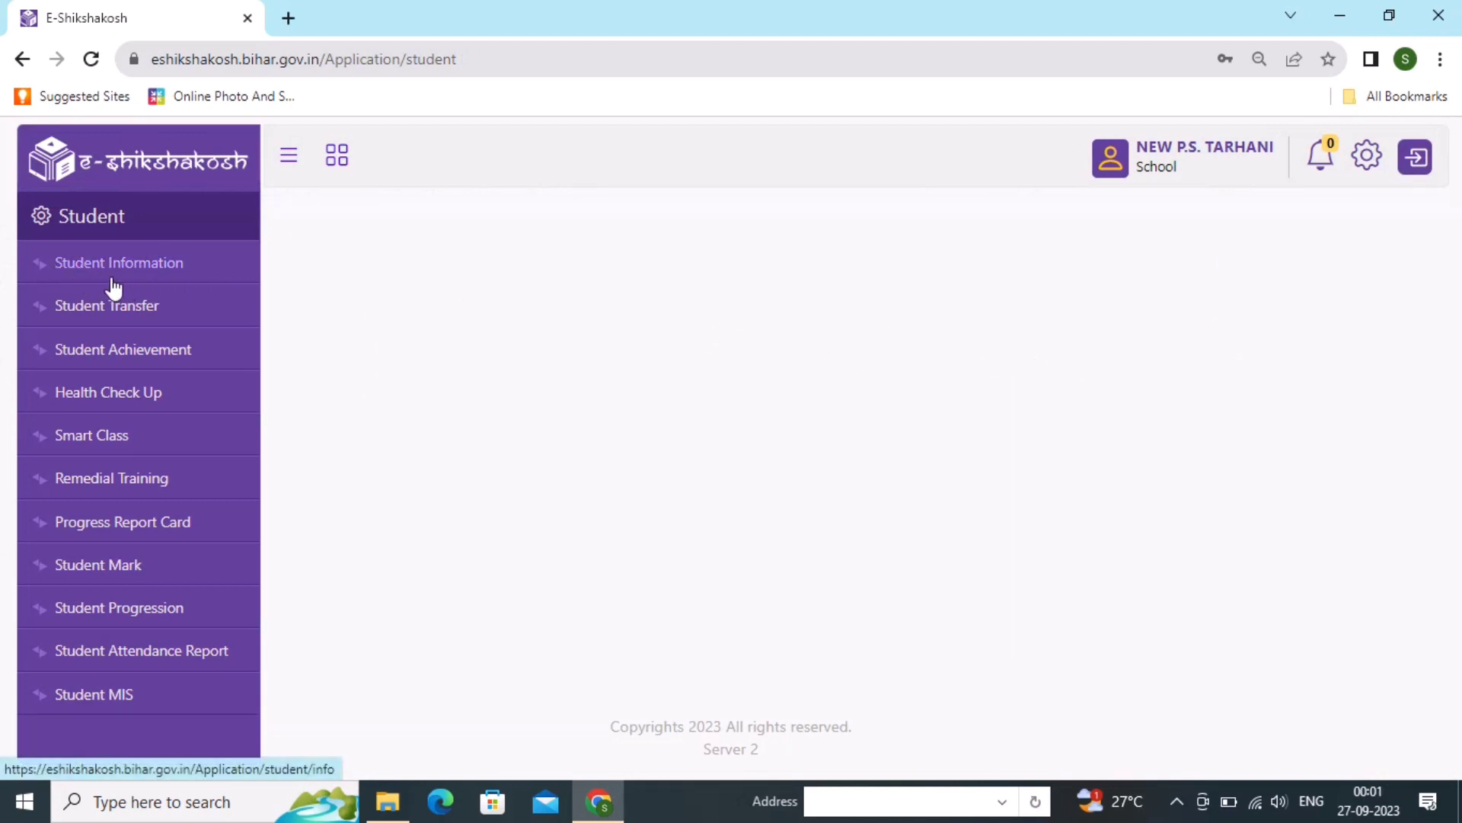
click(140, 272)
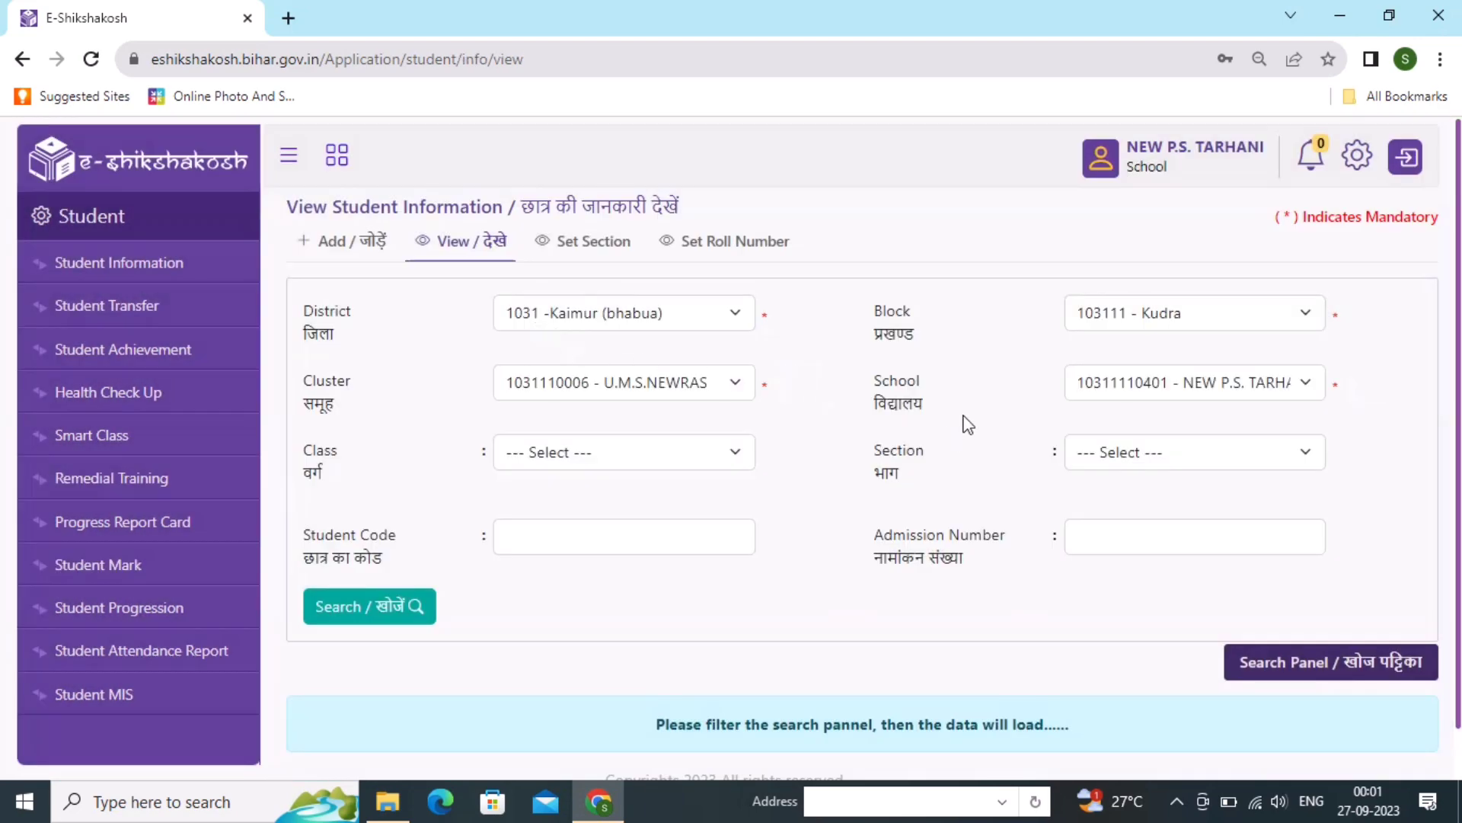
scroll(955, 440, down, 1)
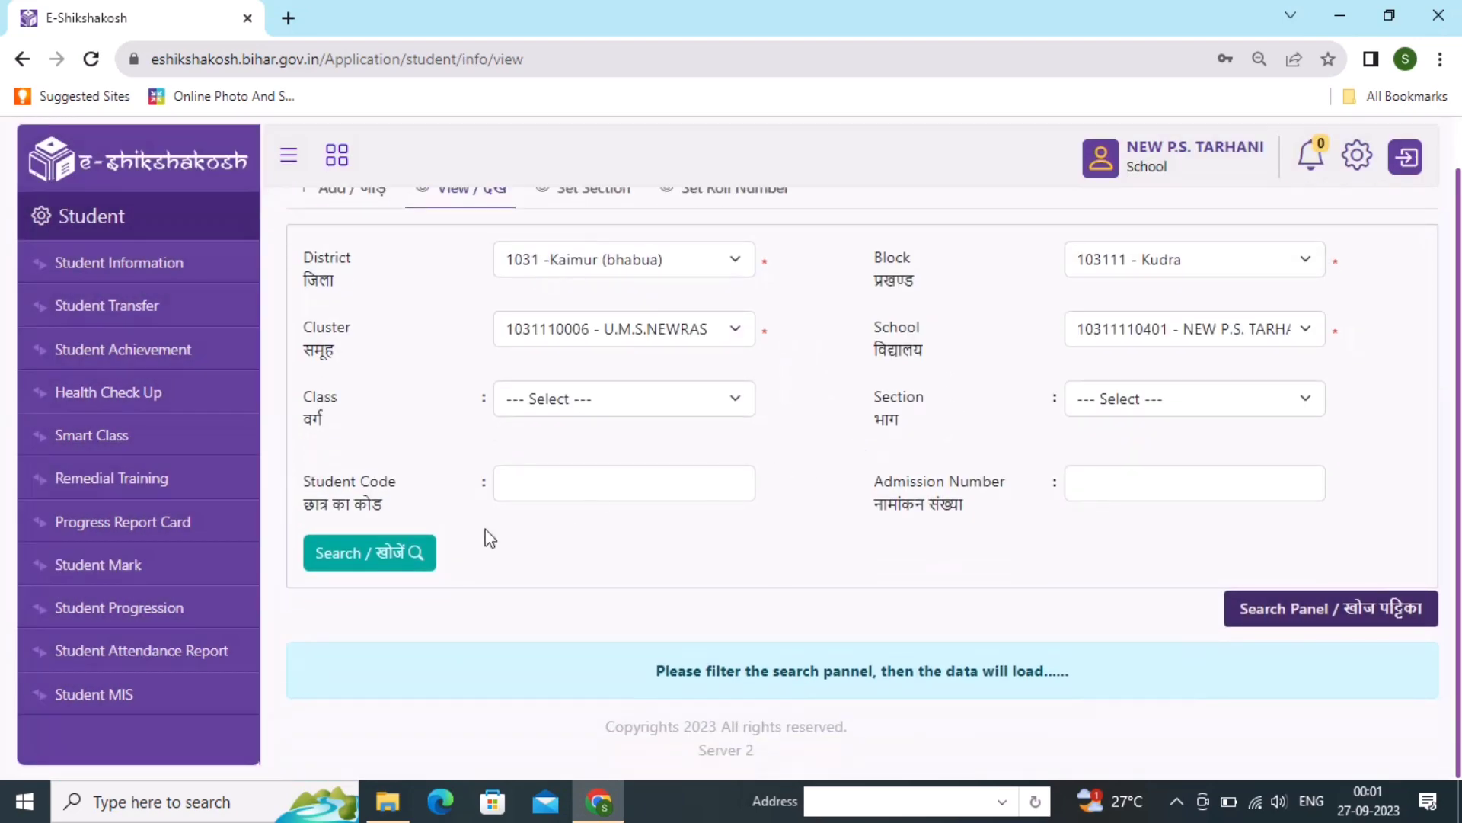
click(423, 553)
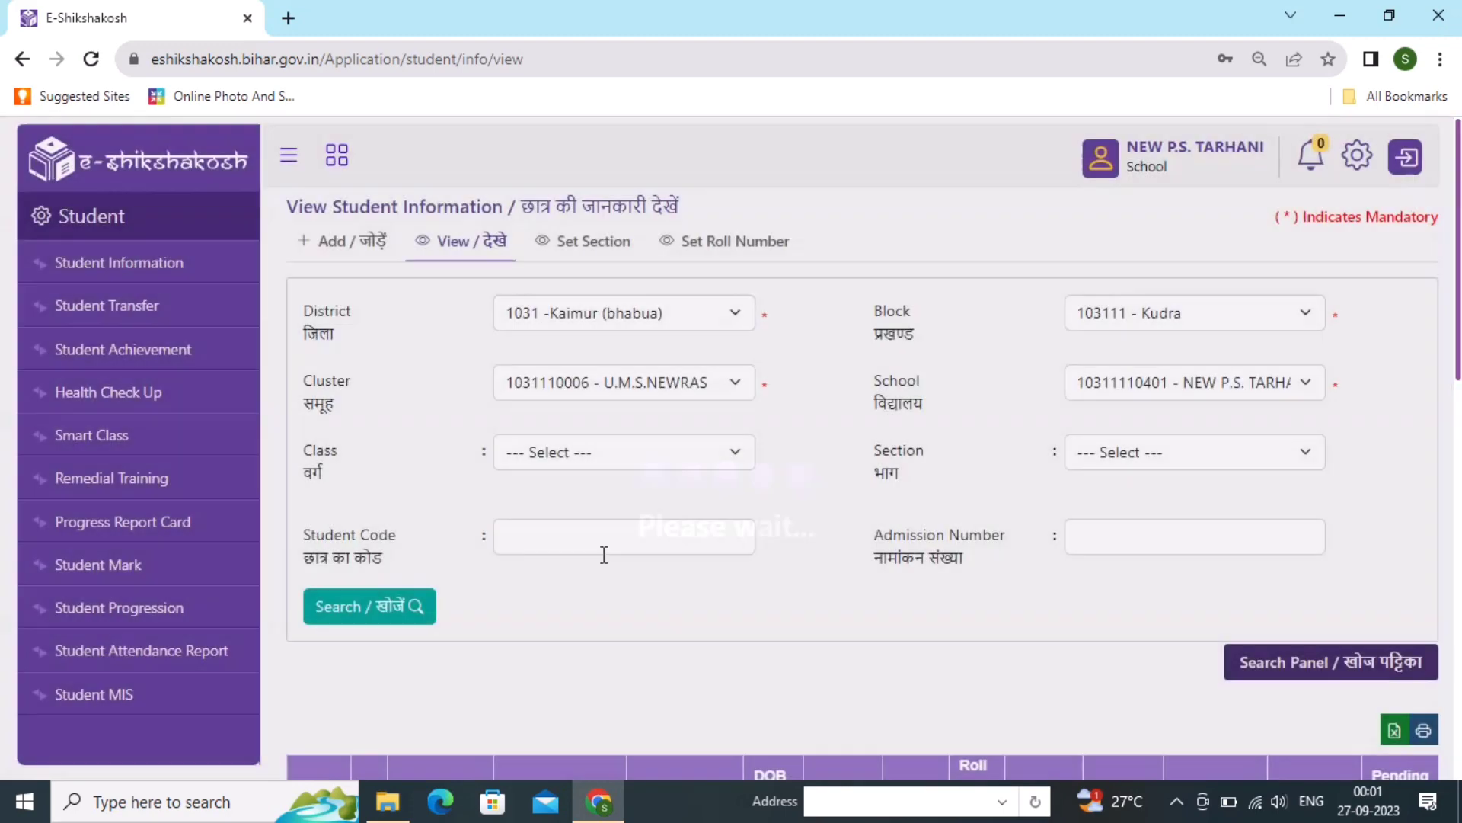
scroll(606, 560, down, 6)
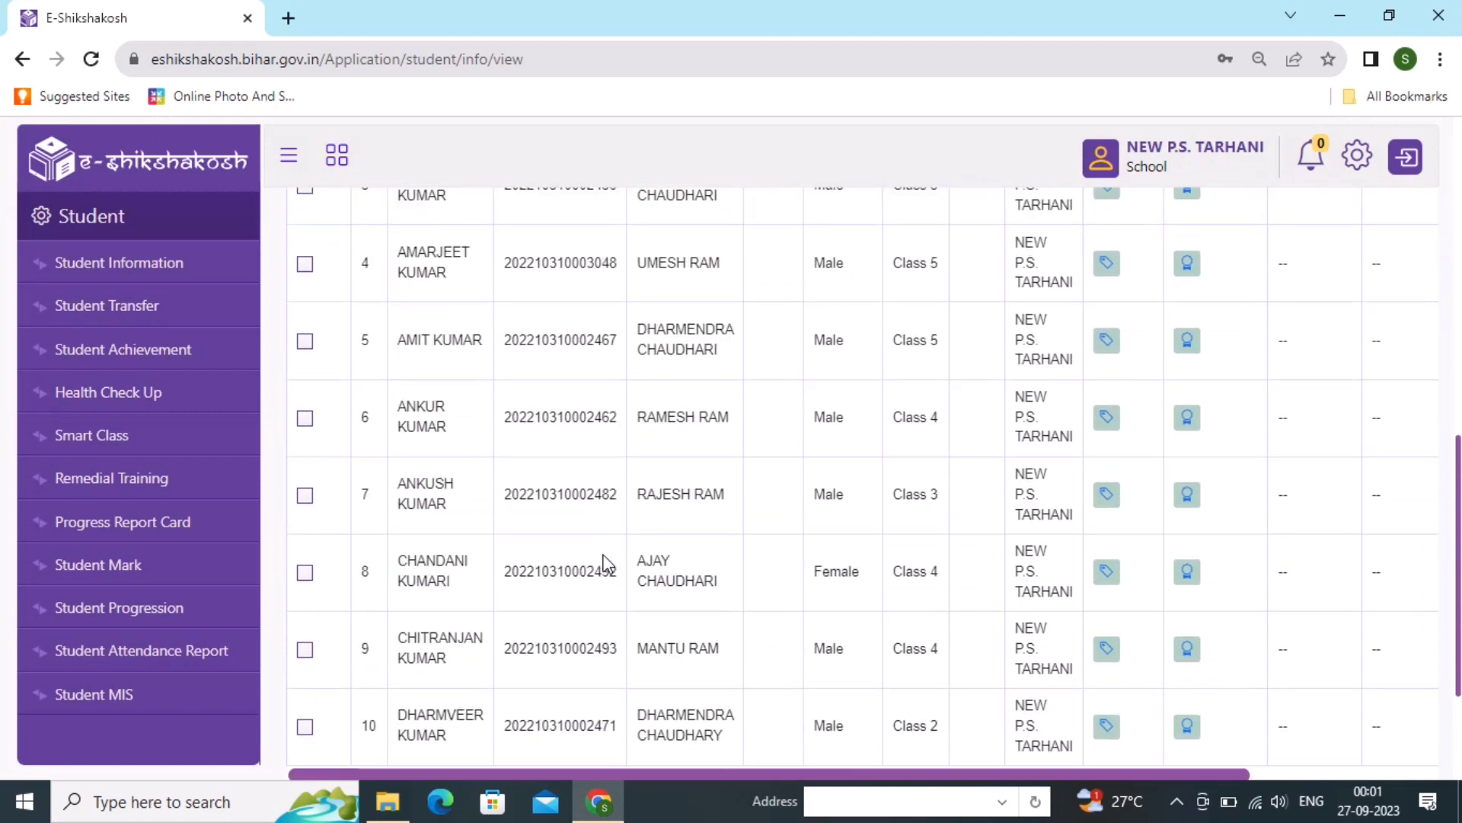
scroll(607, 563, up, 5)
scroll(607, 564, down, 4)
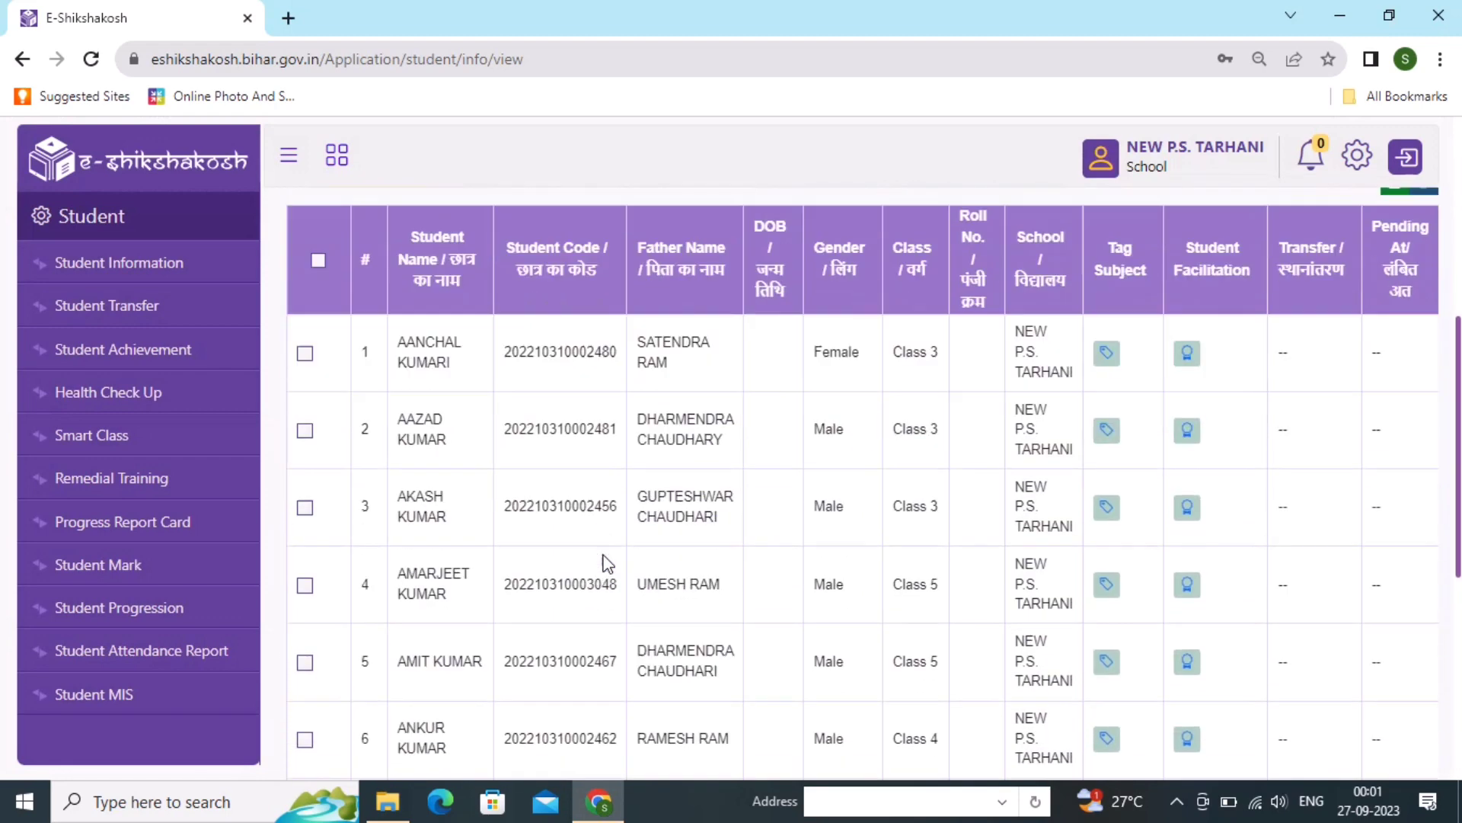
scroll(605, 564, up, 3)
scroll(604, 556, down, 5)
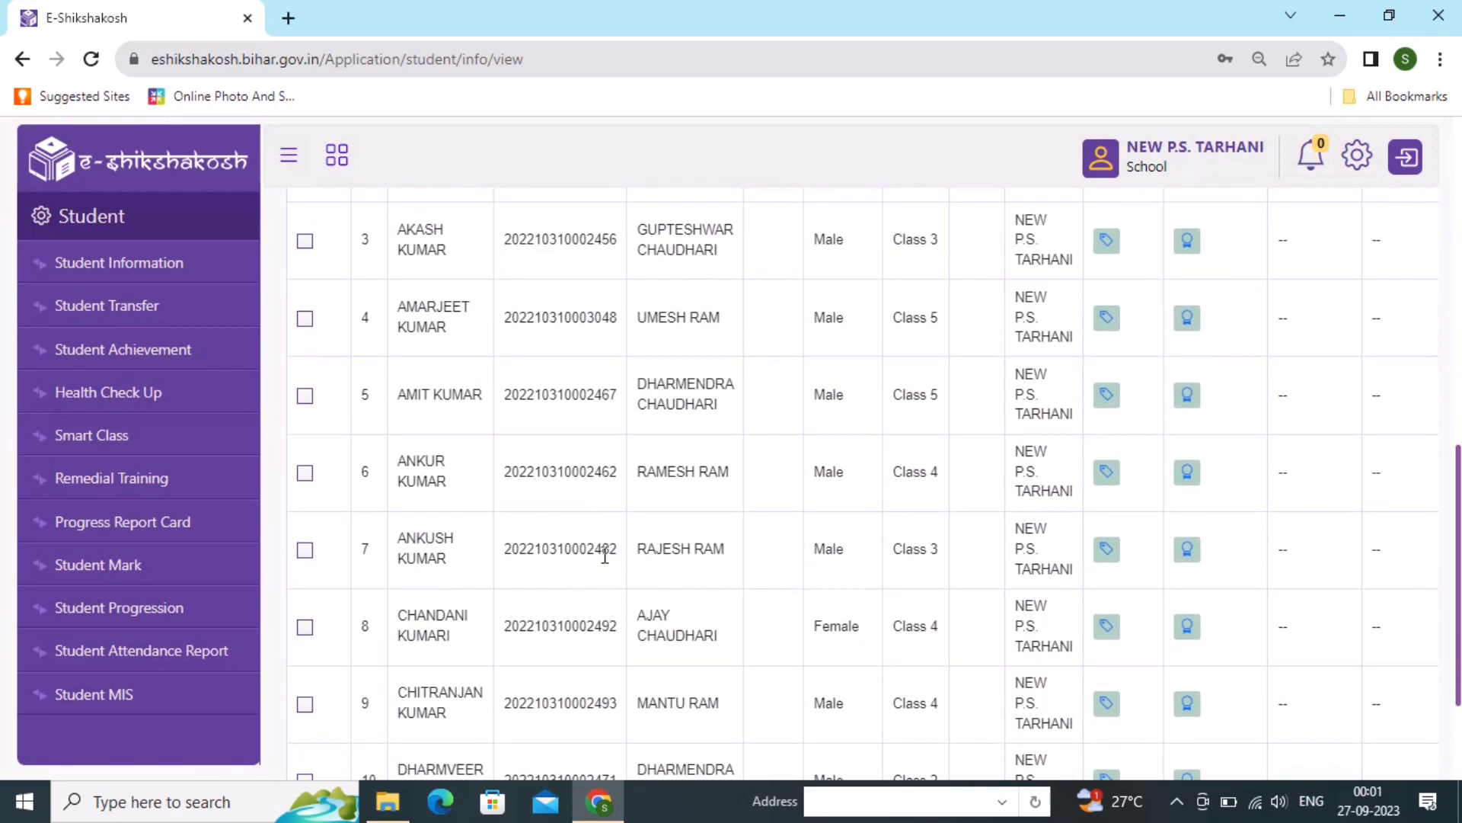
scroll(604, 554, up, 6)
scroll(601, 554, up, 4)
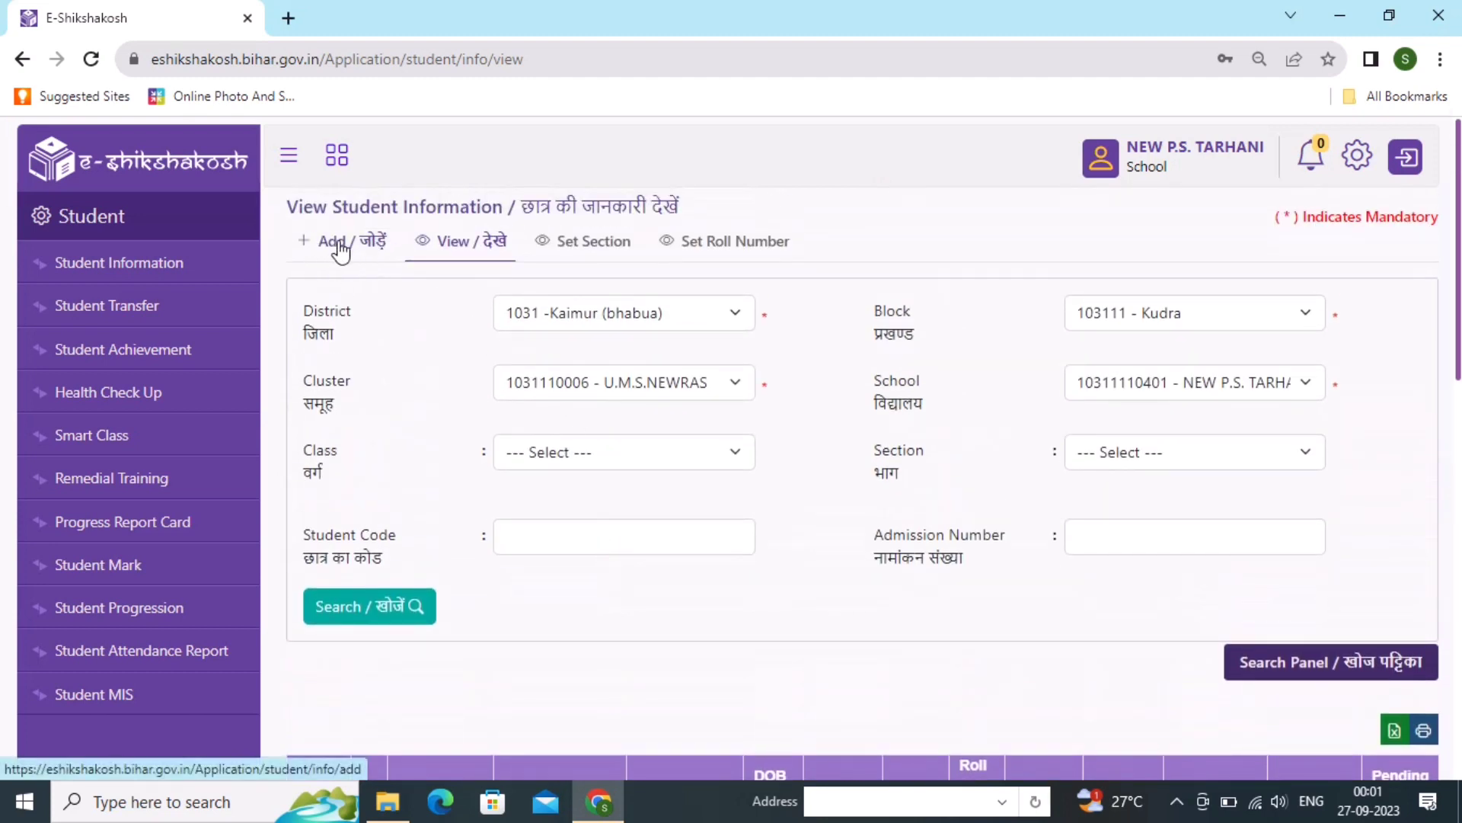
- Start a new admission with Current Class set to Class 1 and Section A
click(341, 242)
scroll(356, 258, down, 10)
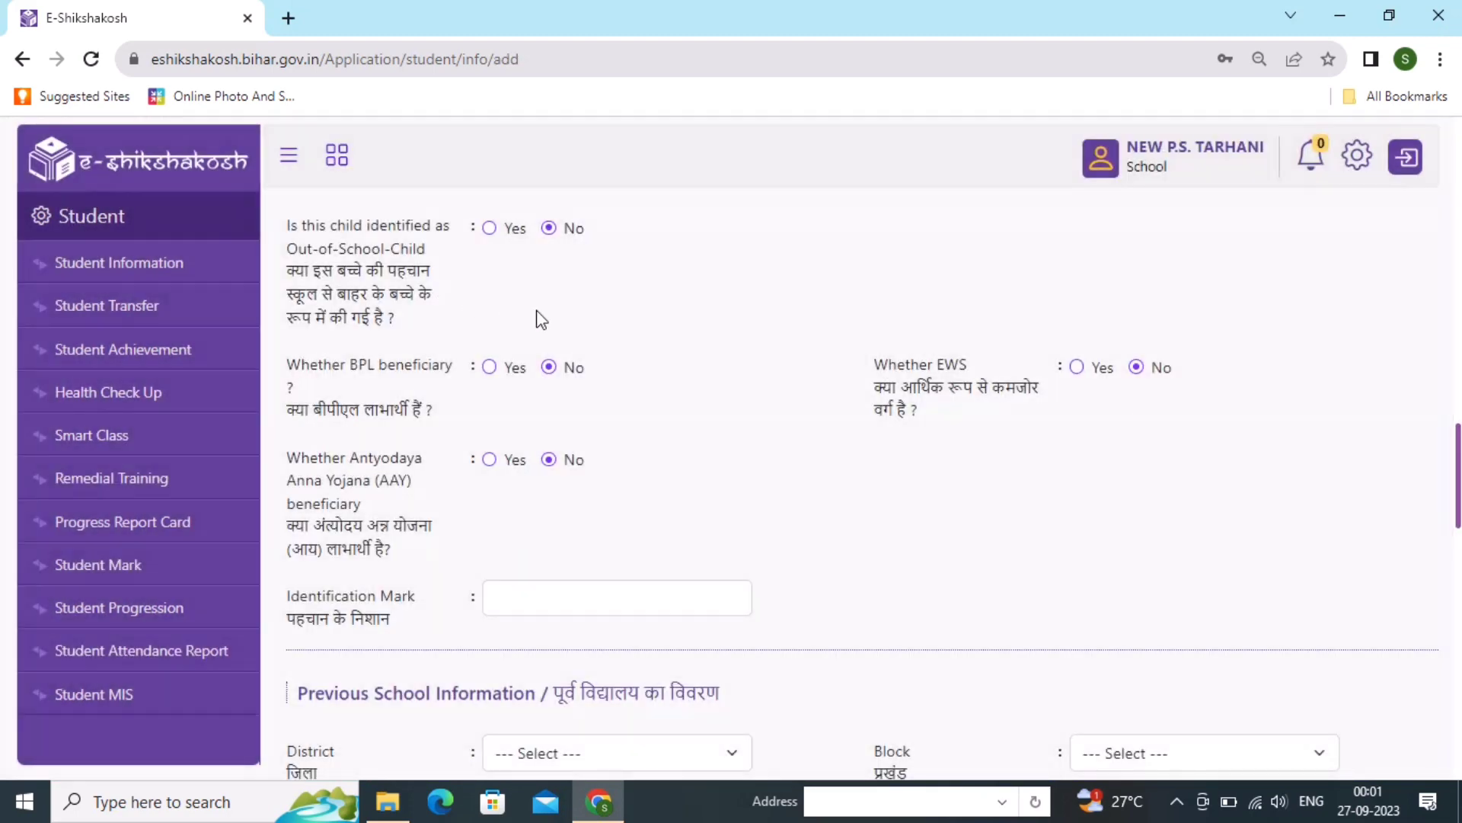
scroll(772, 400, up, 15)
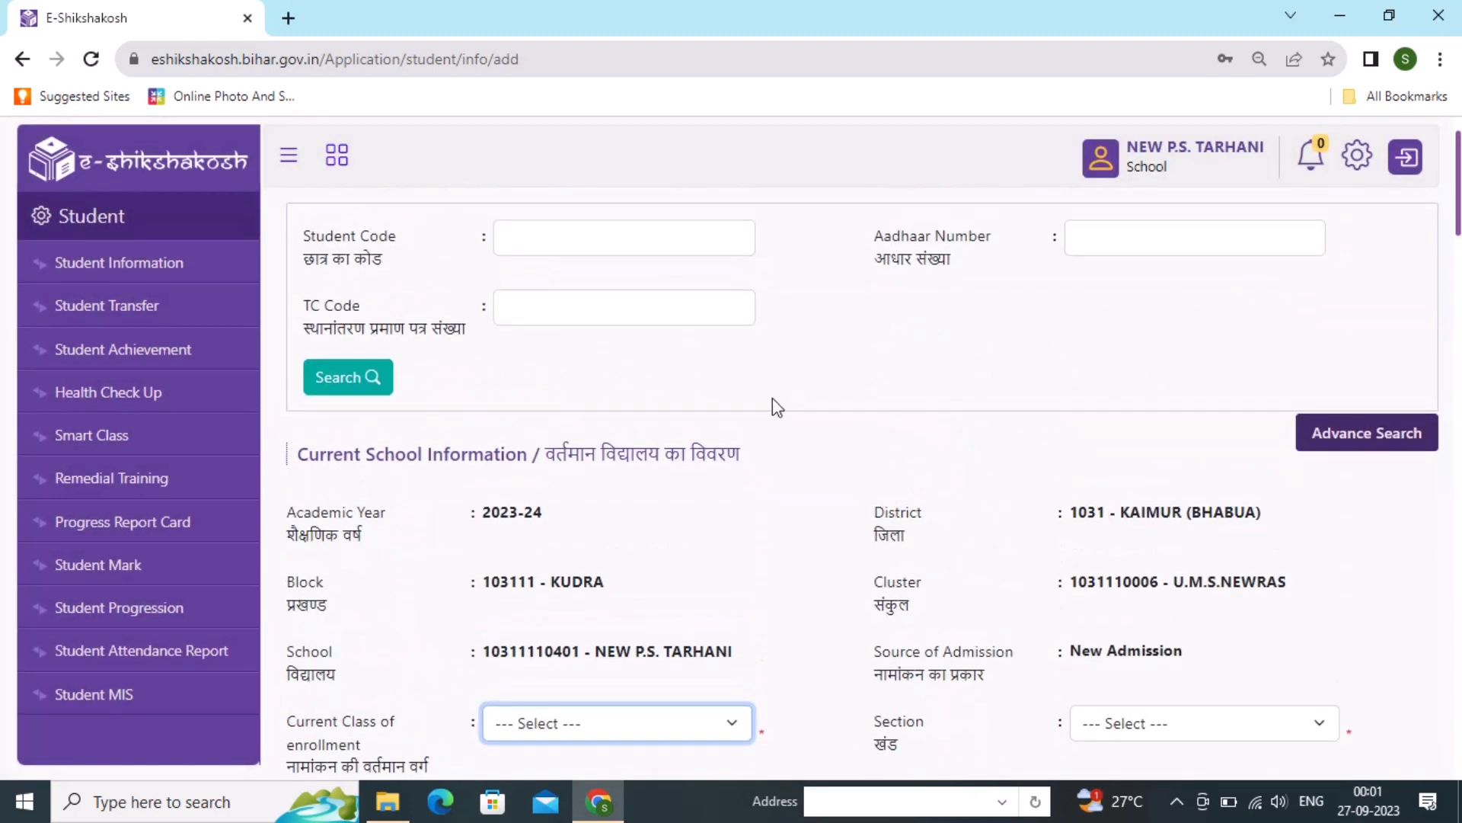
scroll(772, 398, up, 1)
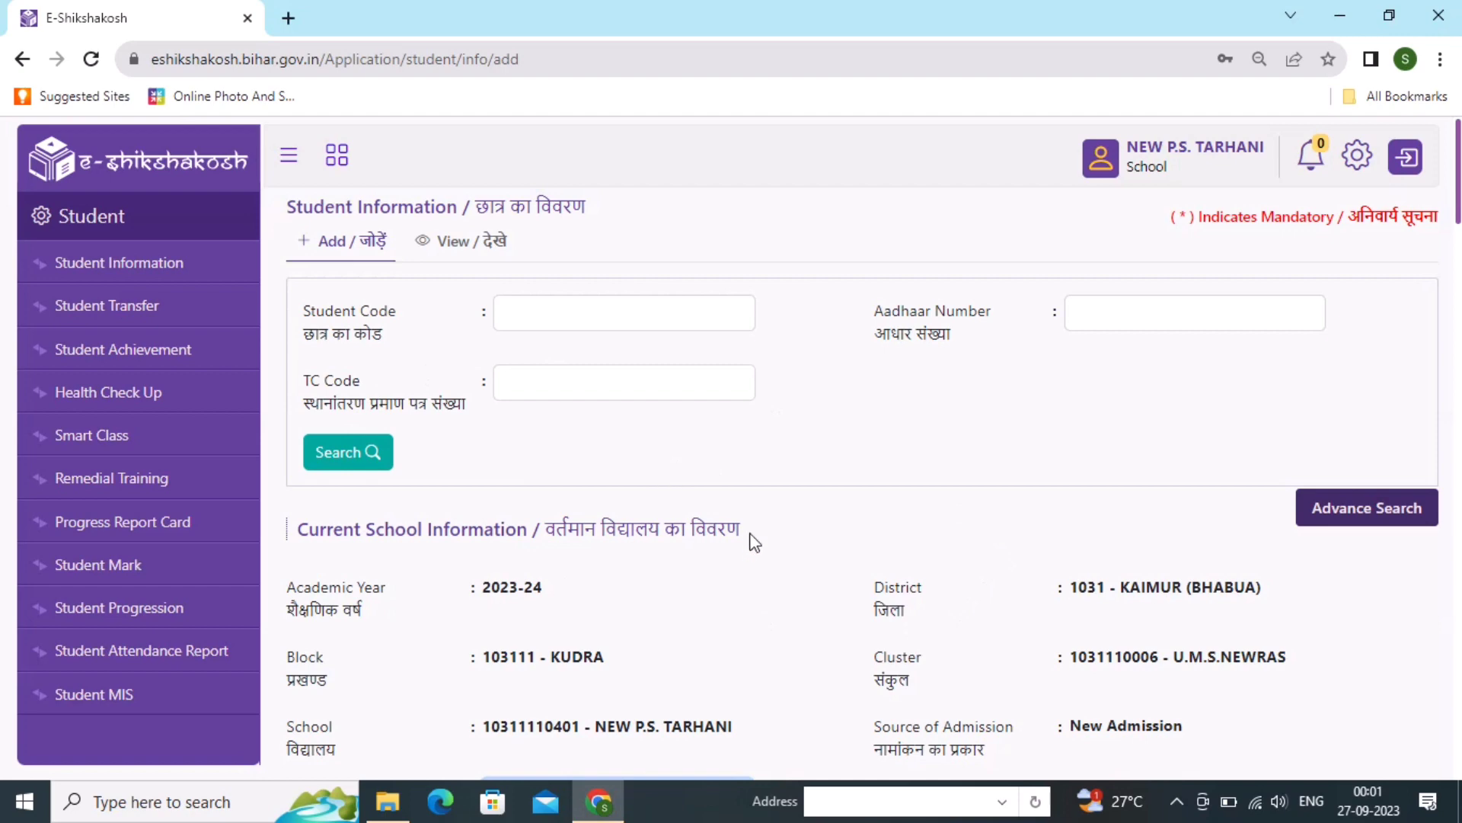
scroll(754, 542, down, 5)
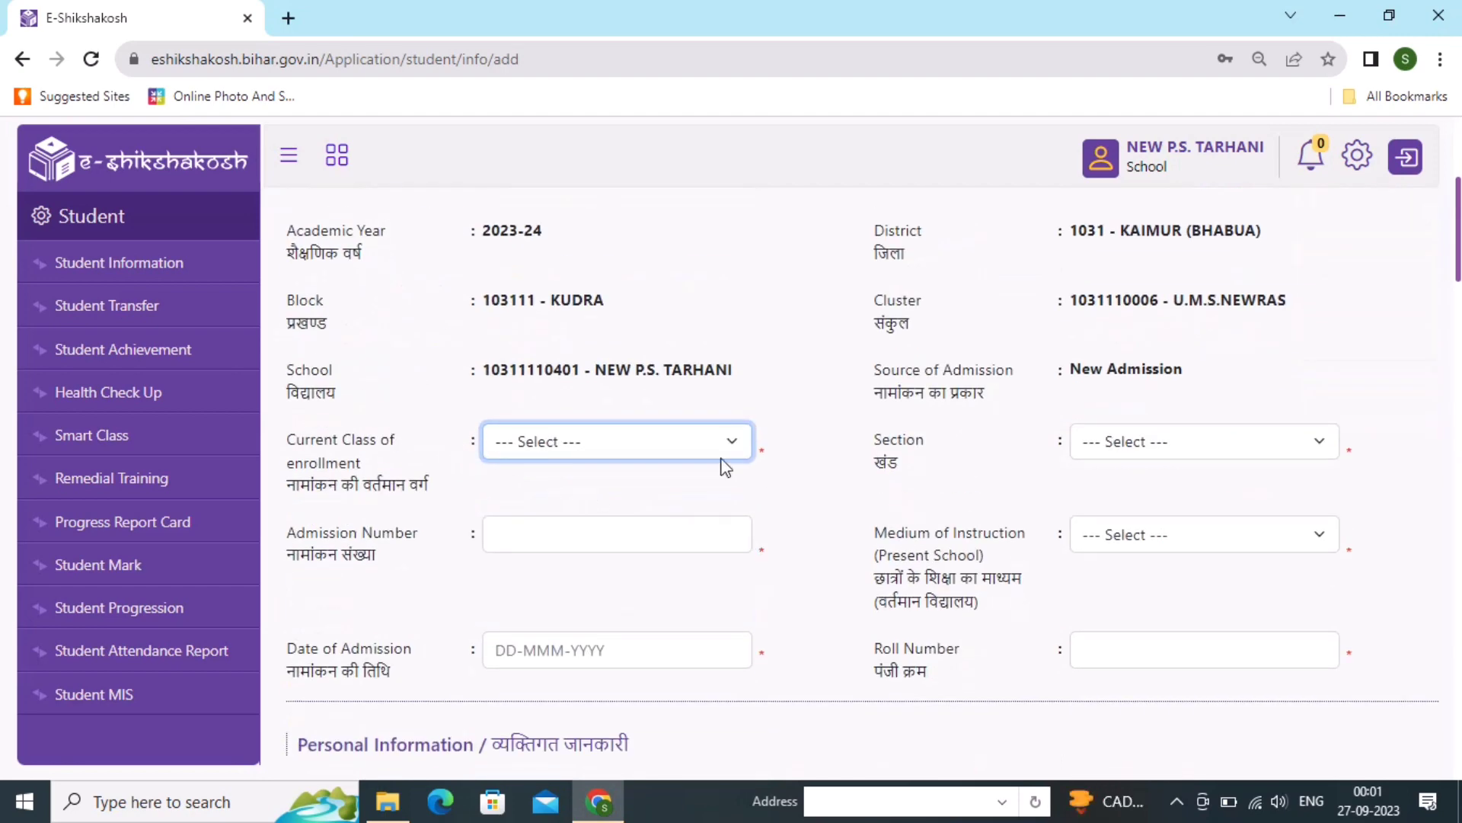
click(667, 447)
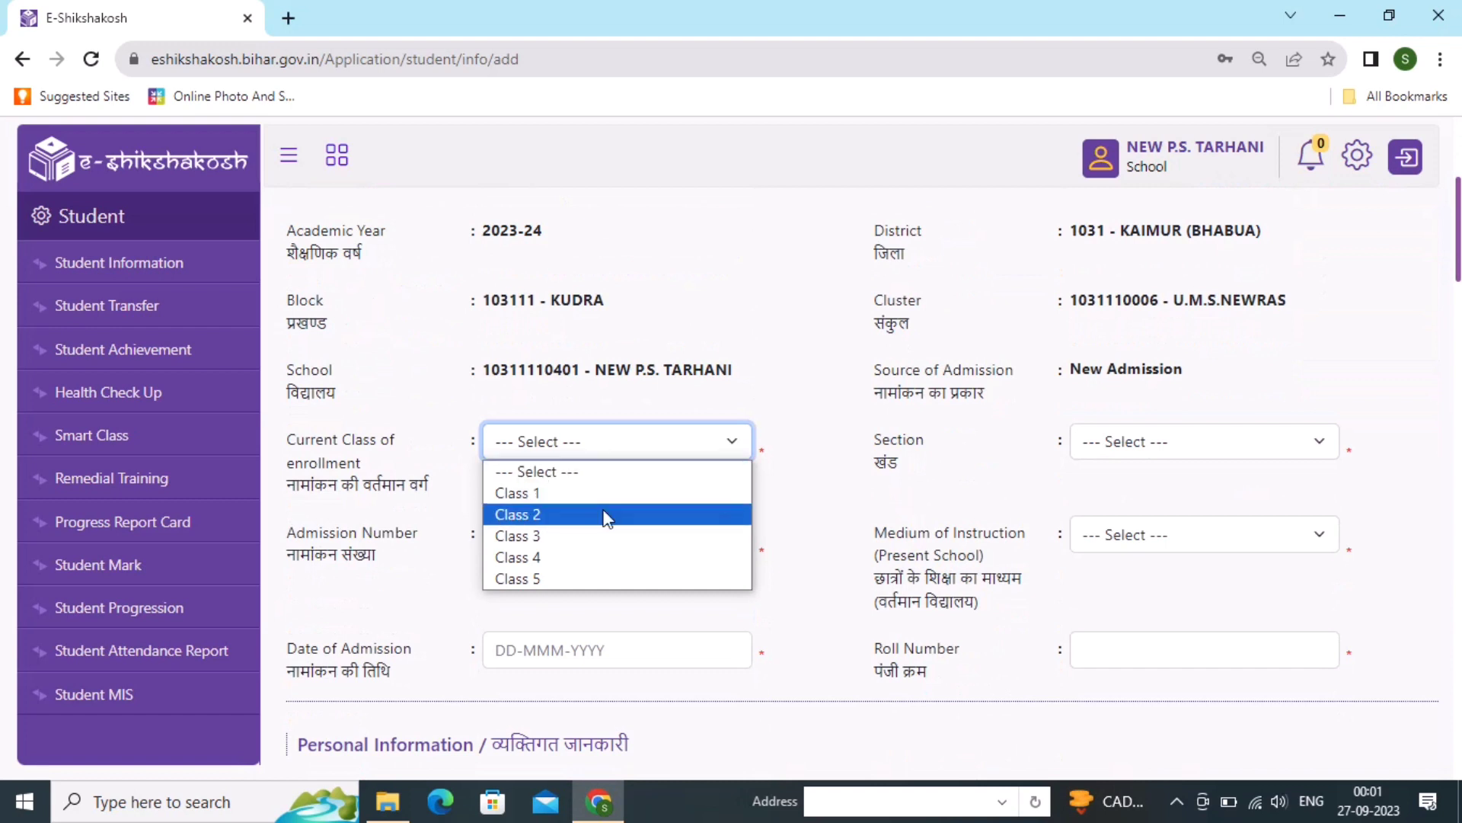
click(564, 497)
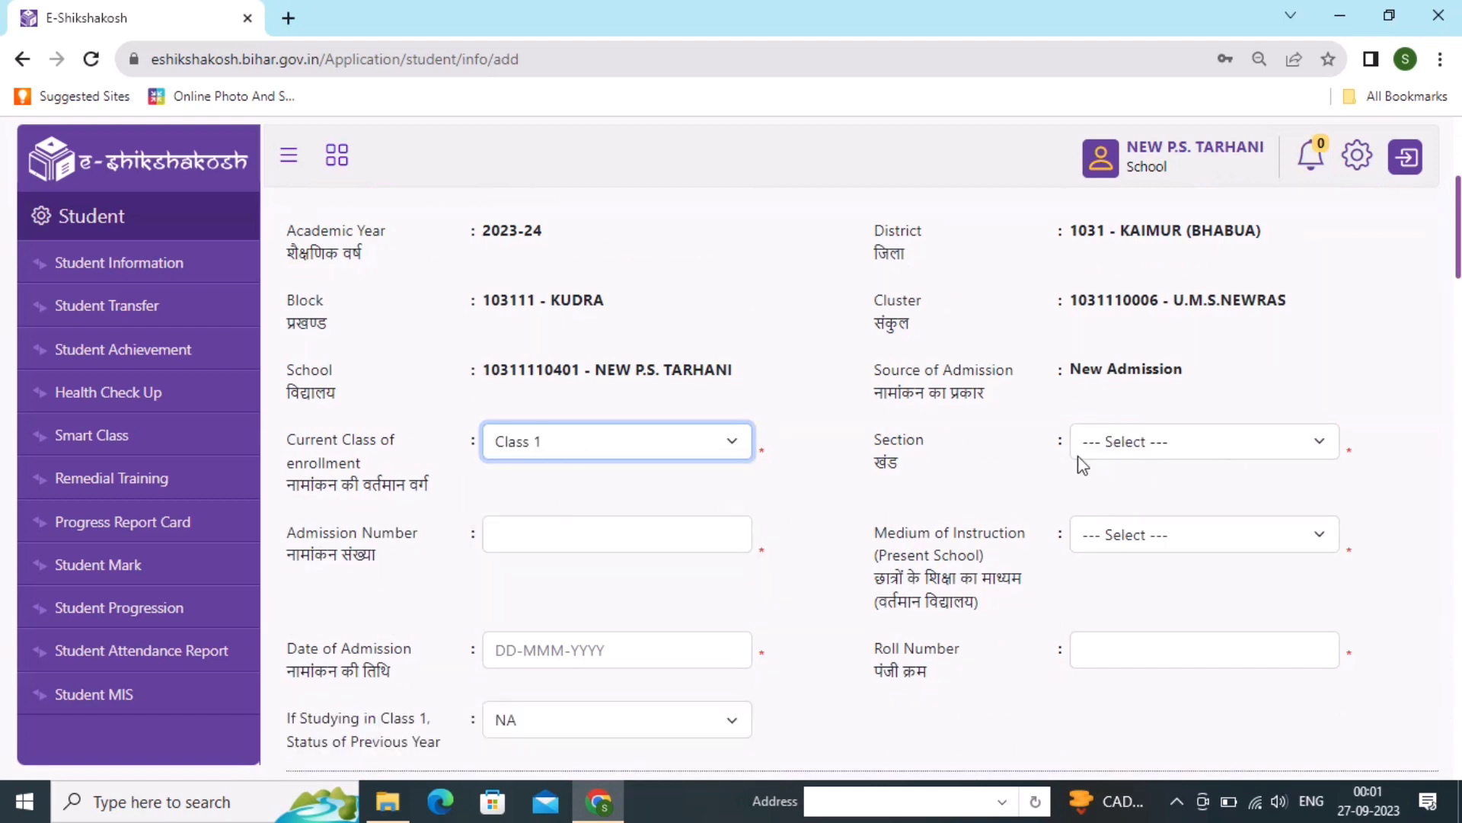
click(1132, 461)
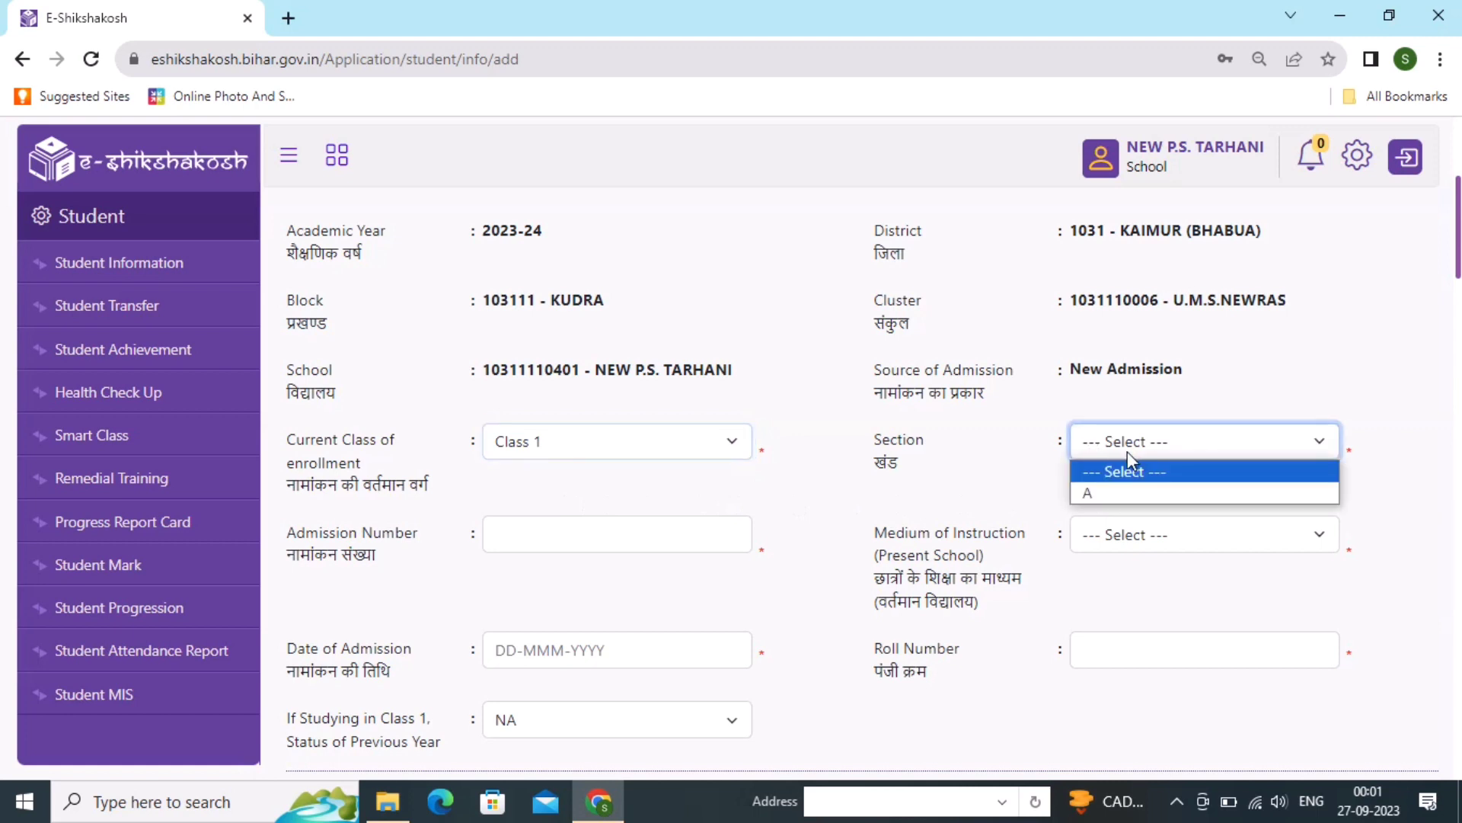
click(1122, 502)
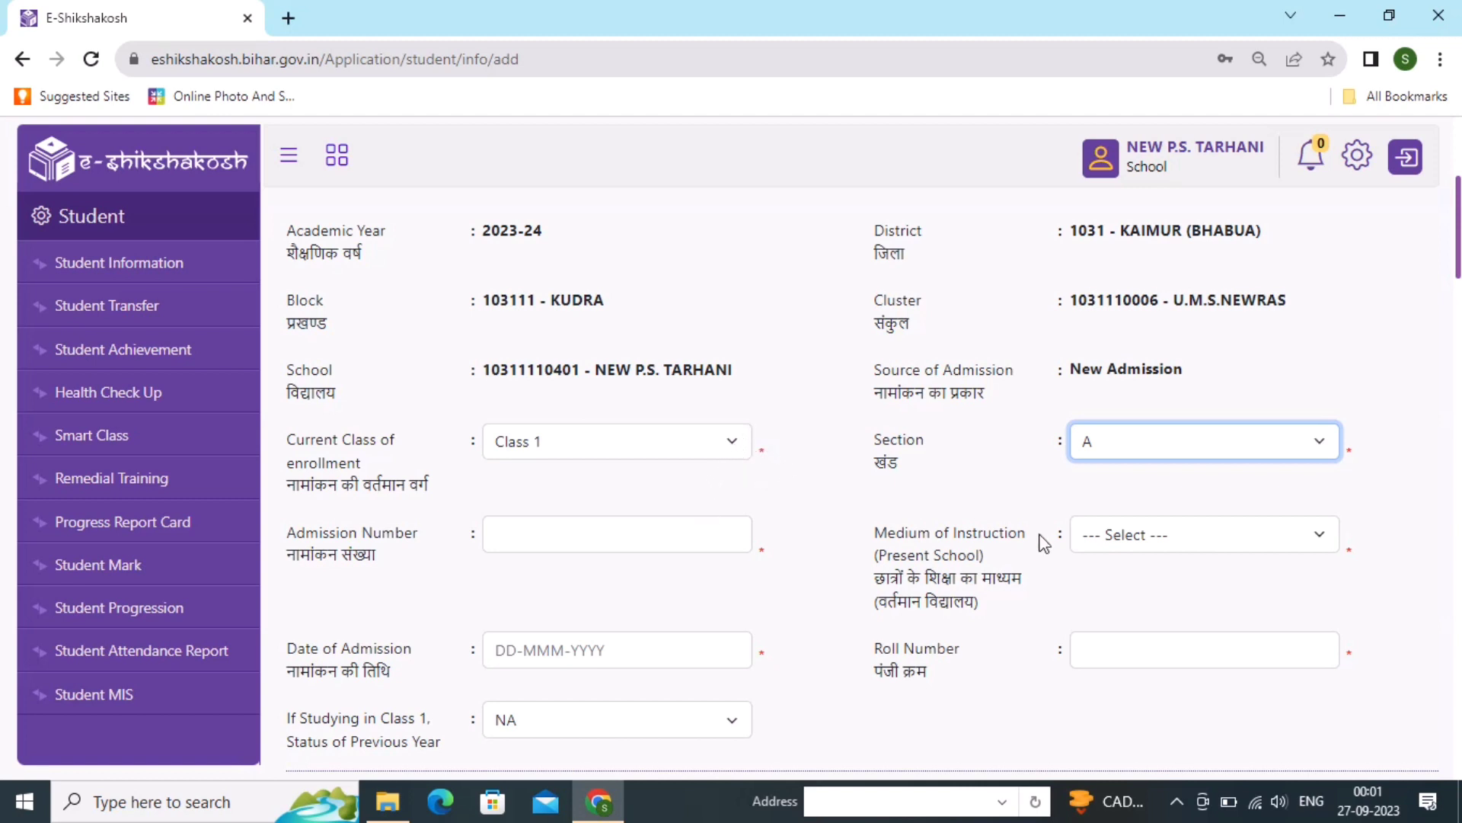
- Enter admission number 2 and set the medium of instruction to Hindi
click(682, 540)
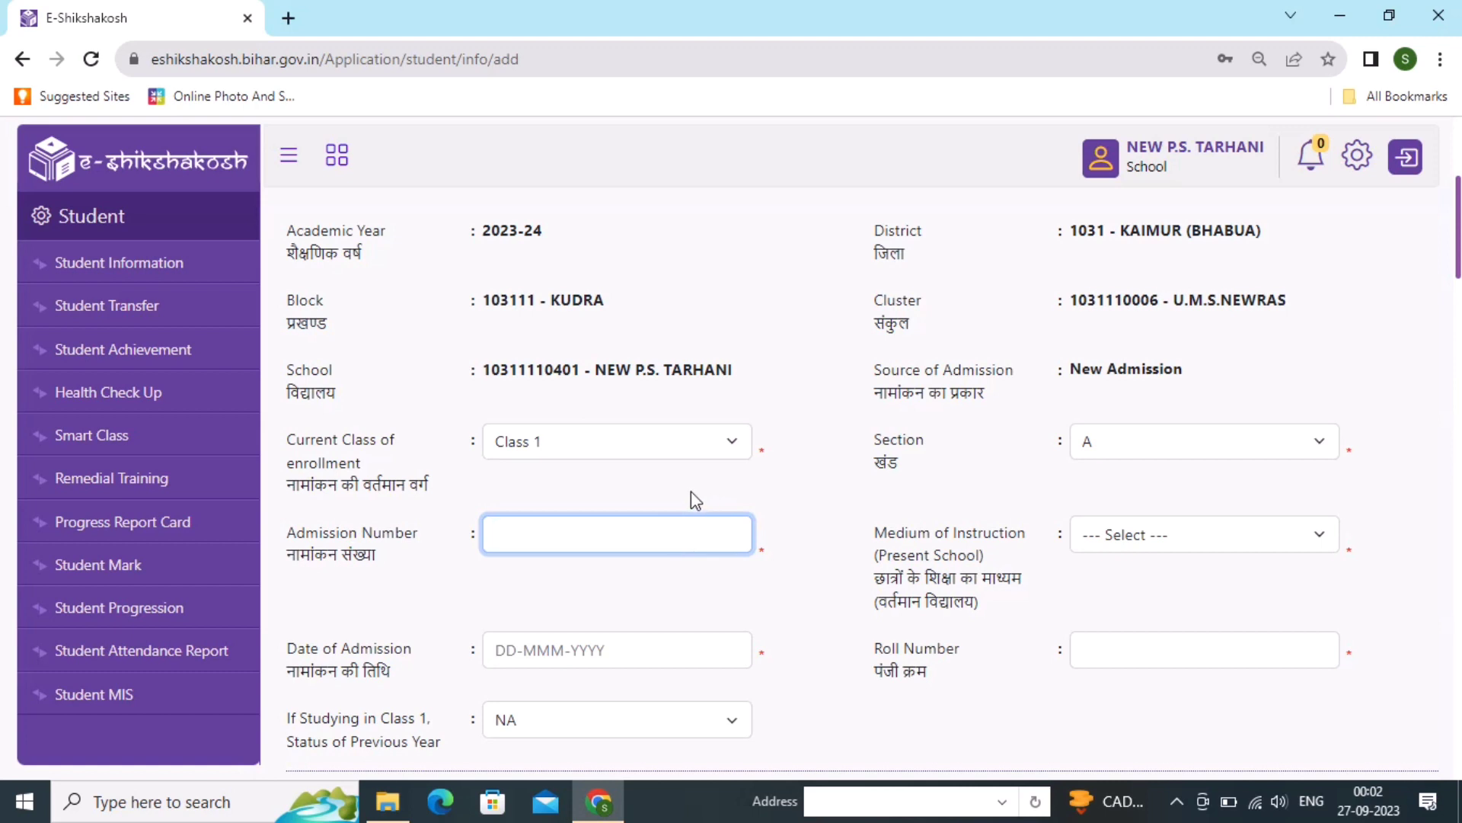
text(2)
click(1154, 542)
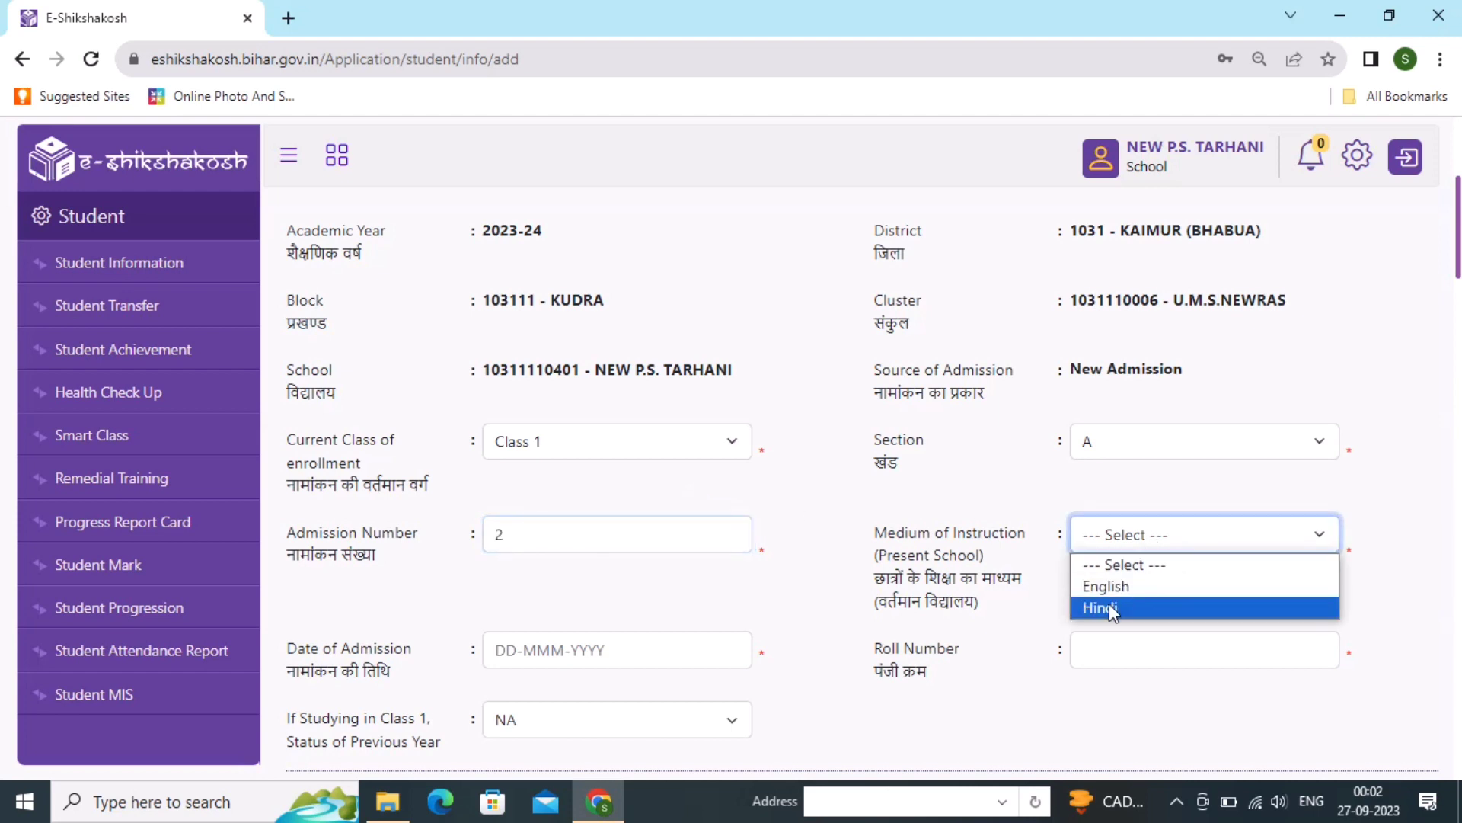
click(1109, 603)
click(679, 655)
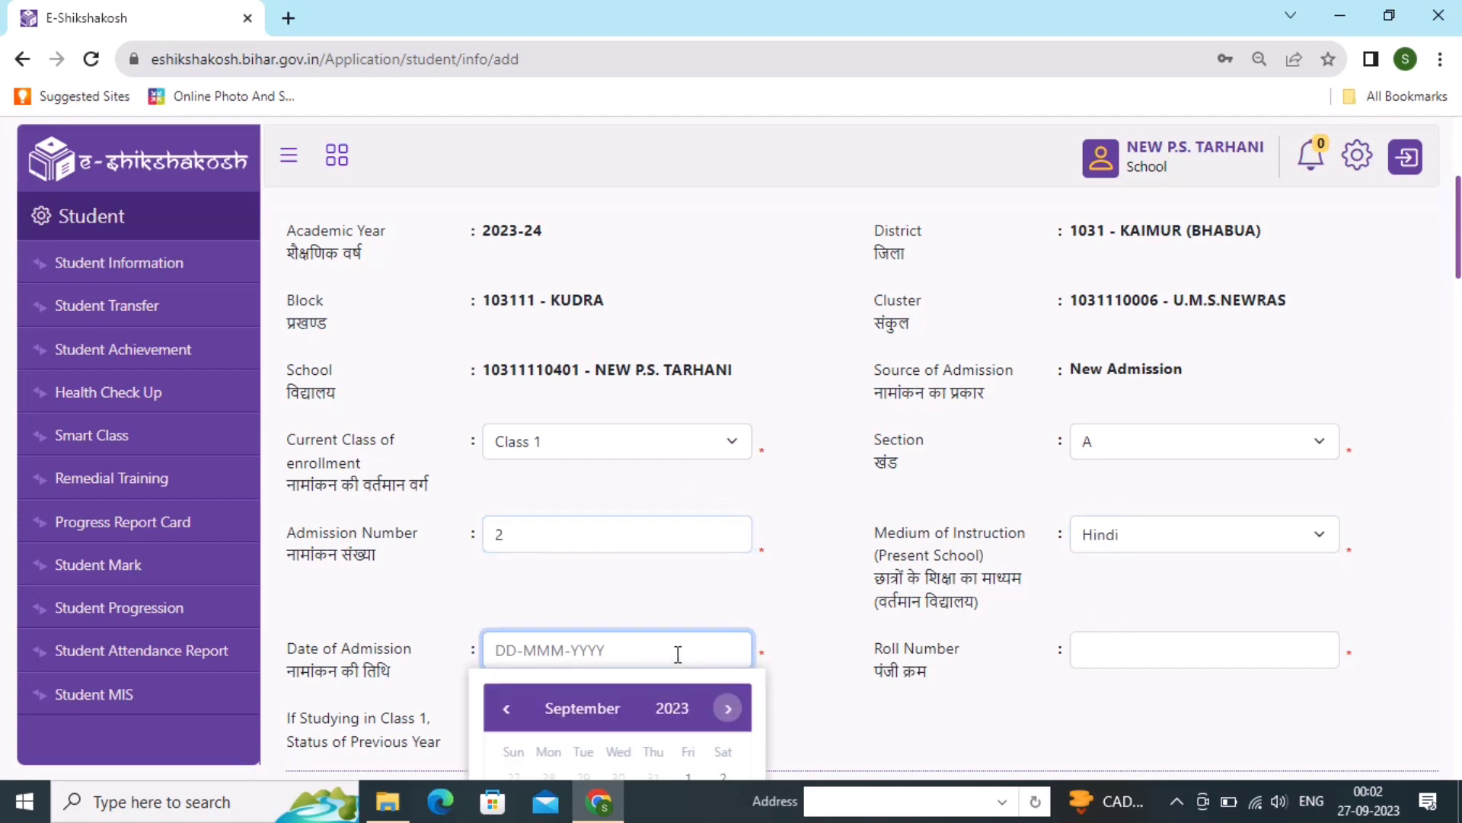
- Pick the admission date in April 2023 from the calendar, then go to Roll Number
scroll(677, 652, down, 5)
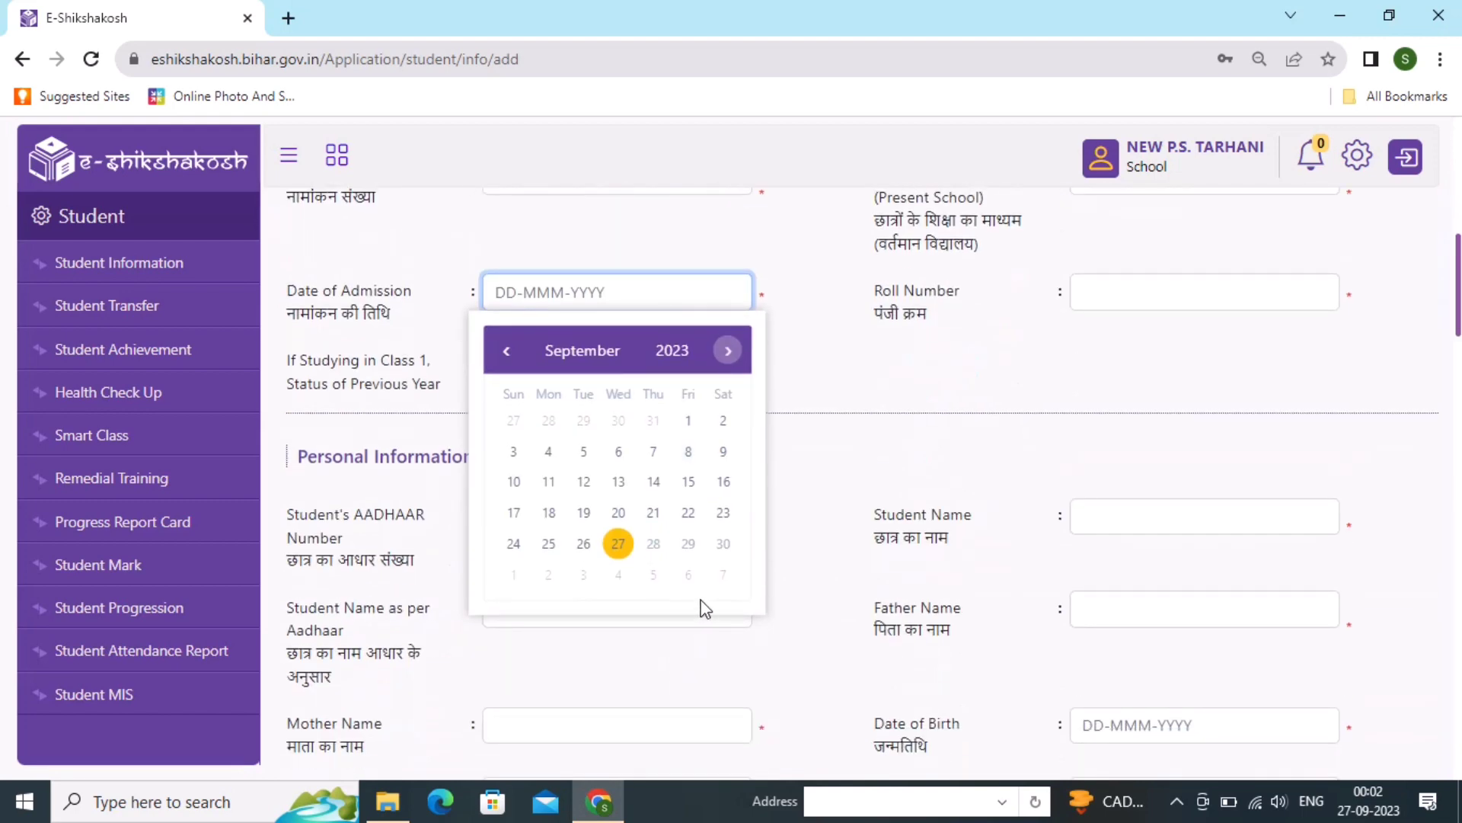
click(506, 351)
click(506, 351)
click(506, 351)
click(506, 351)
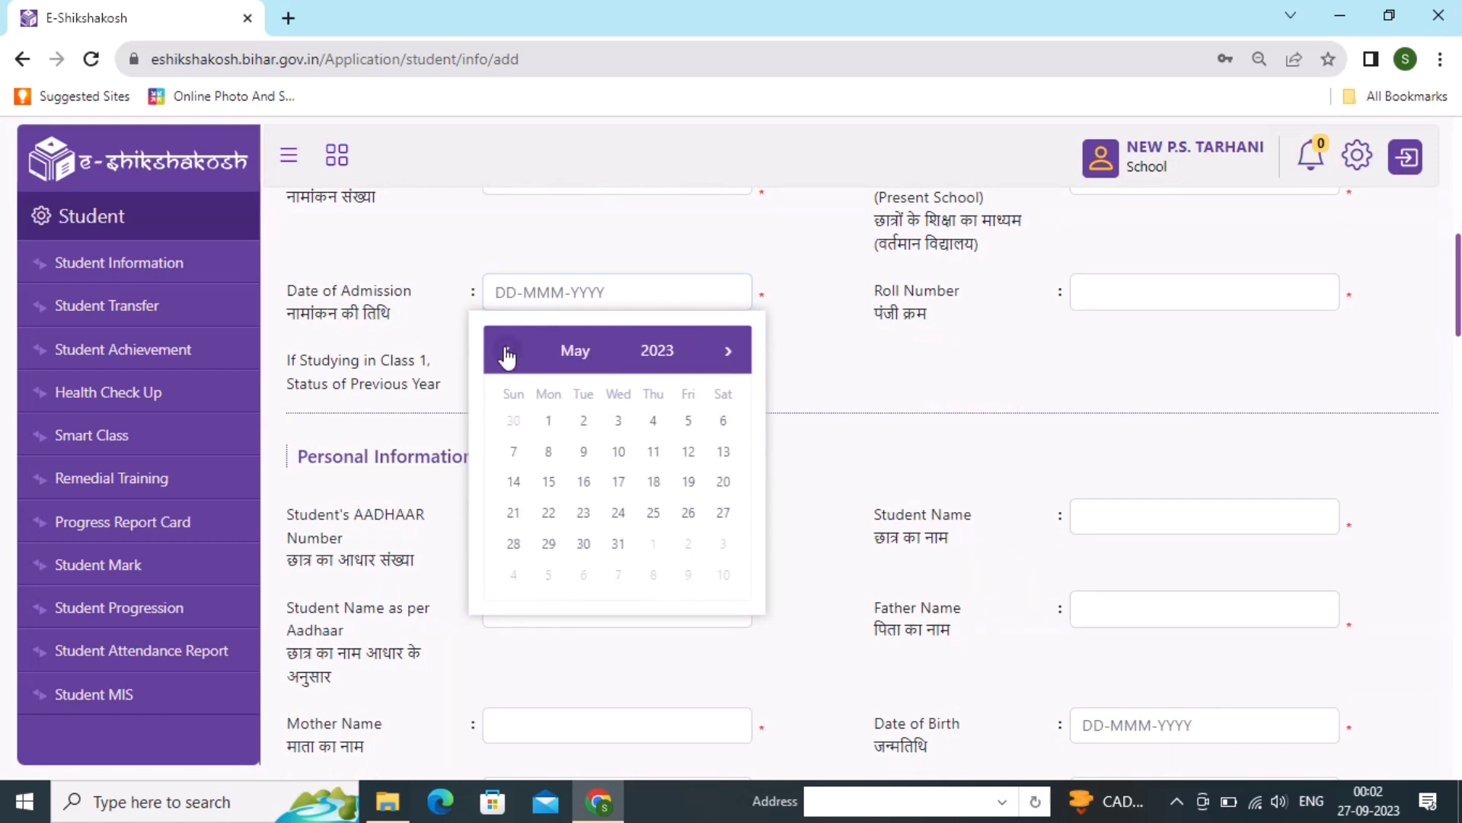
click(507, 351)
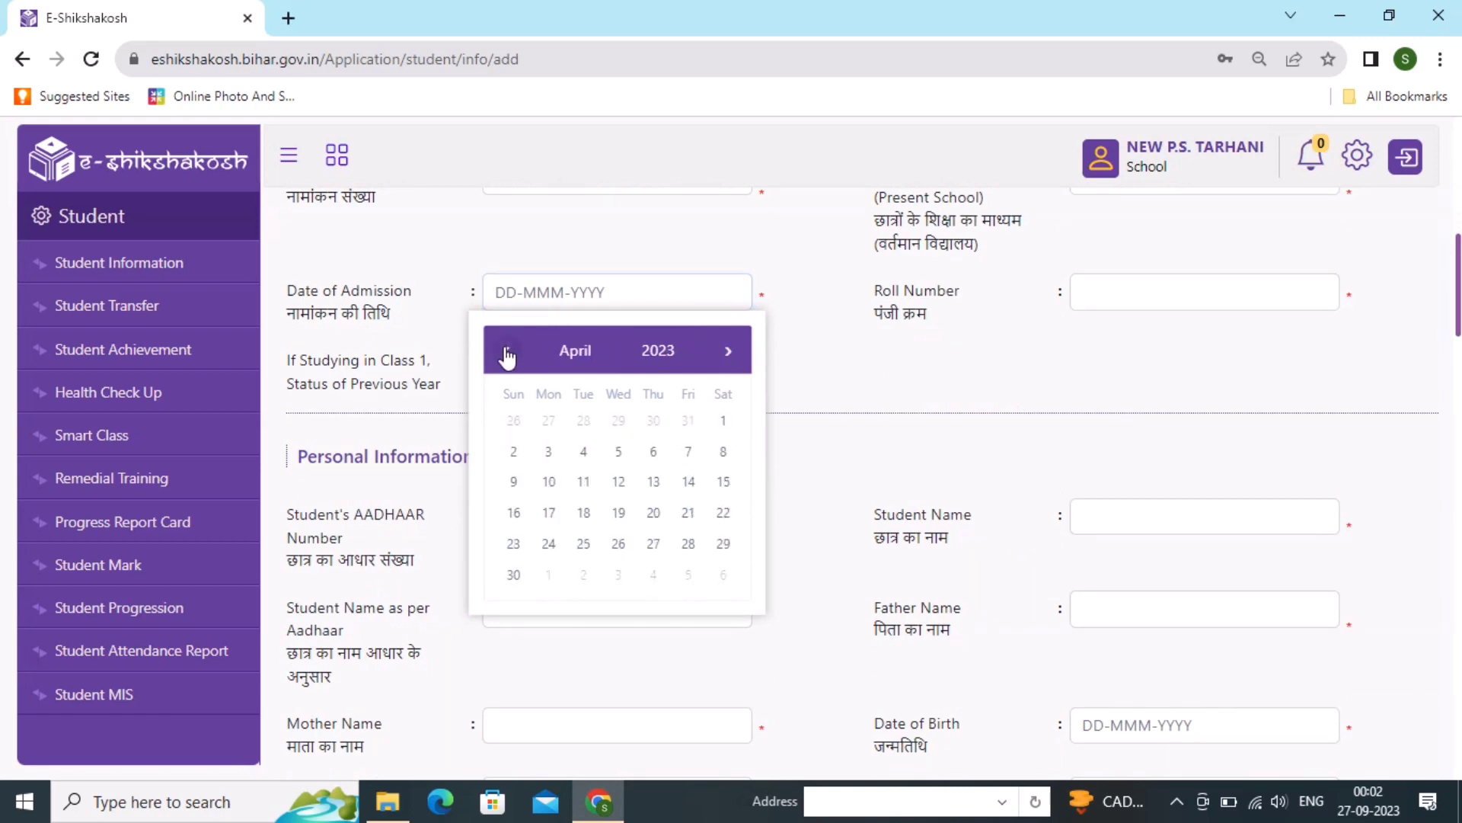
click(613, 514)
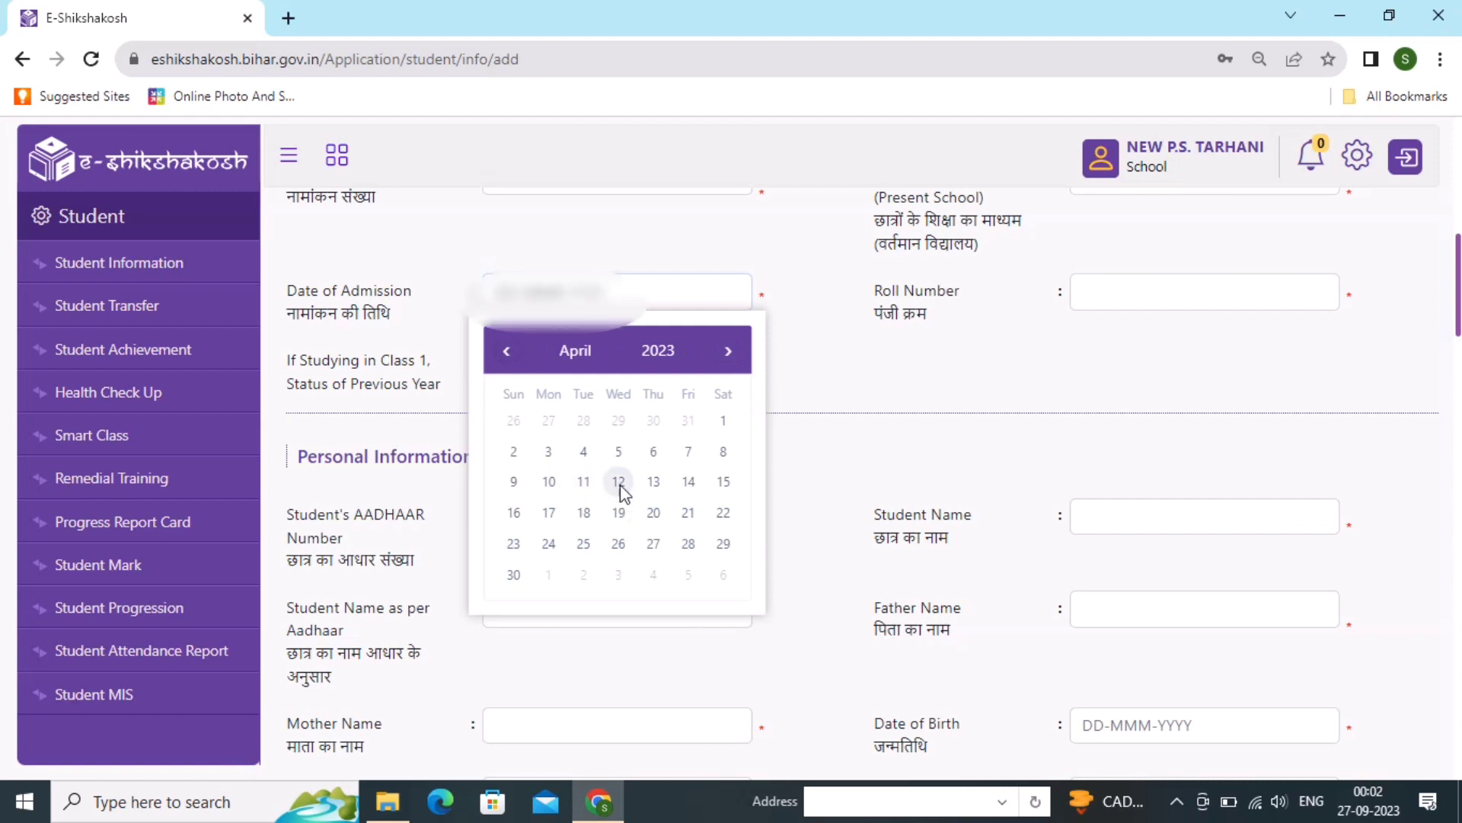
click(1121, 293)
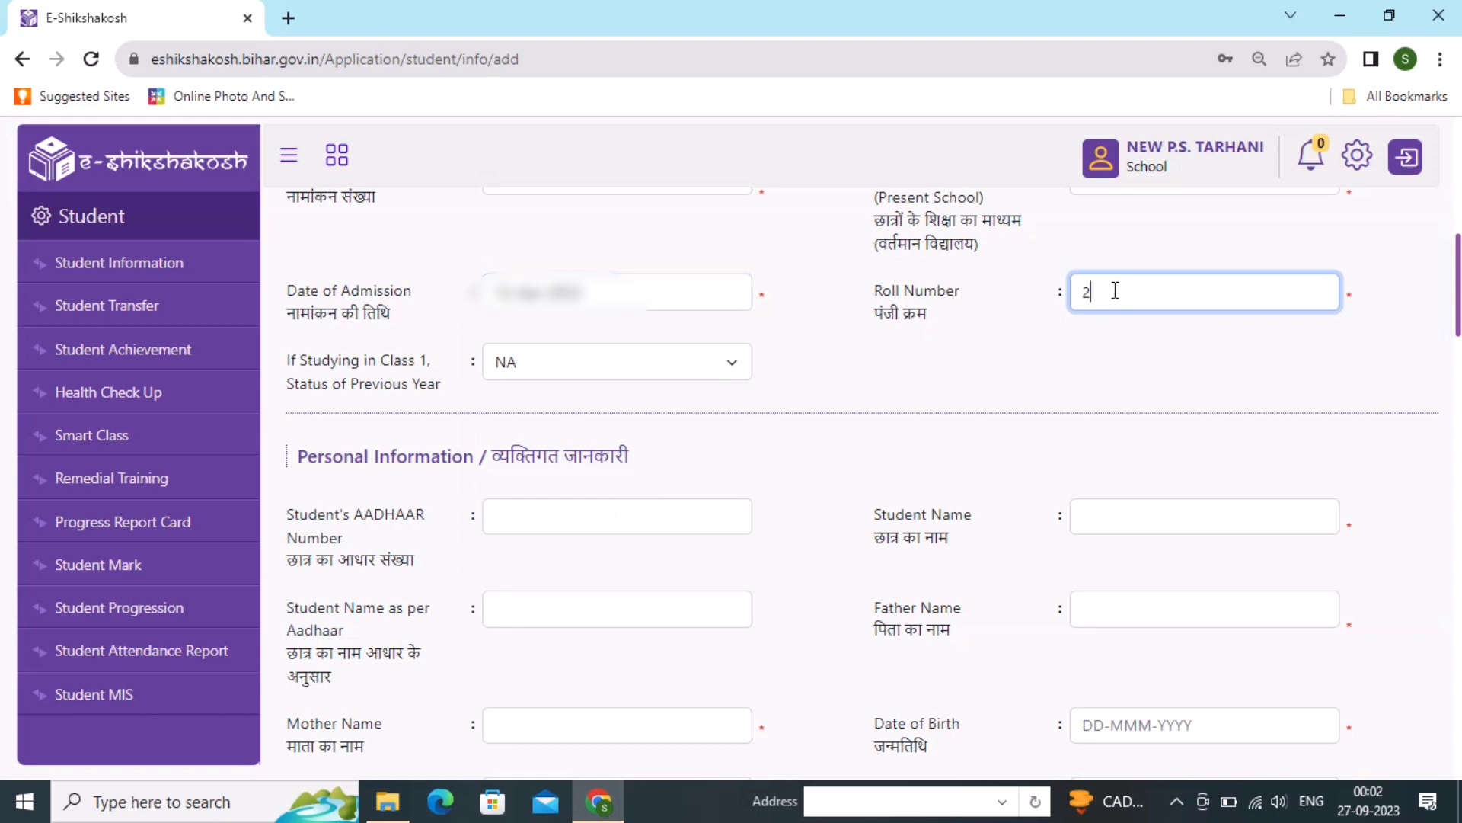
scroll(479, 525, down, 2)
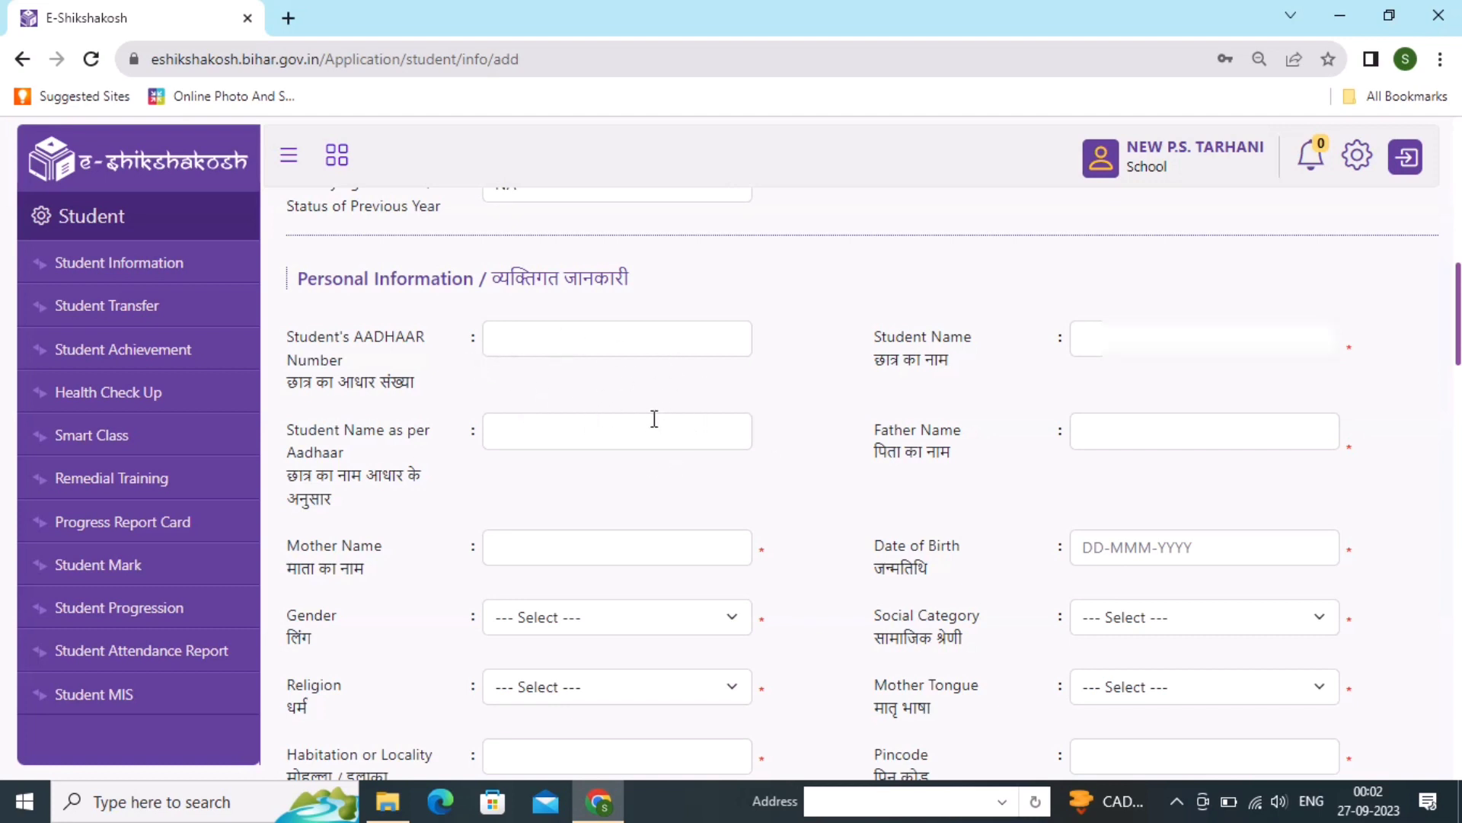
- Enter the student's name, the father's name and the mother's name
click(1097, 339)
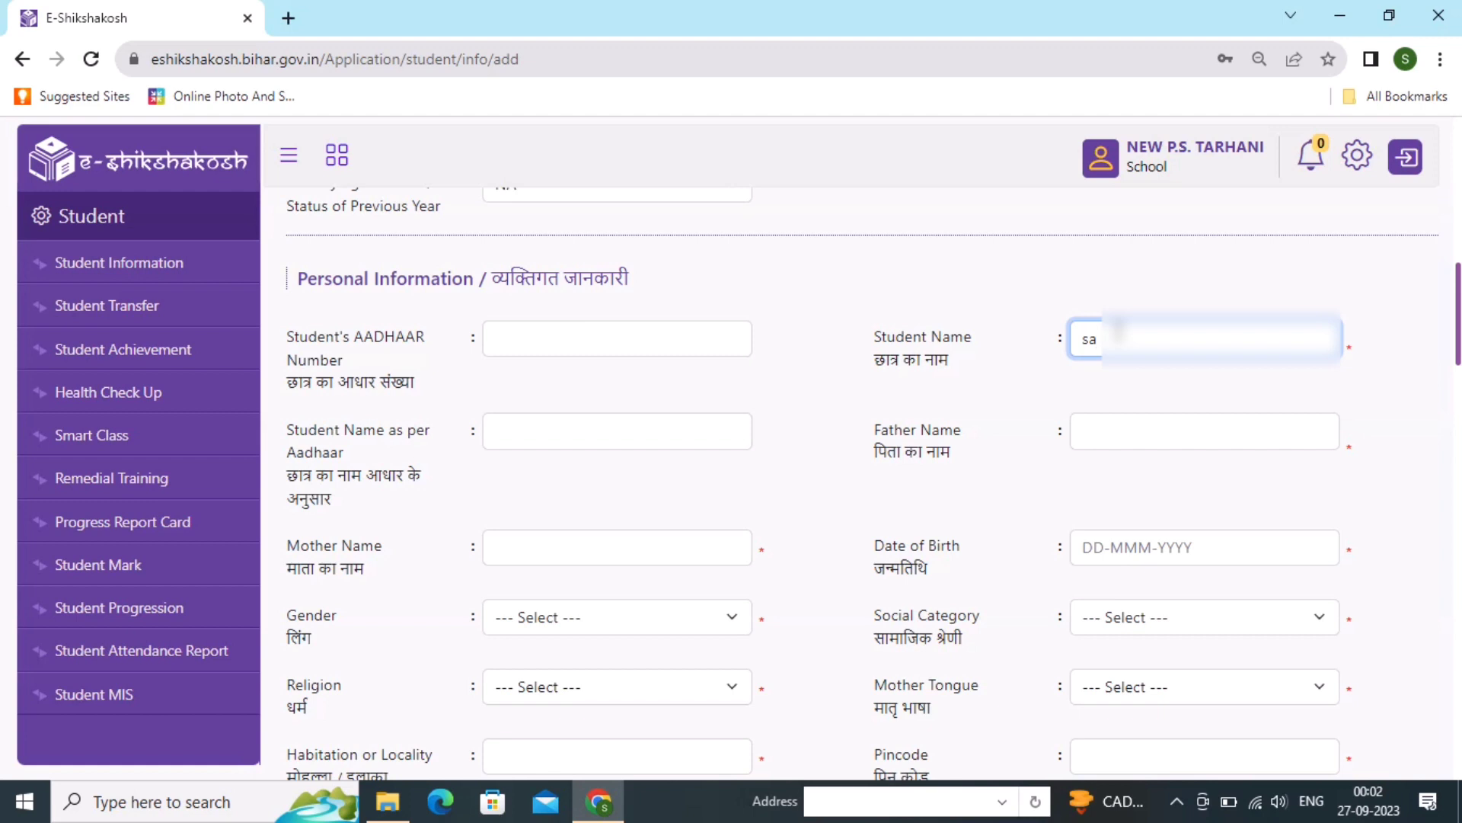
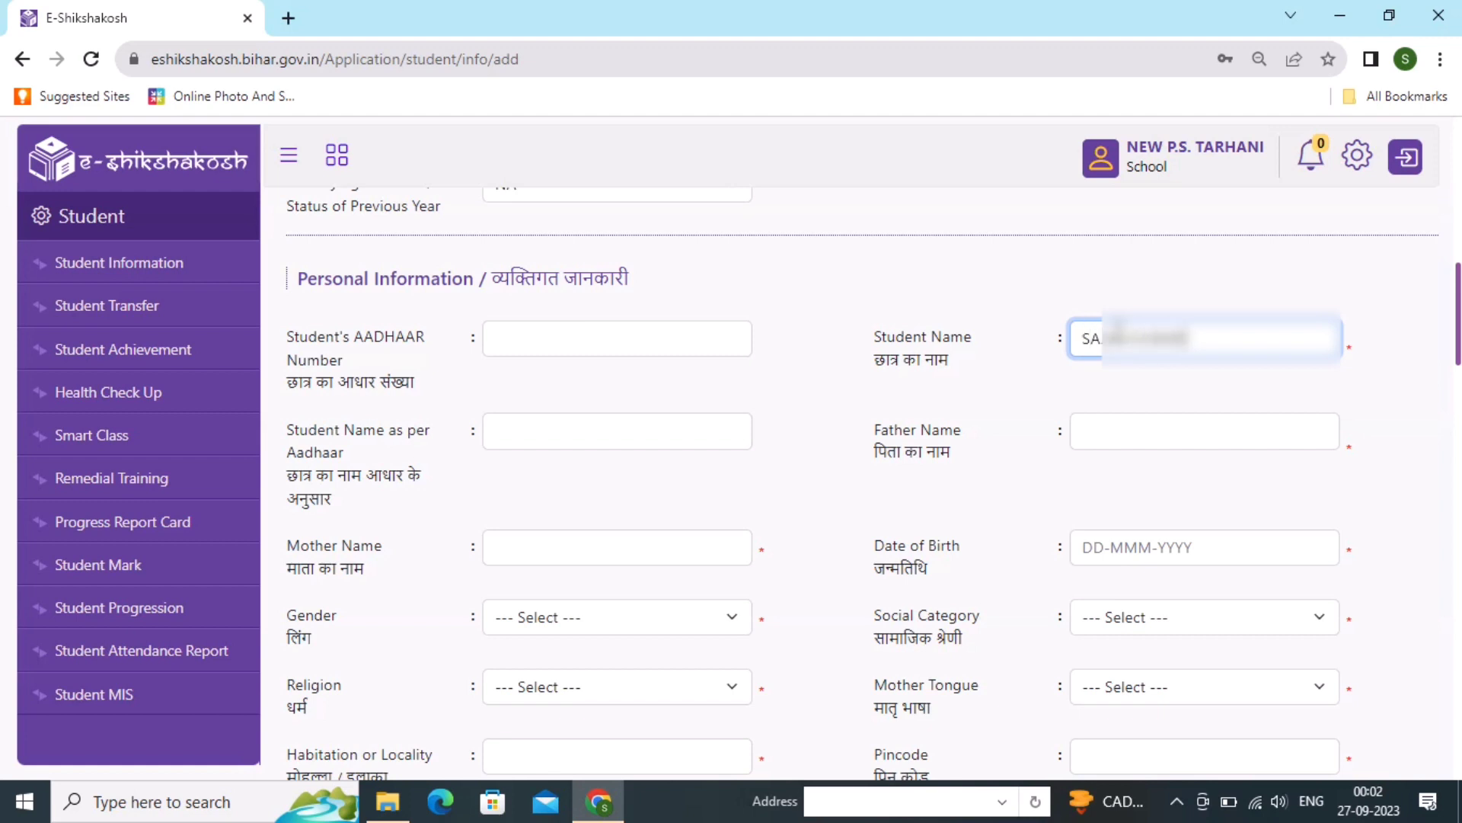
click(1127, 427)
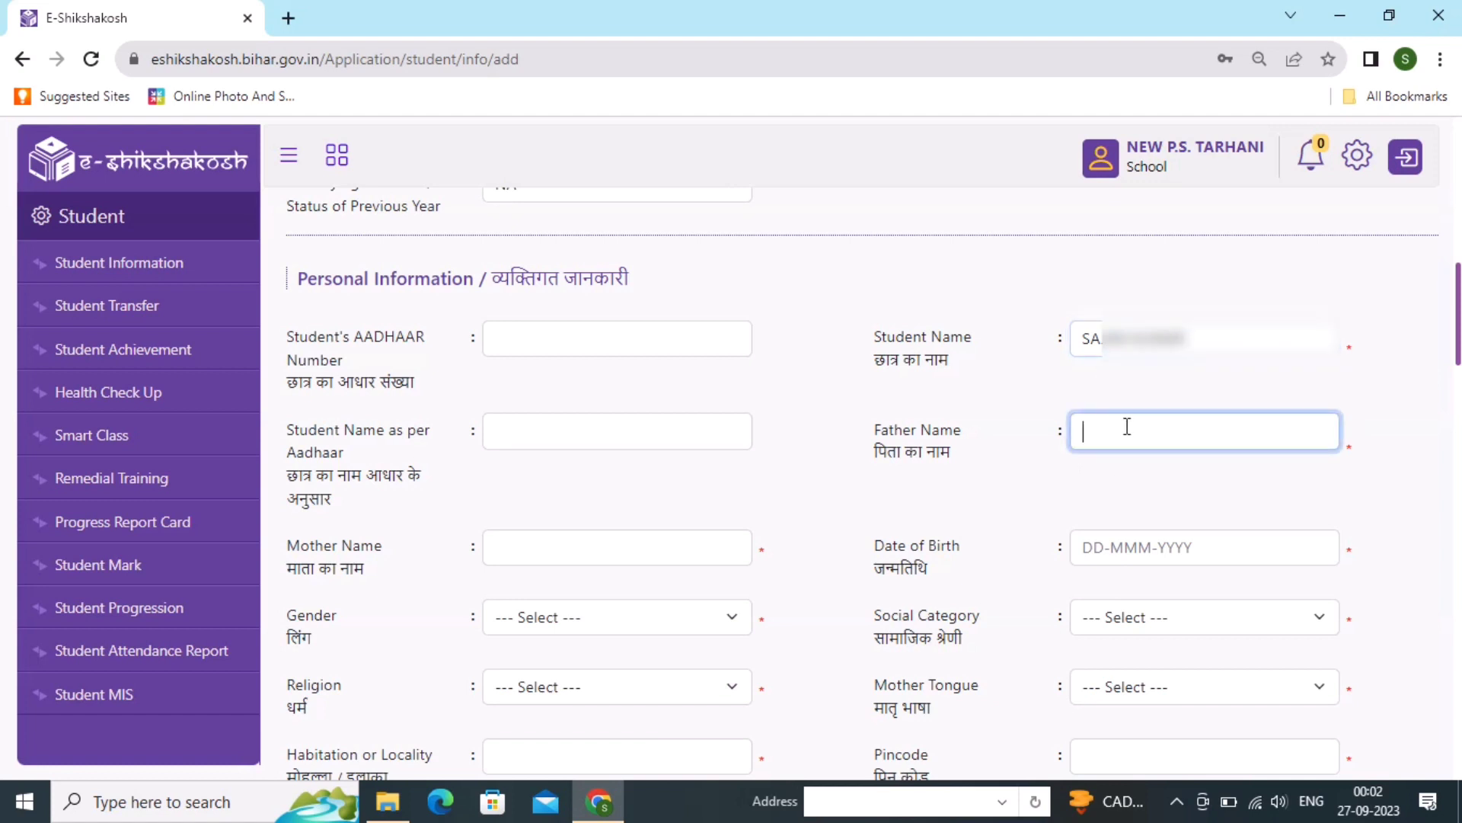
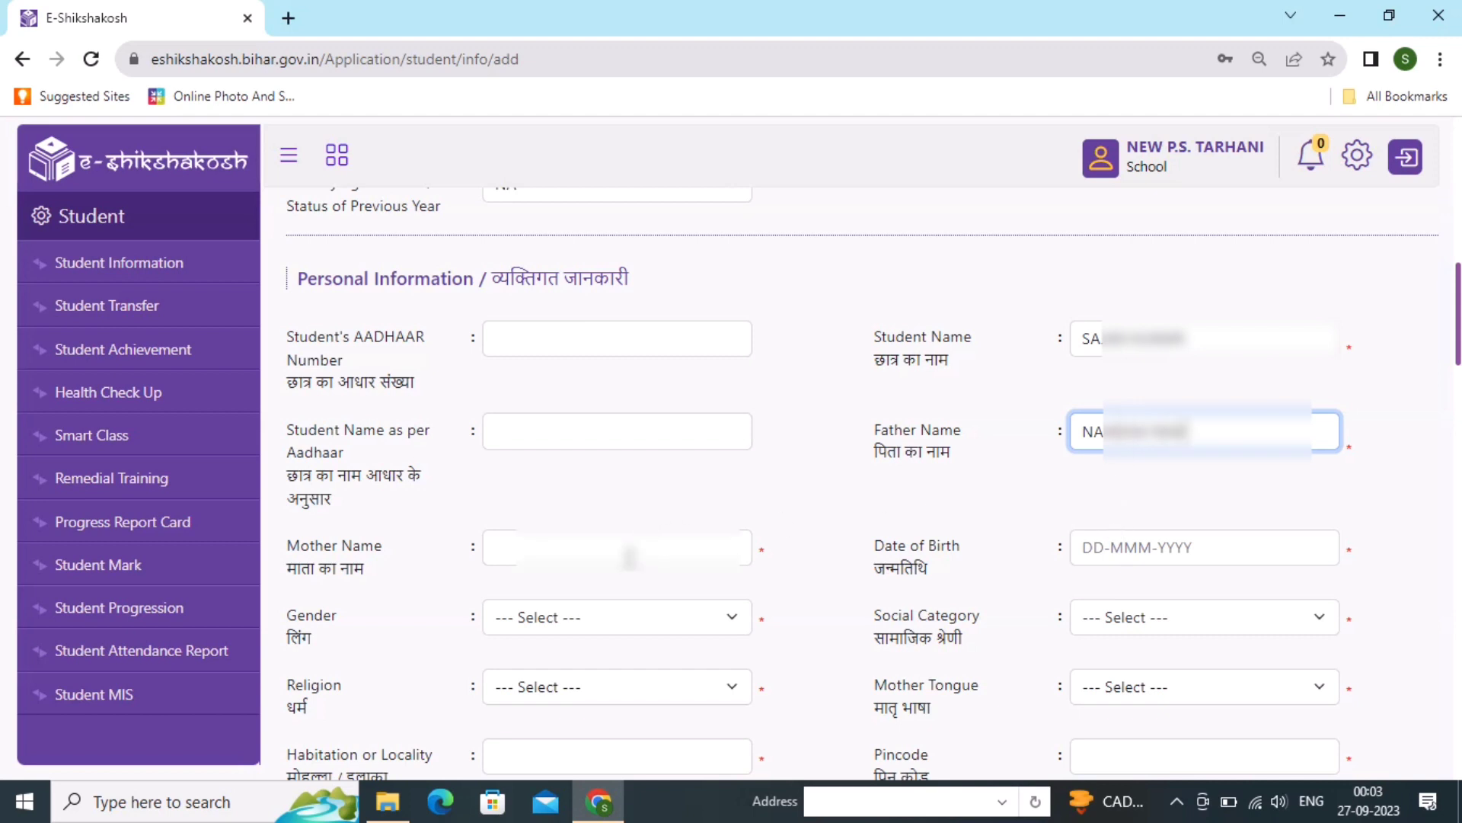
click(584, 547)
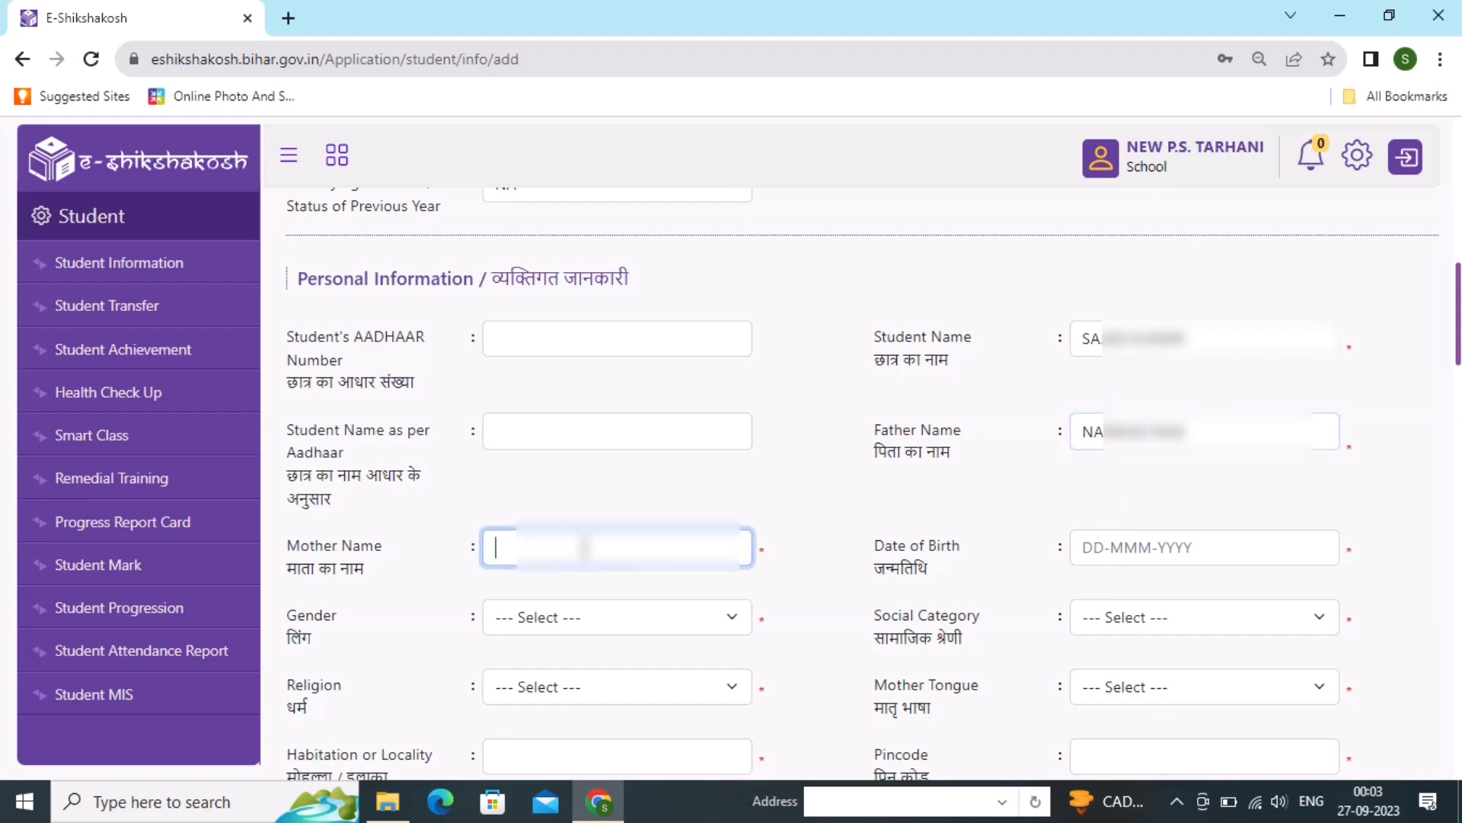
text(MA)
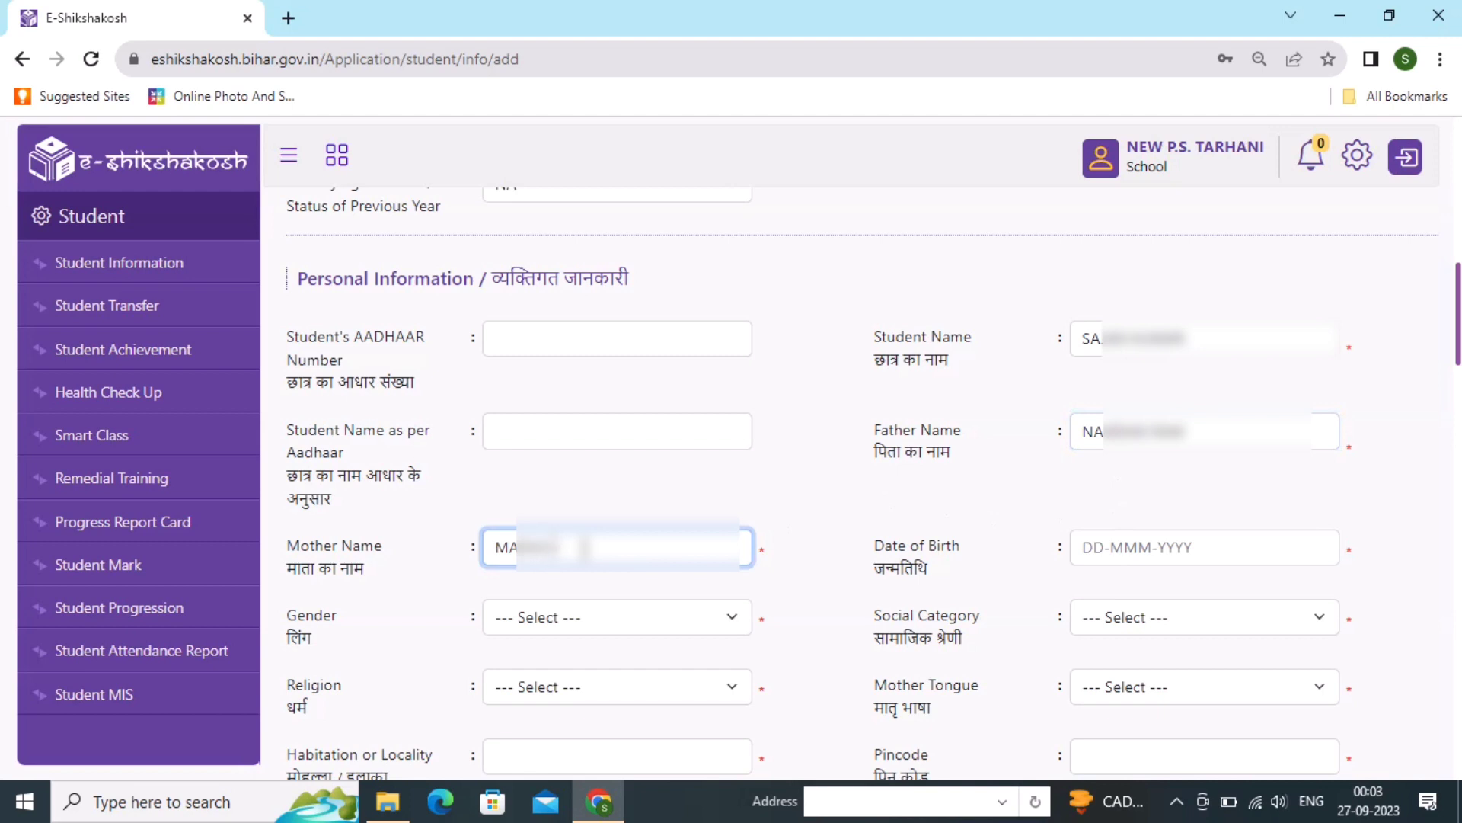
text(NJUD)
click(1133, 556)
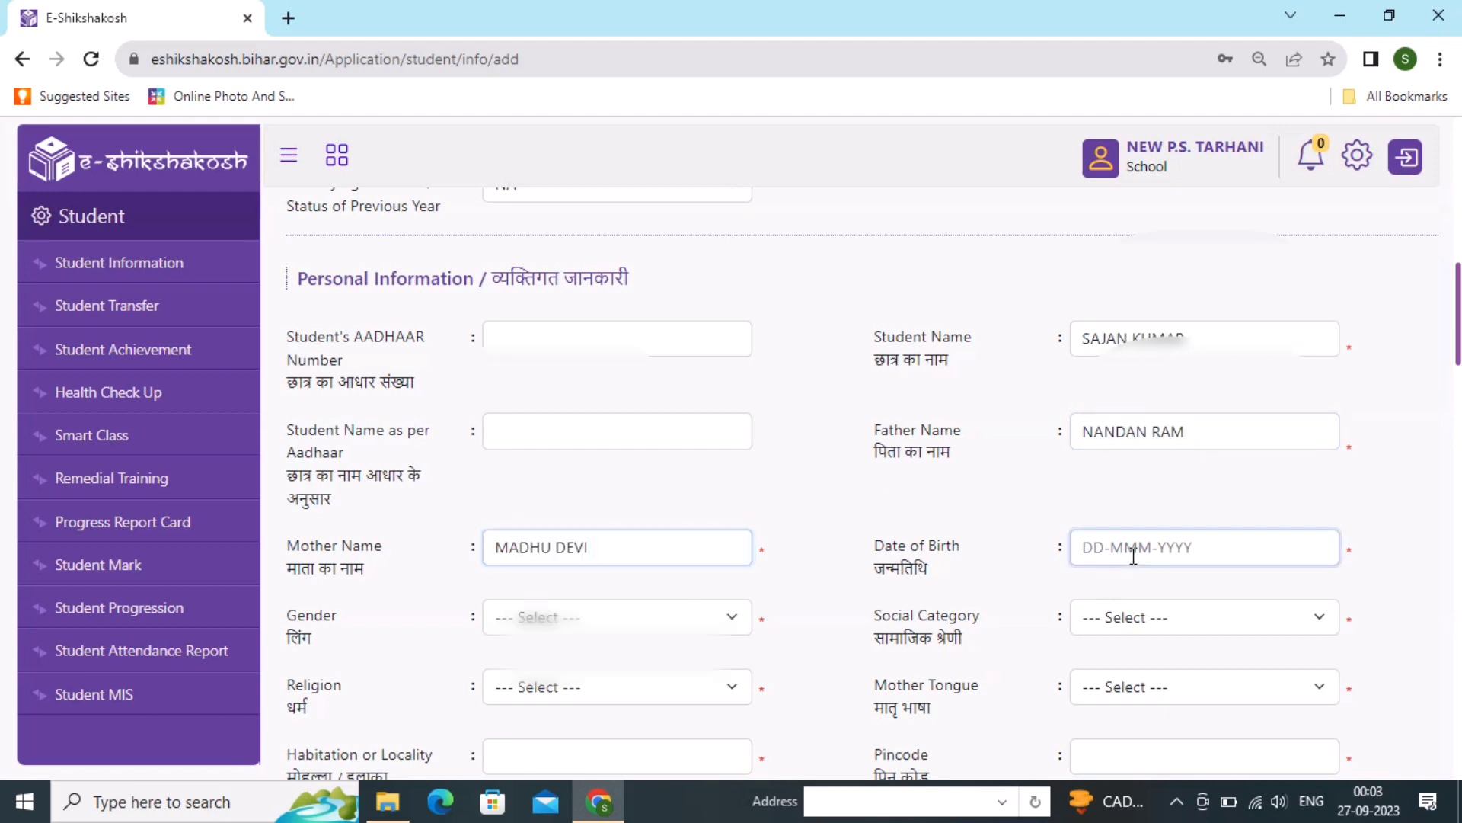
scroll(1256, 594, down, 5)
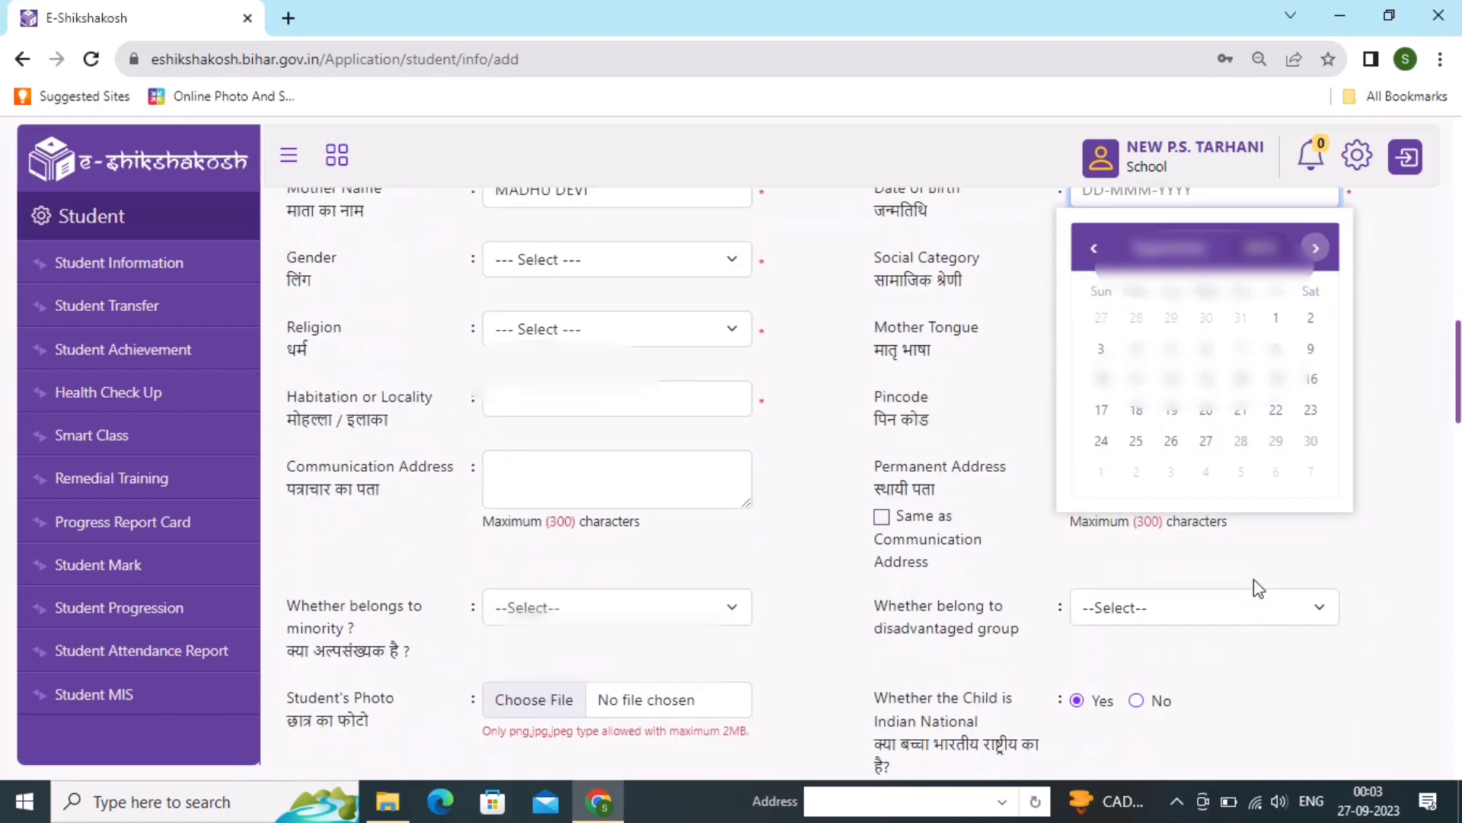
click(1261, 249)
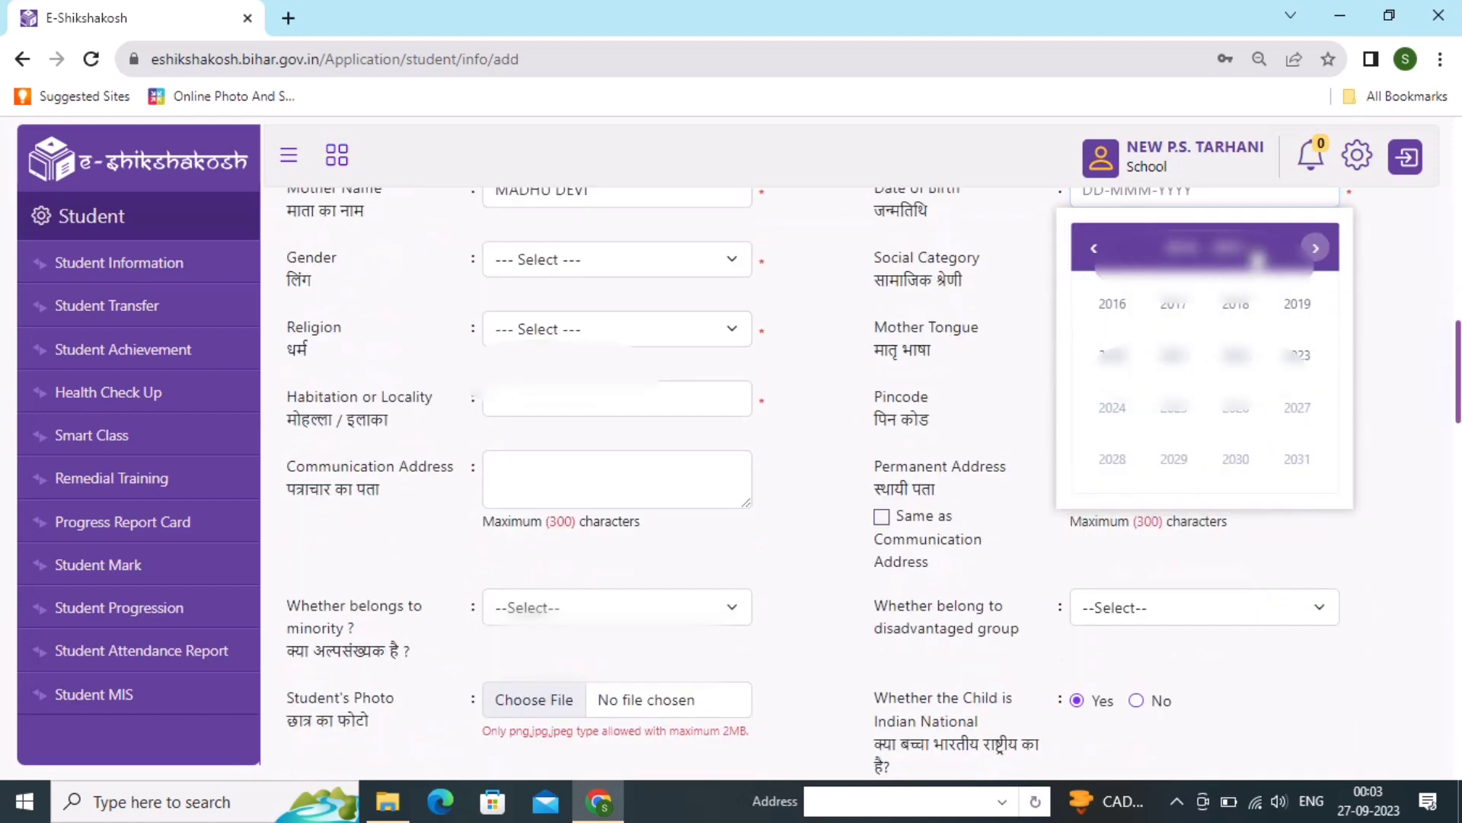
click(1181, 316)
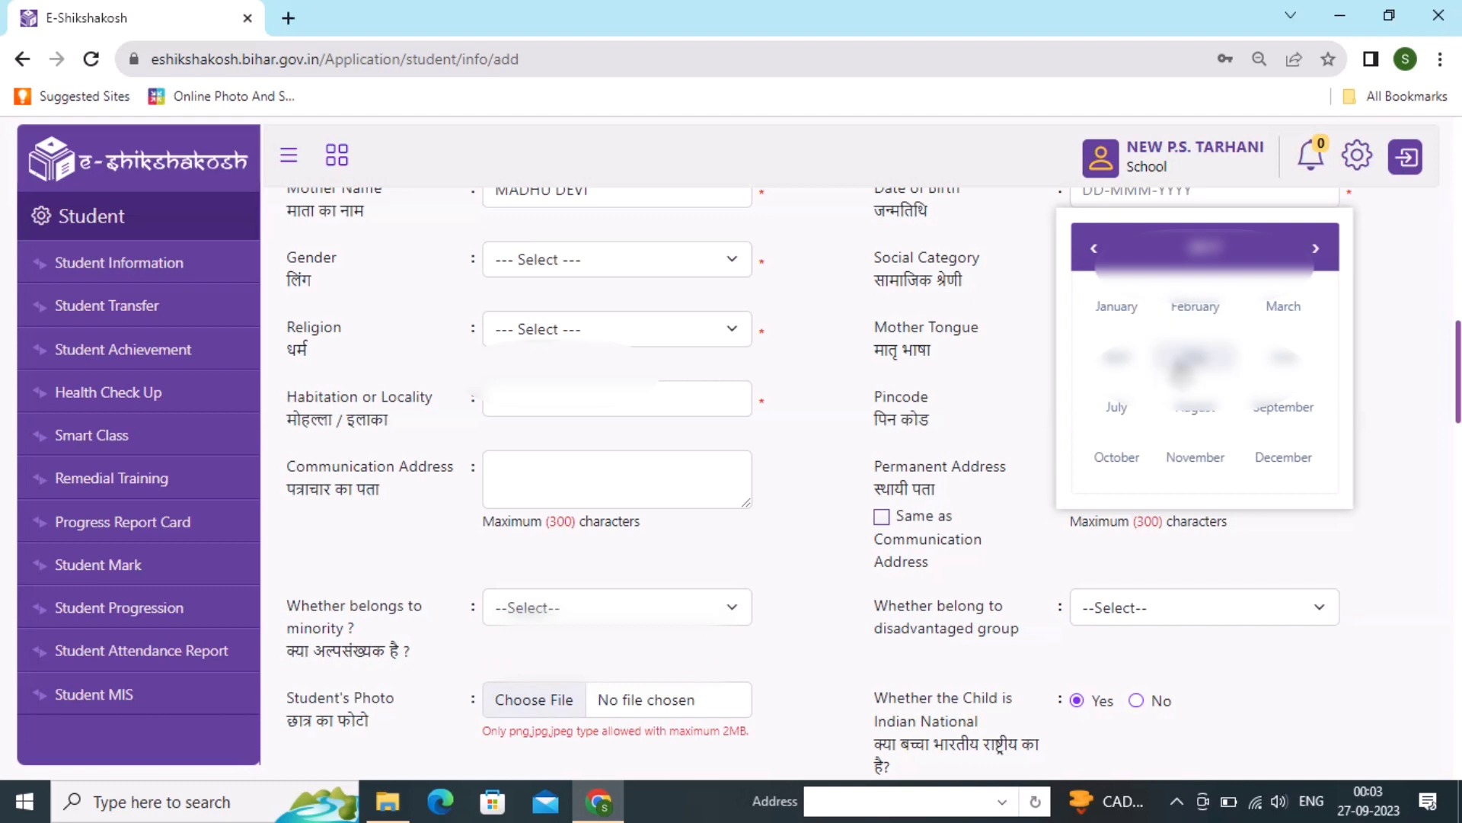
click(1181, 364)
click(1177, 398)
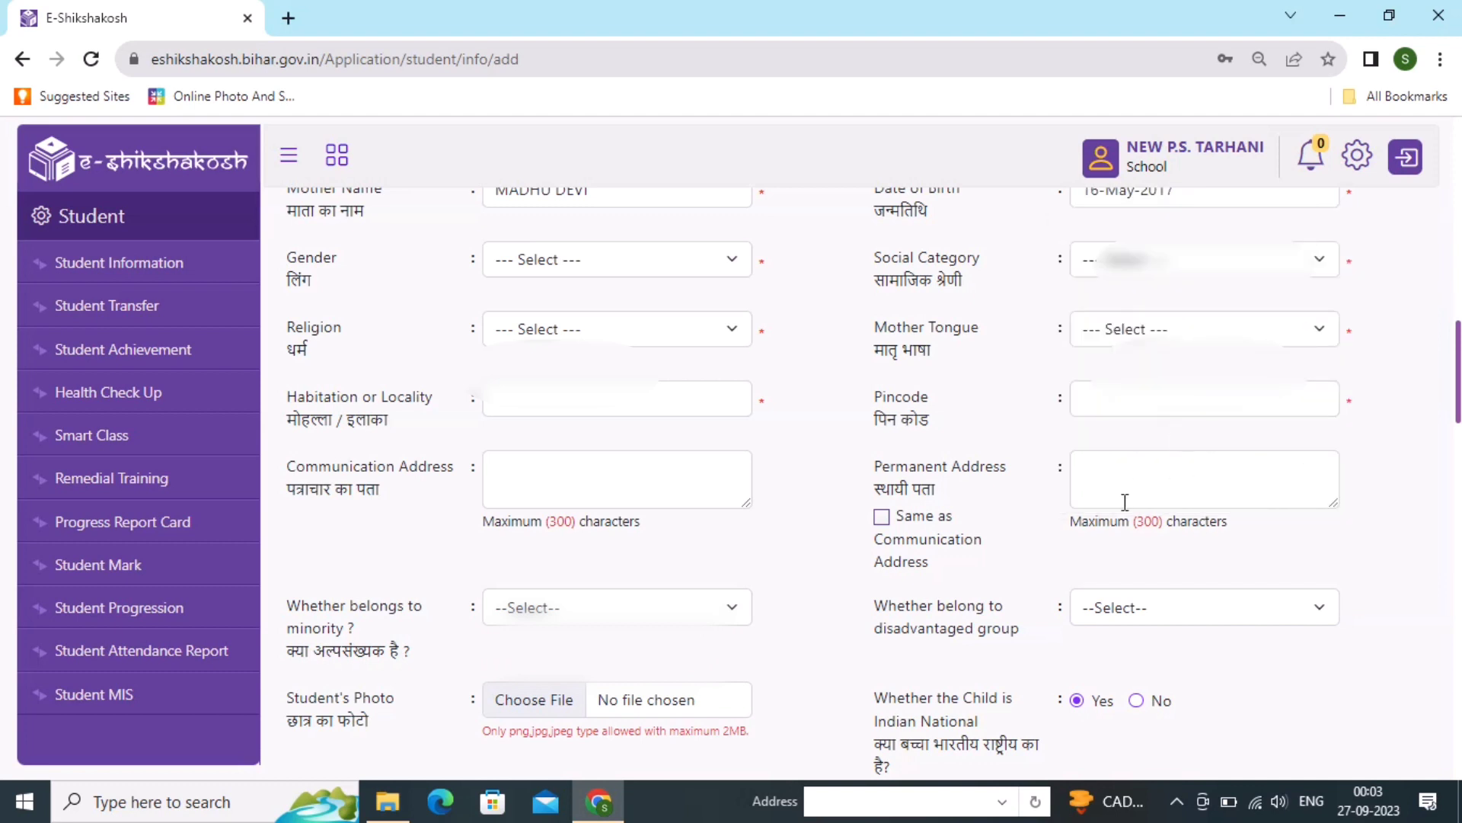
scroll(1134, 457, up, 2)
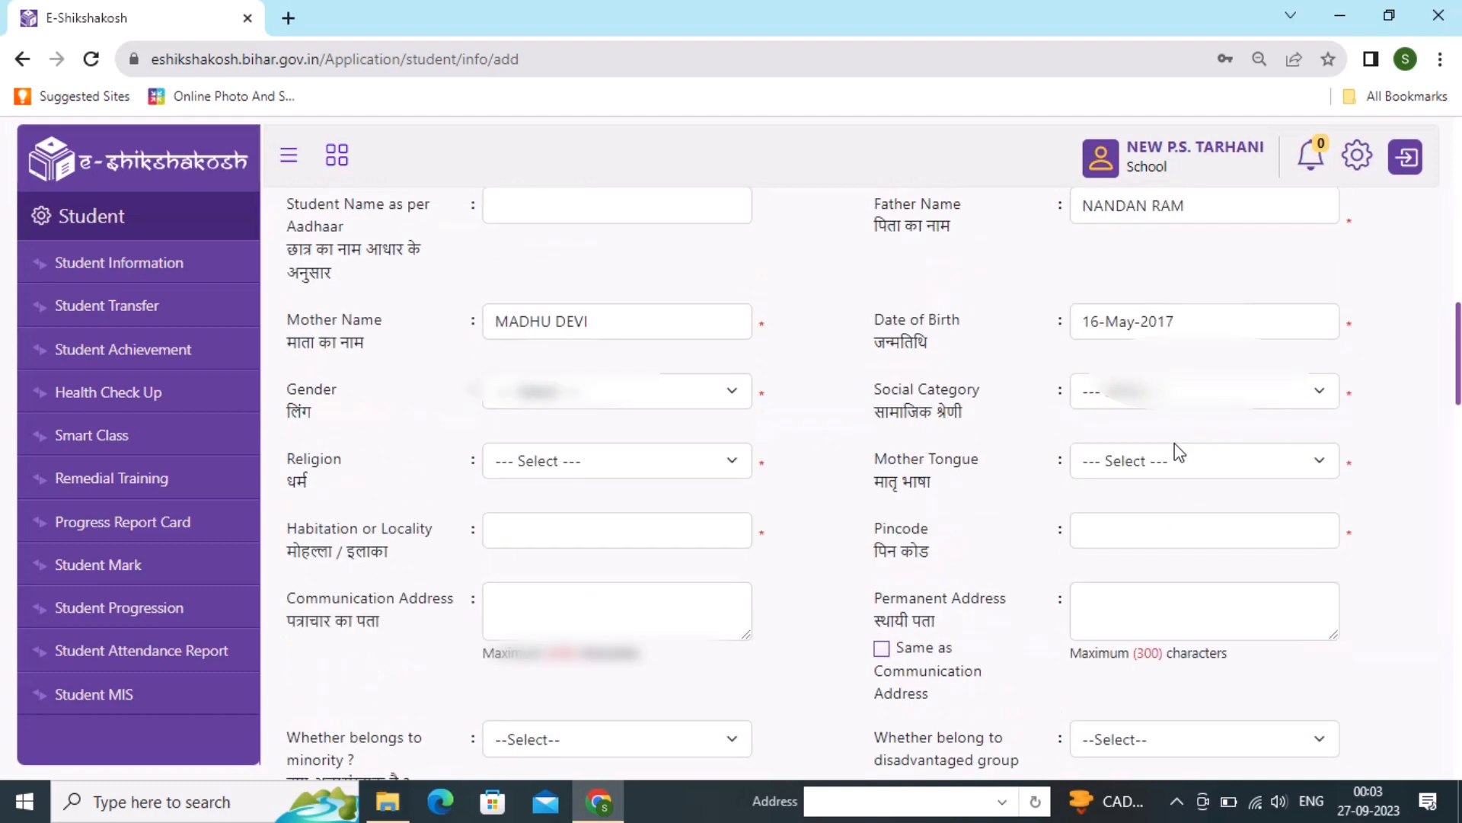
- Set gender to Male, social category to SC and religion to Hinduism
click(528, 447)
click(524, 513)
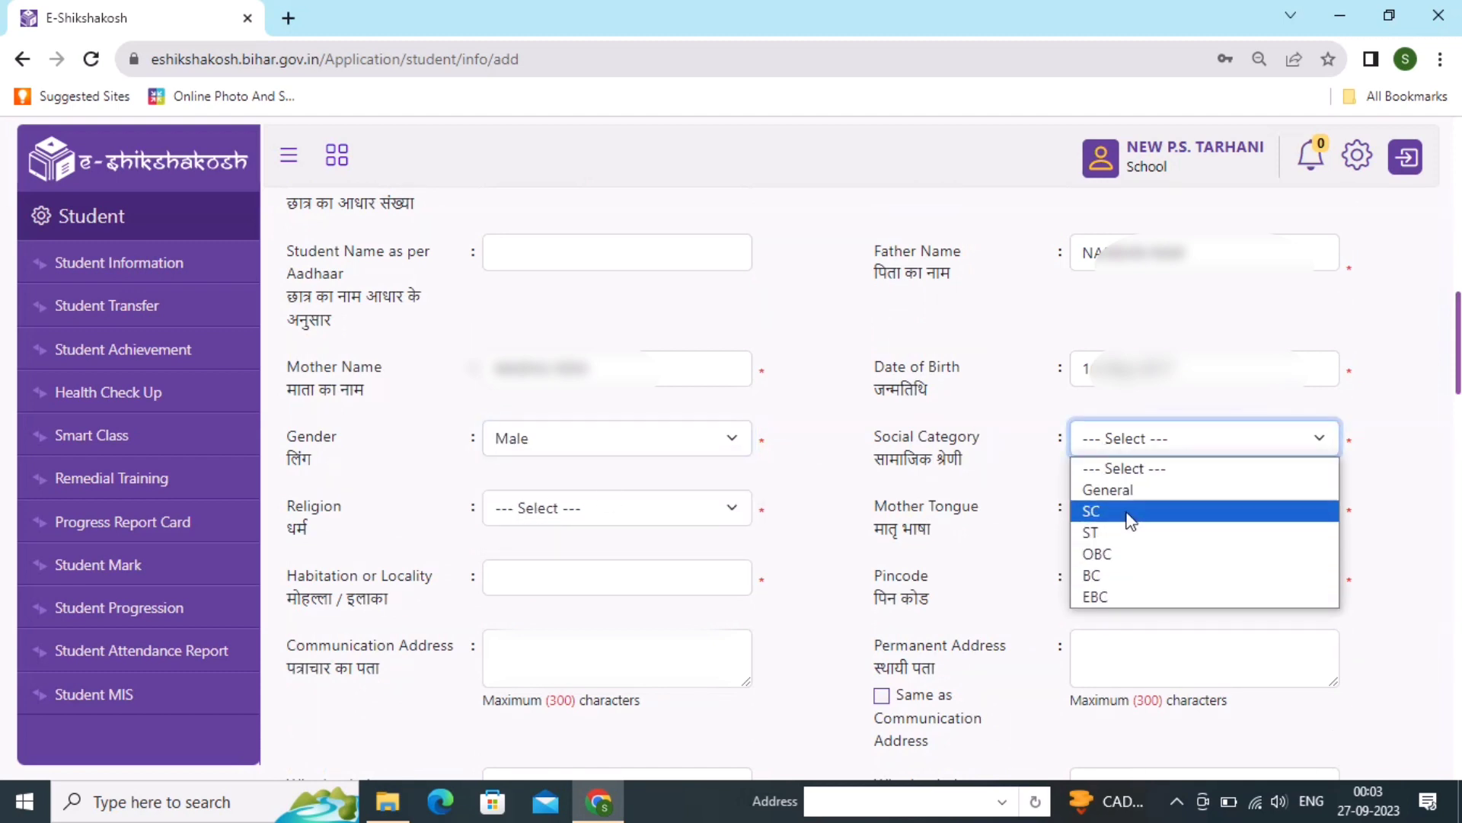
click(1126, 511)
click(645, 507)
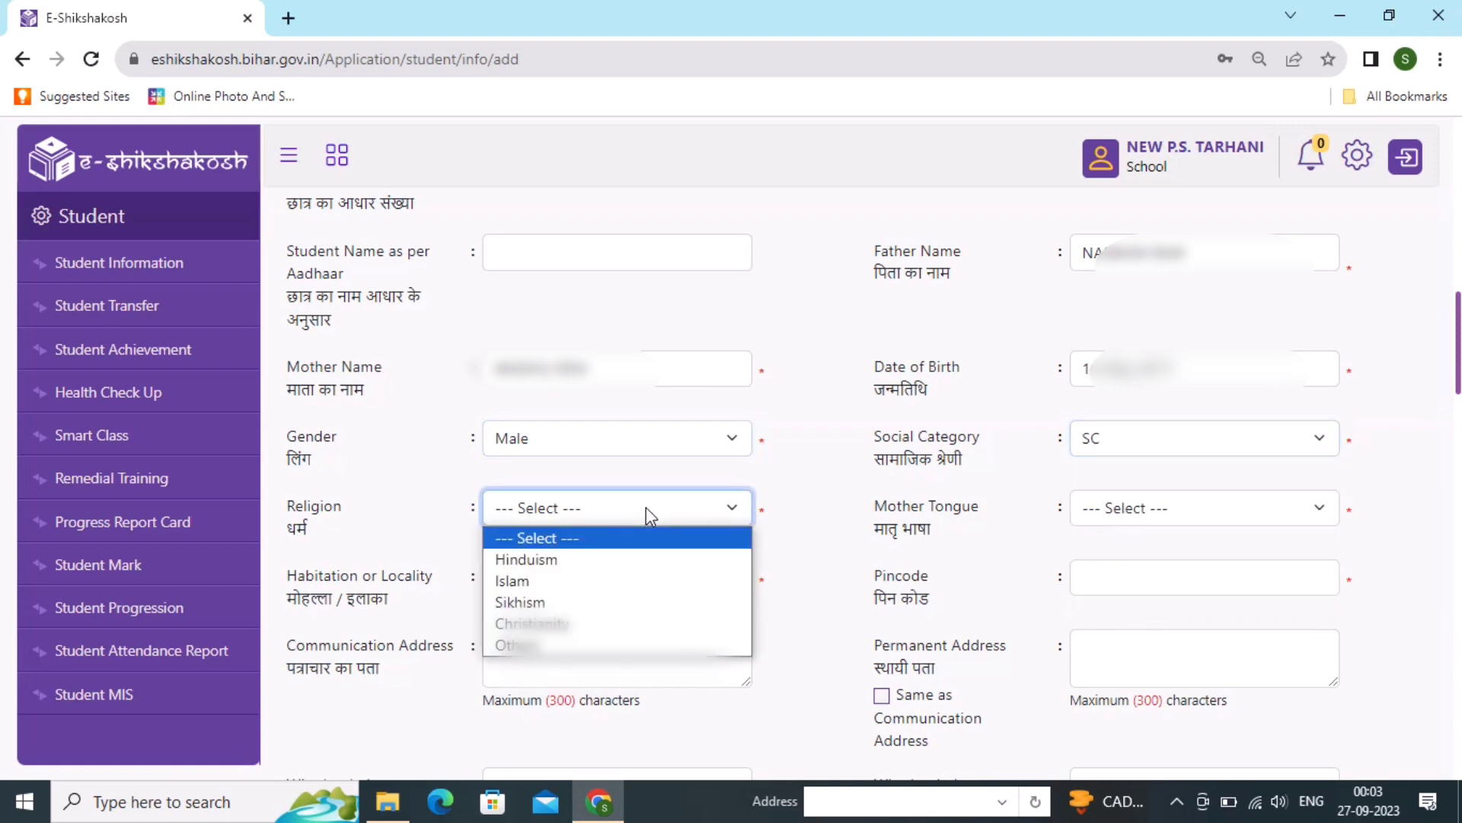
click(581, 561)
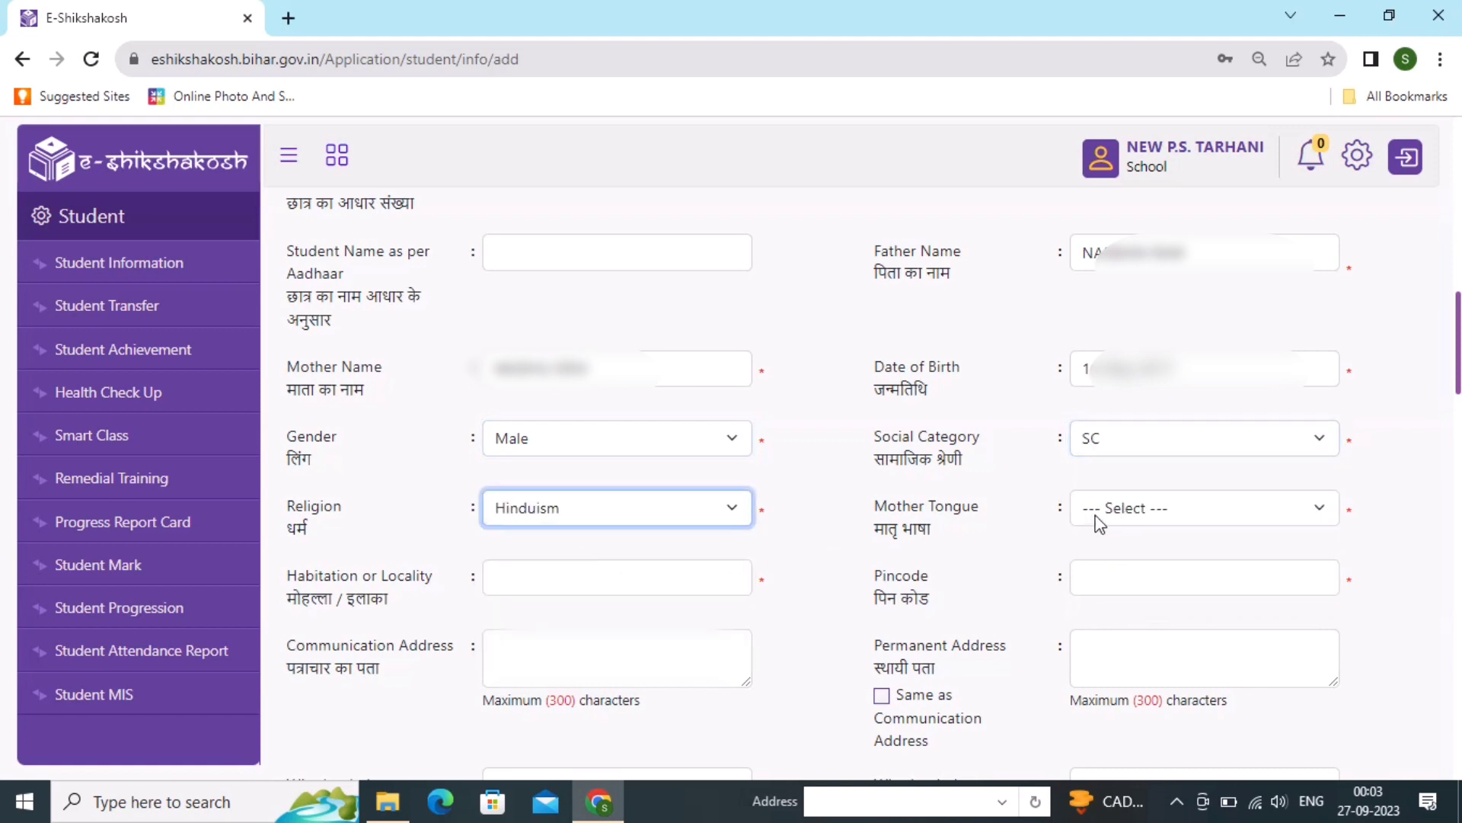
- Choose Bhojpuri as the mother tongue, searching the list with 'bhoj'
click(1099, 524)
text(bhoj)
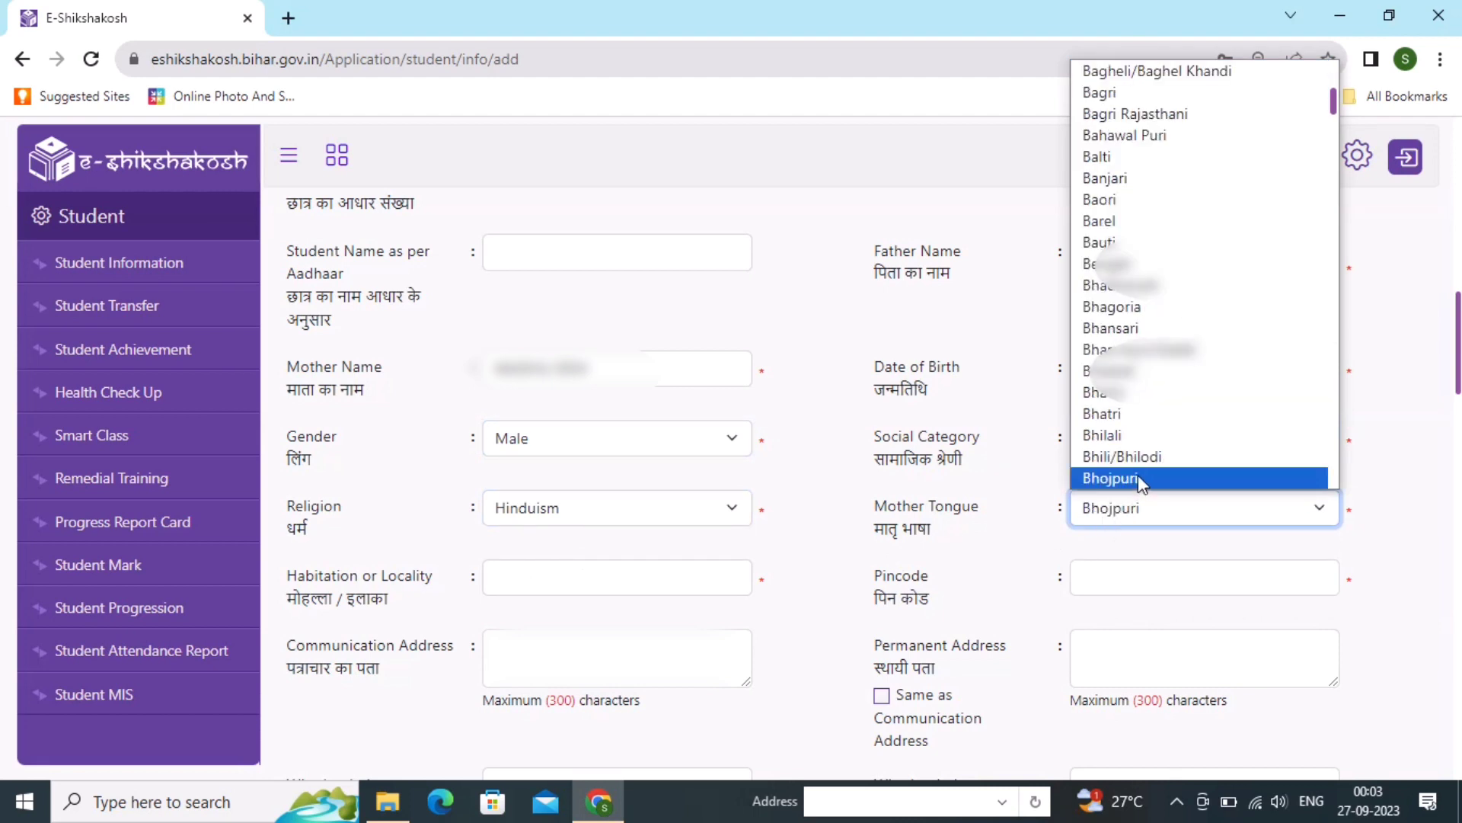
click(1138, 477)
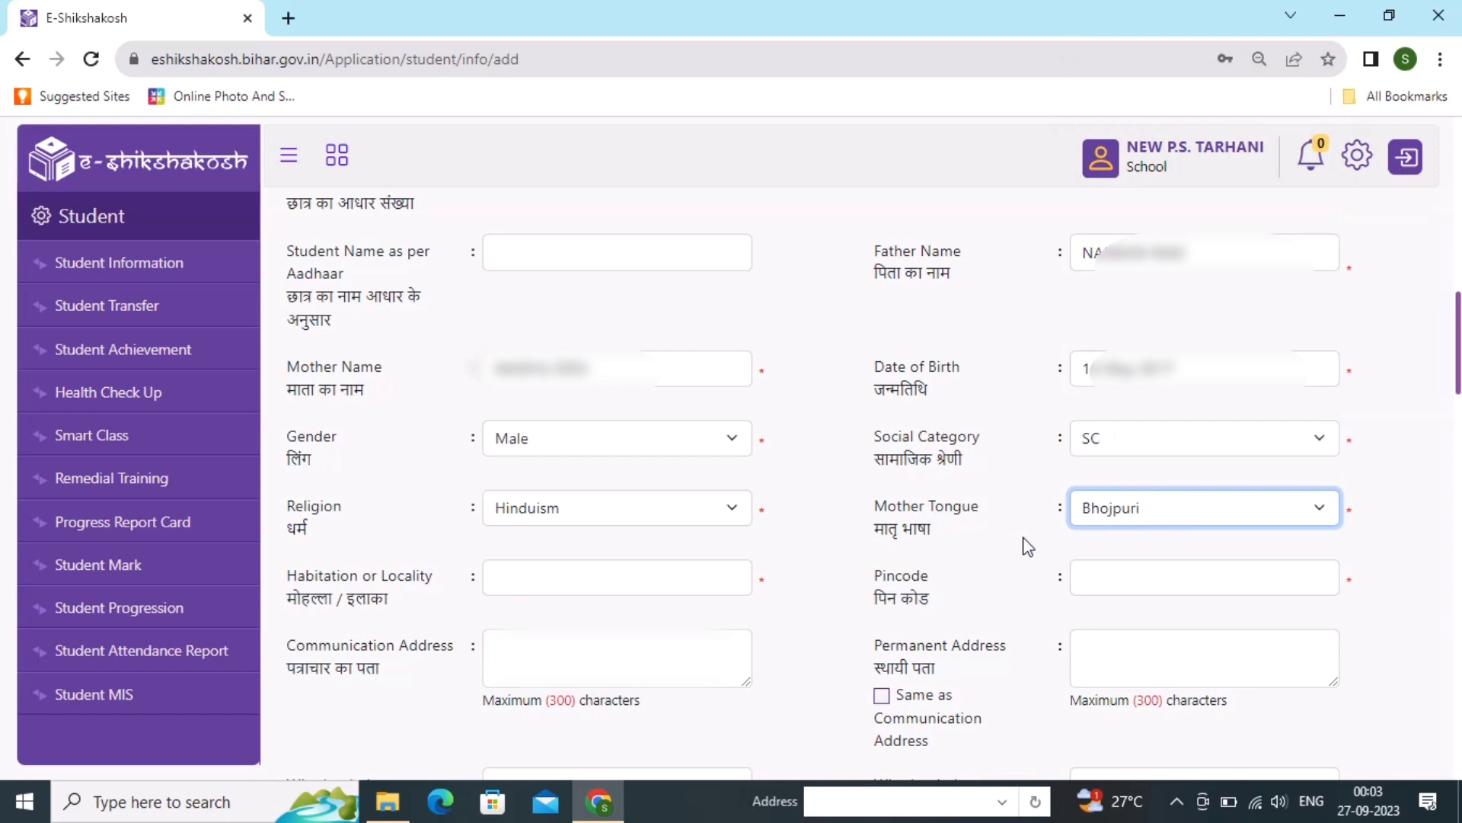
click(653, 581)
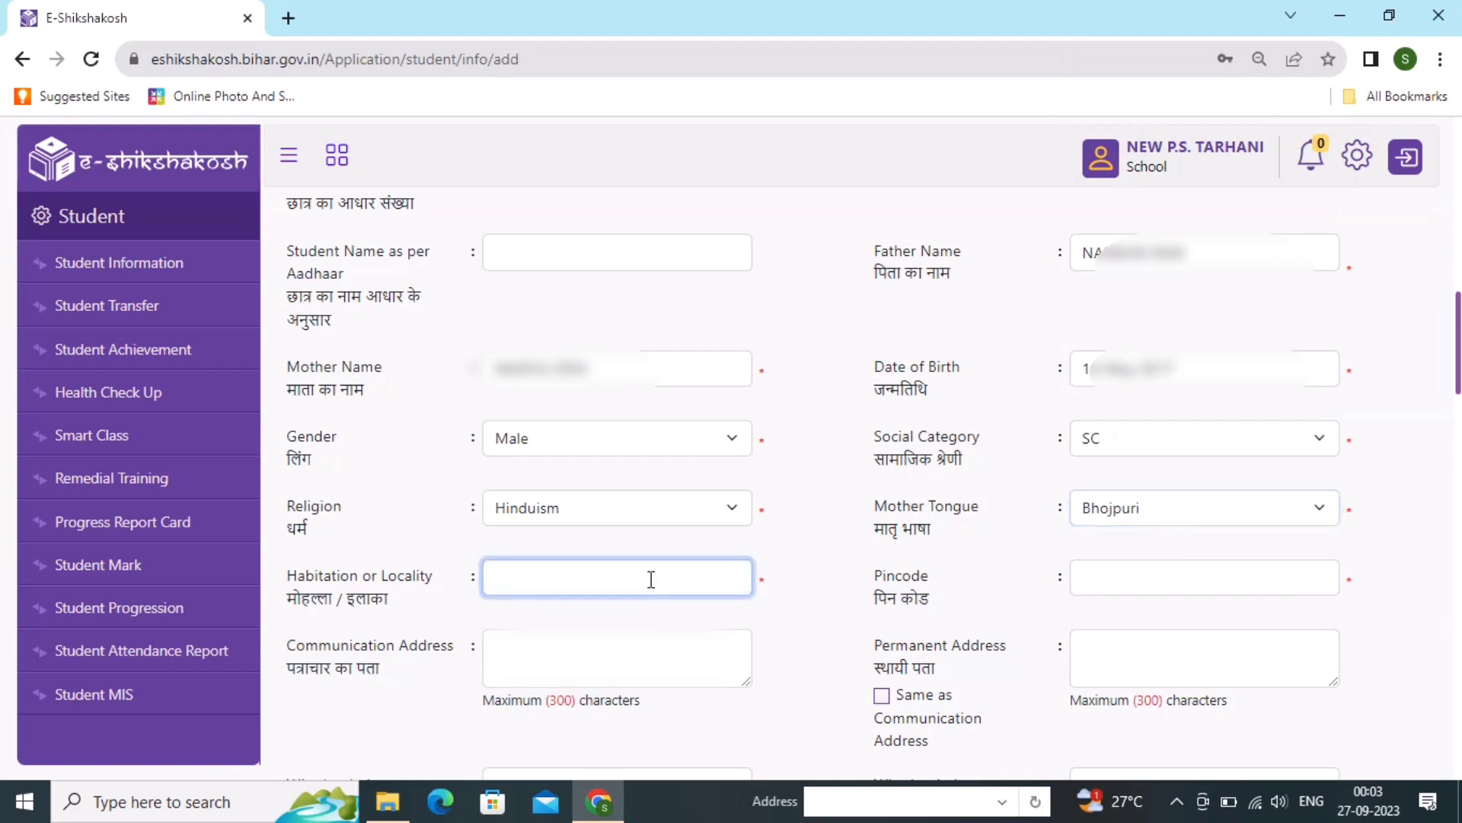
- Enter the habitation, pincode and communication address, then mark the permanent address as the same
text(TARAHANI)
click(1255, 588)
text(821108)
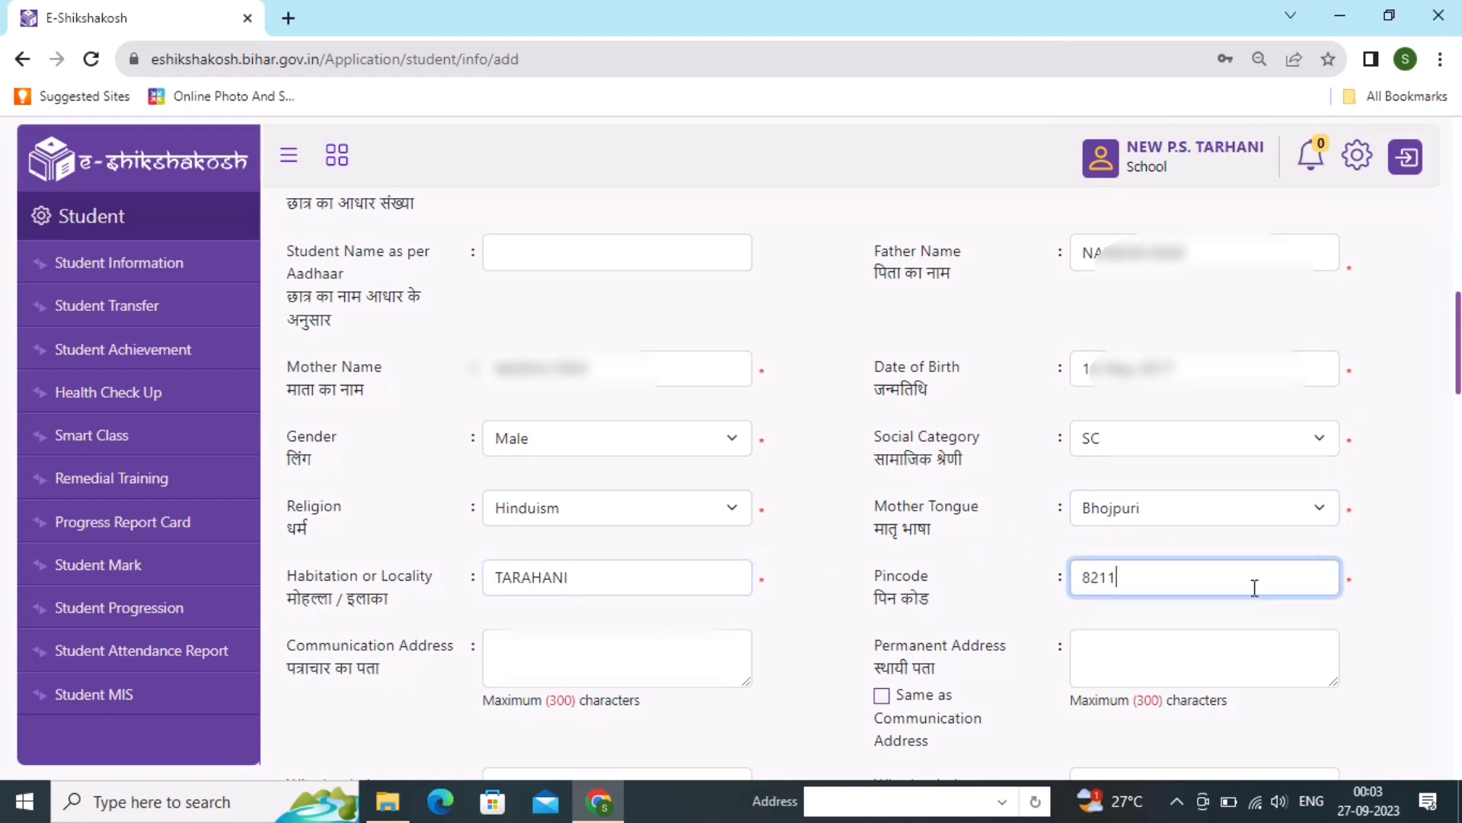
click(585, 658)
text(VI)
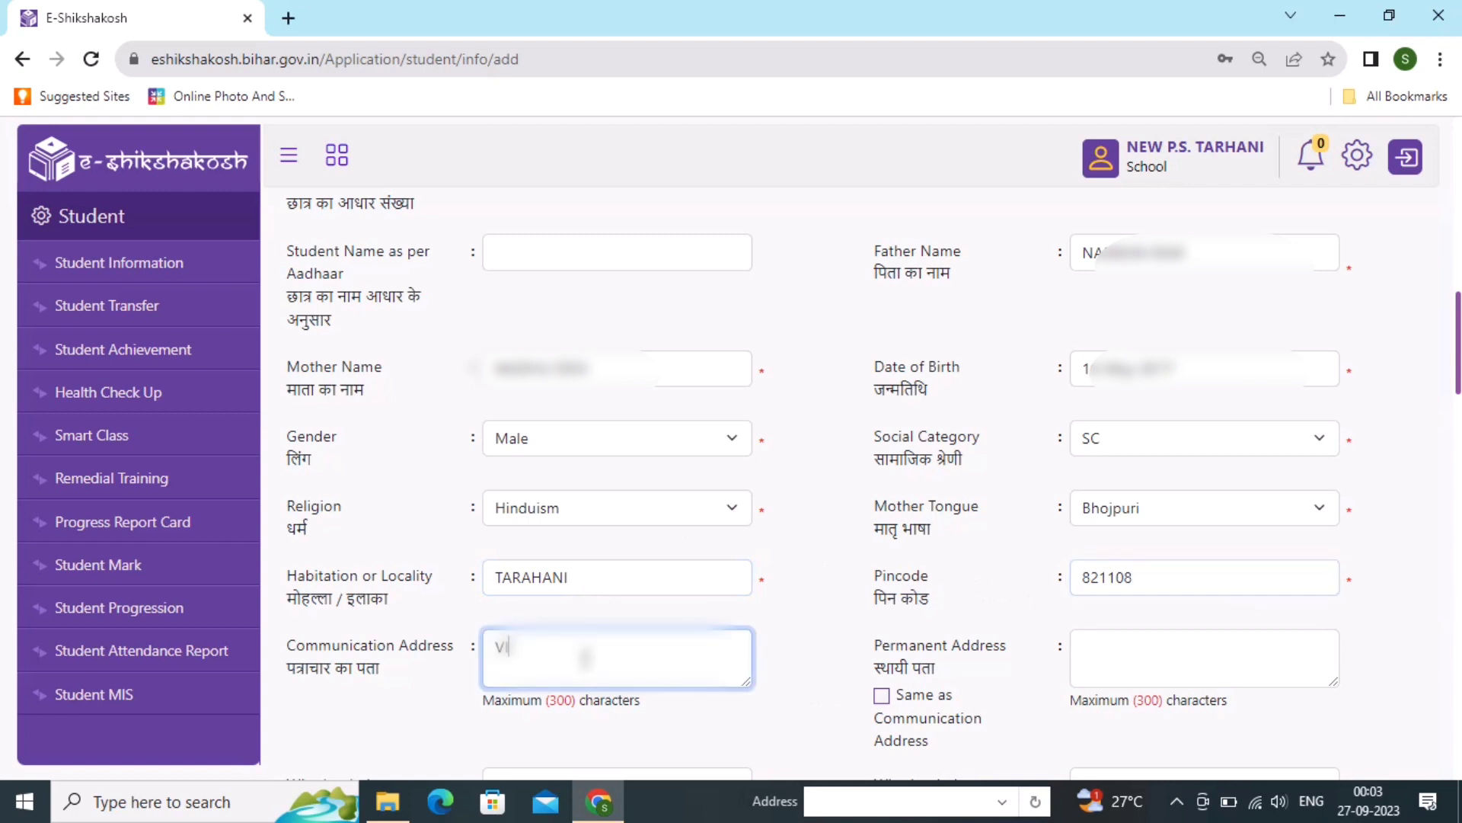
text(LLAGE)
key(BackSpace)
key(BackSpace)
key(BackSpace)
key(BackSpace)
key(BackSpace)
key(BackSpace)
key(BackSpace)
text(TA)
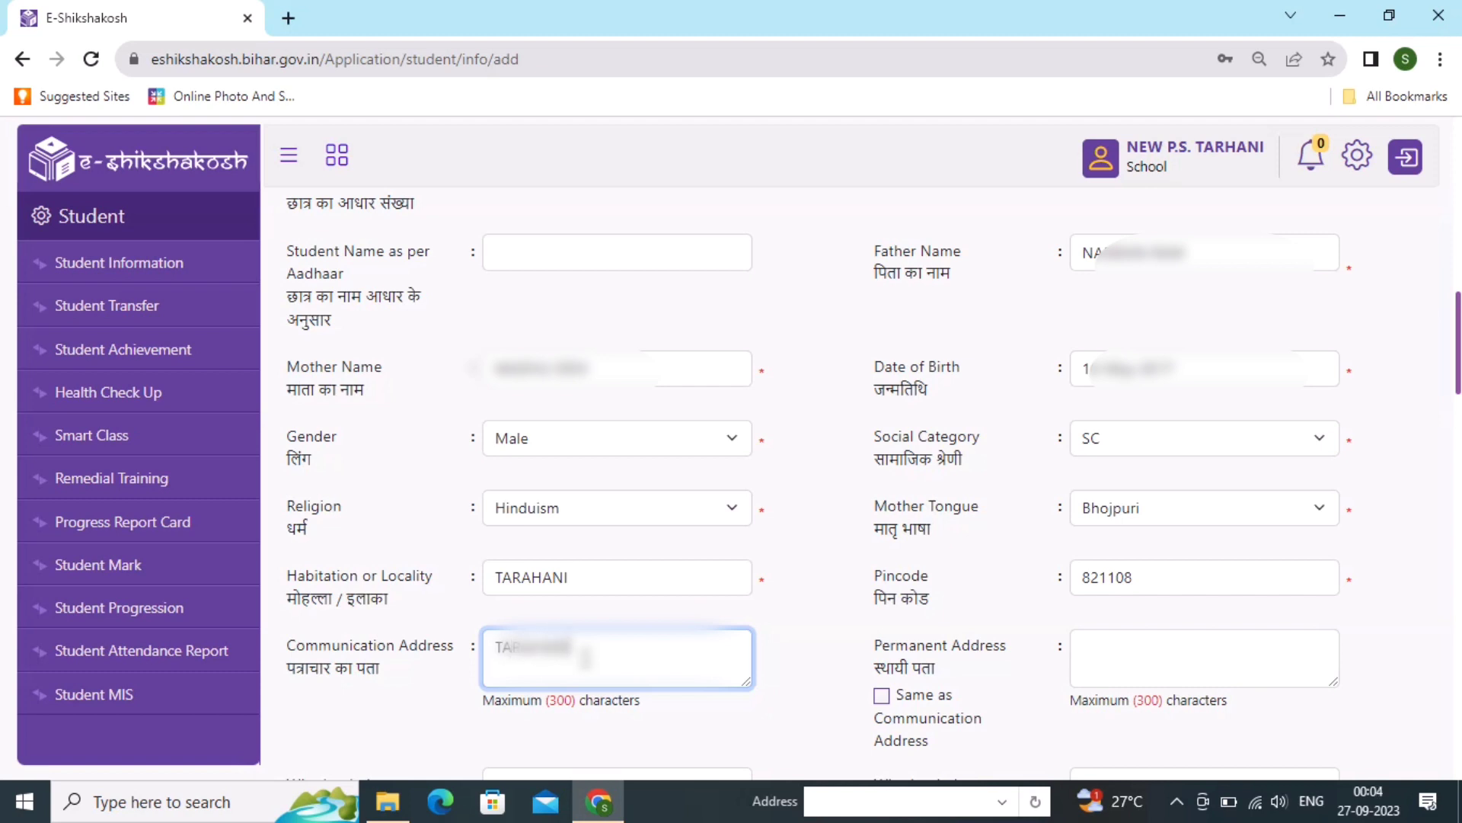
text(RAHANI TOLA)
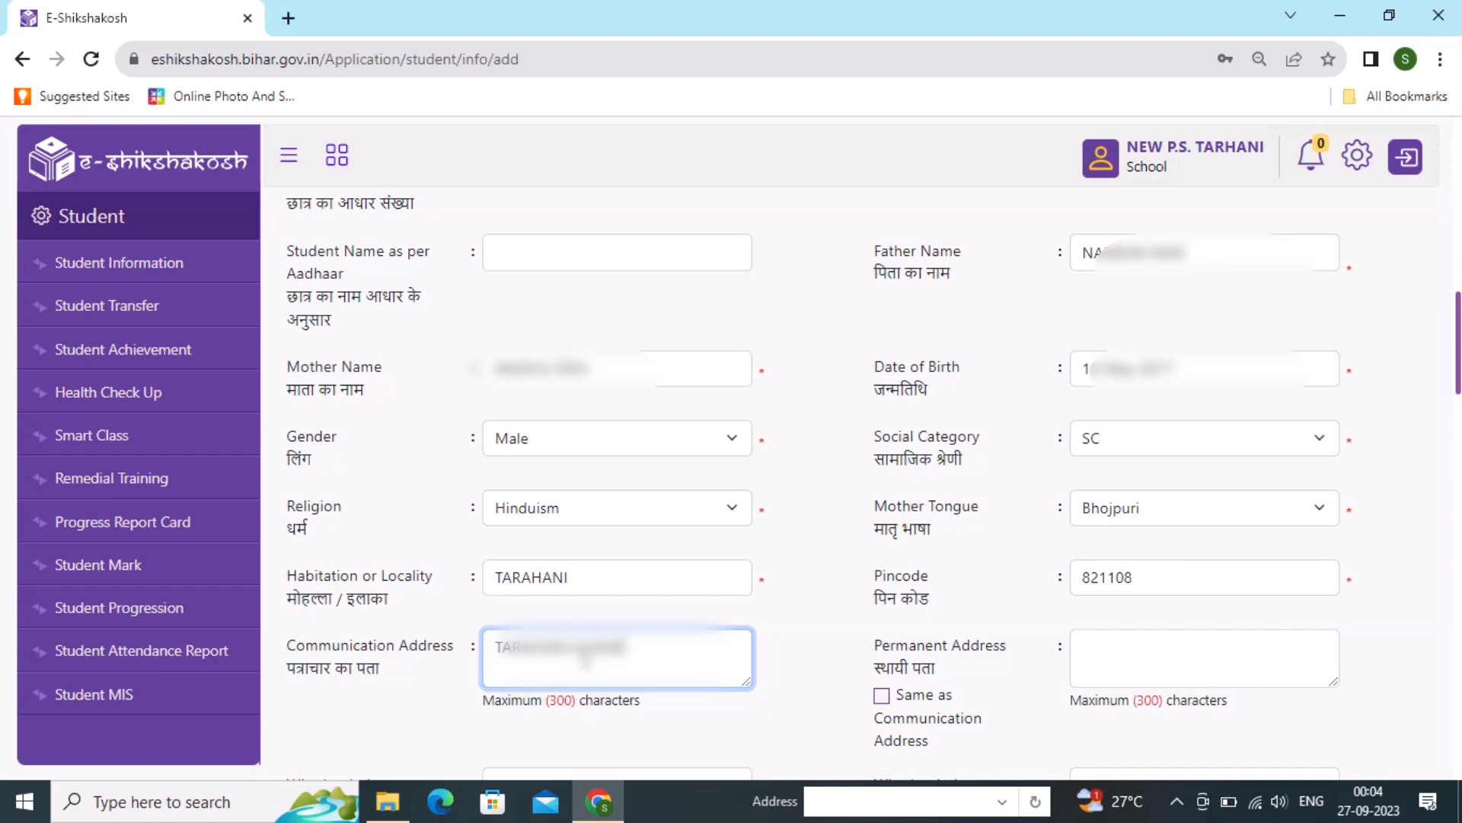
text( VILLAGE)
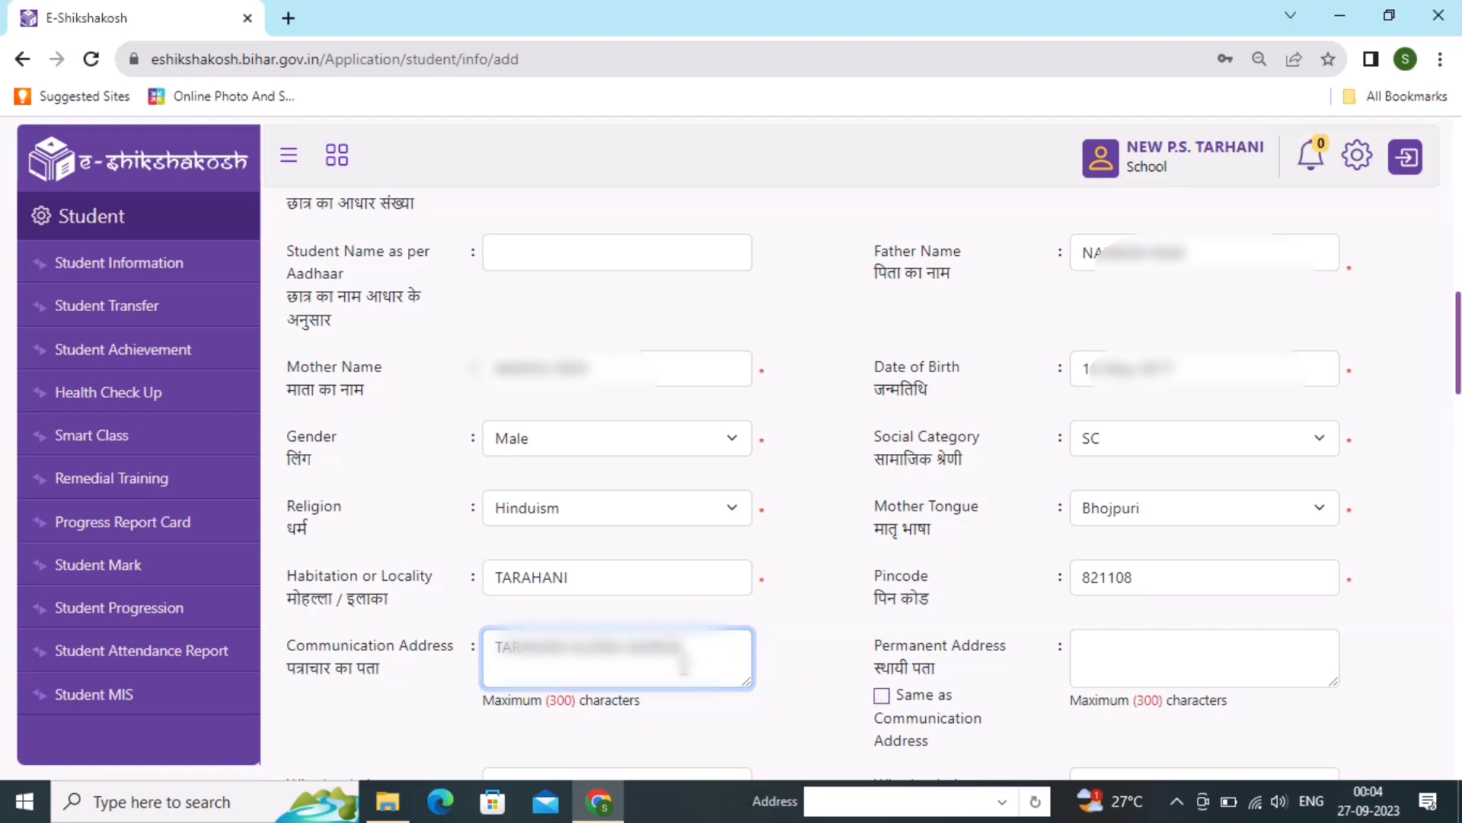
click(882, 697)
- Set both the minority status and the disadvantaged group fields to No
scroll(965, 698, down, 2)
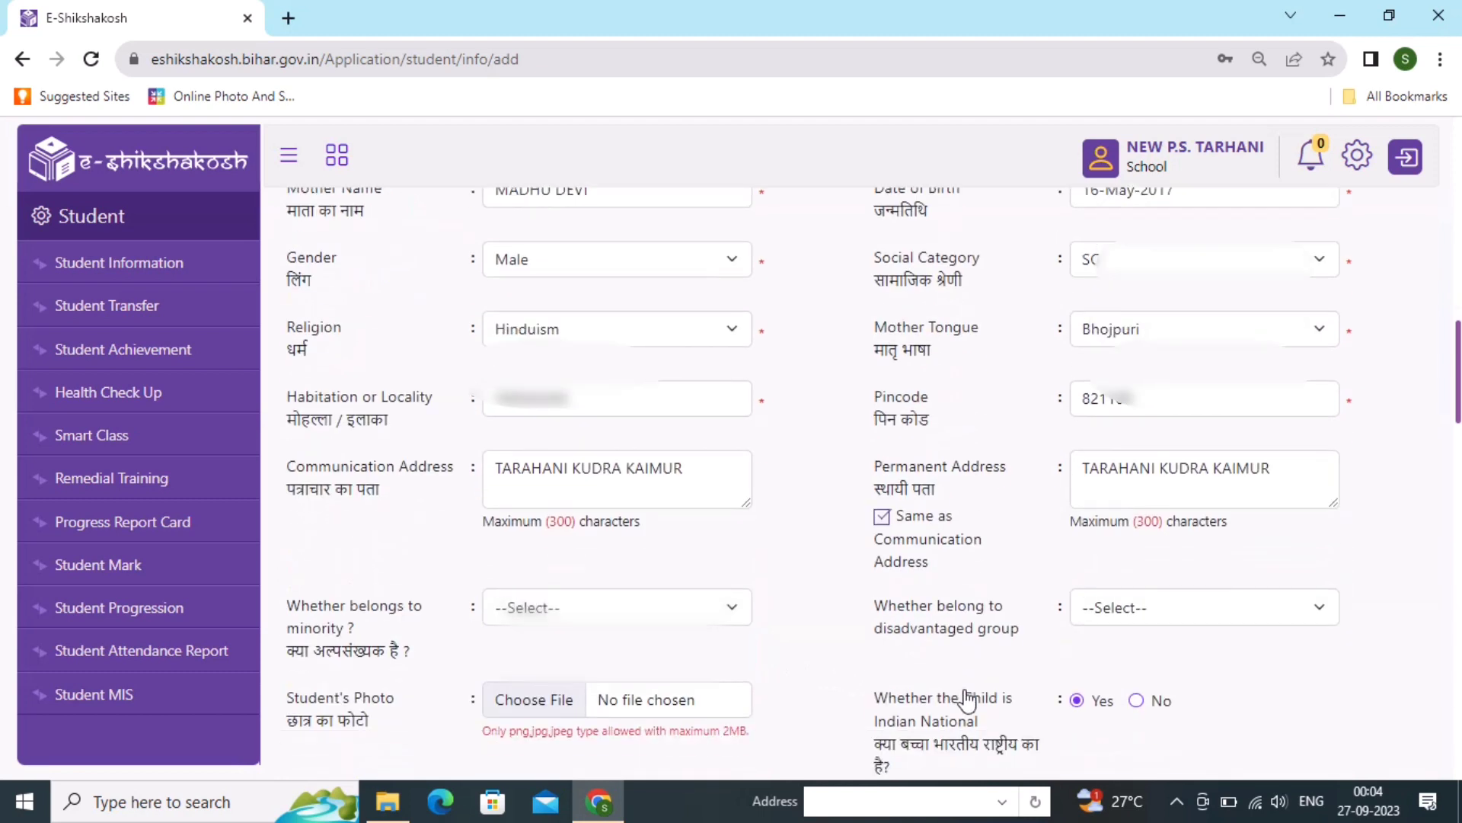
click(617, 607)
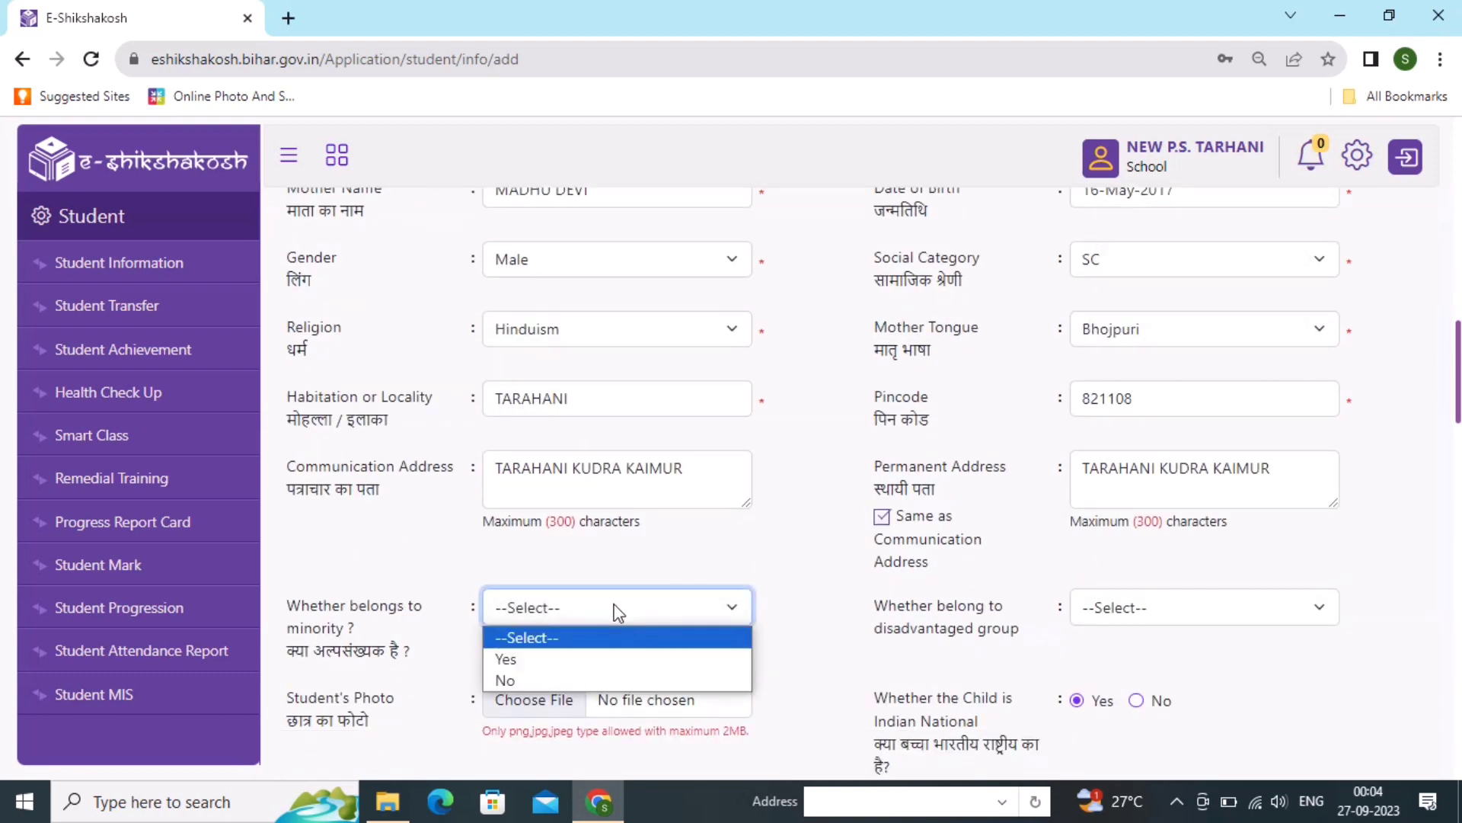
click(572, 679)
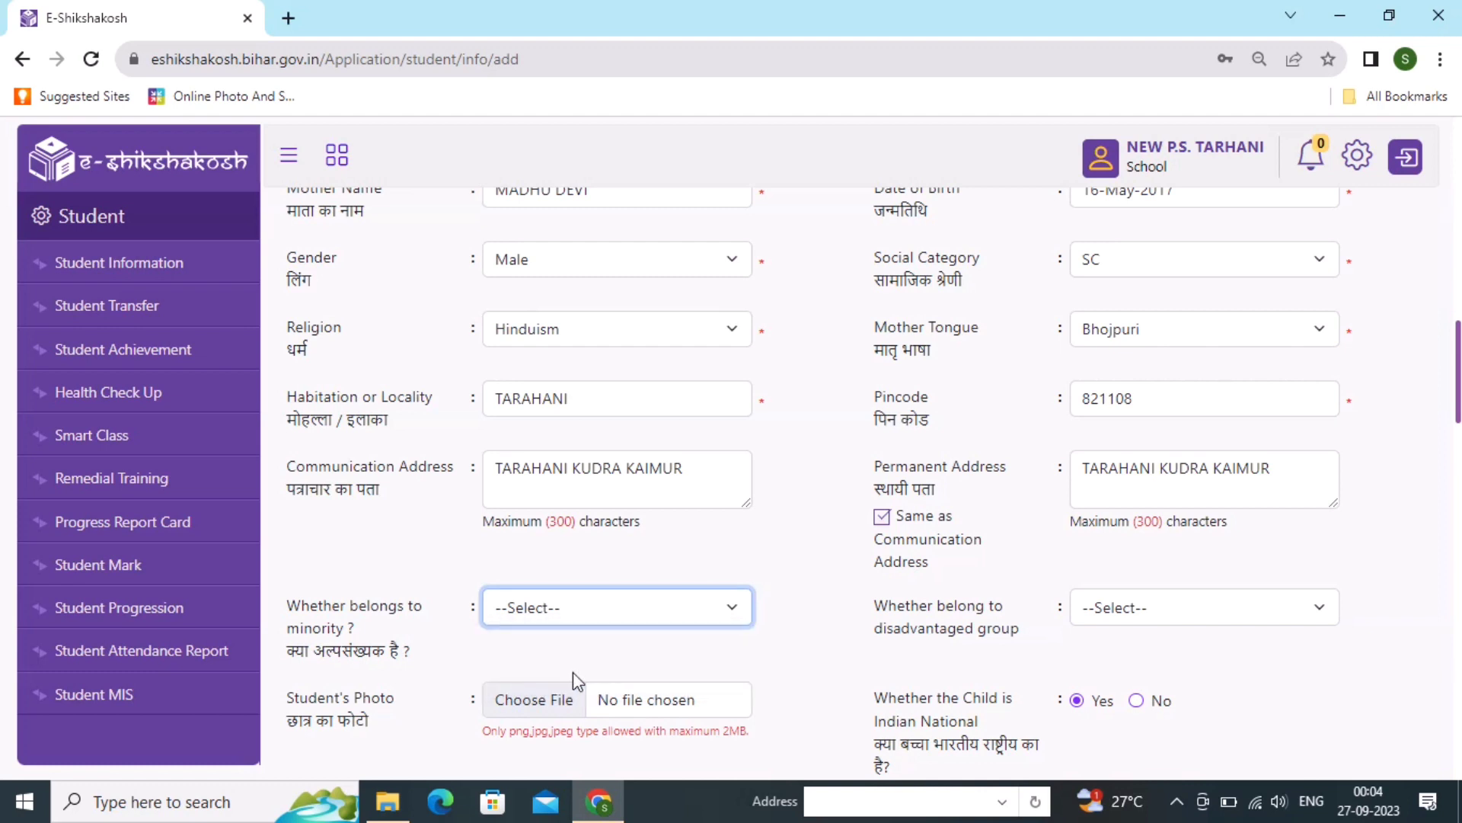
click(1181, 620)
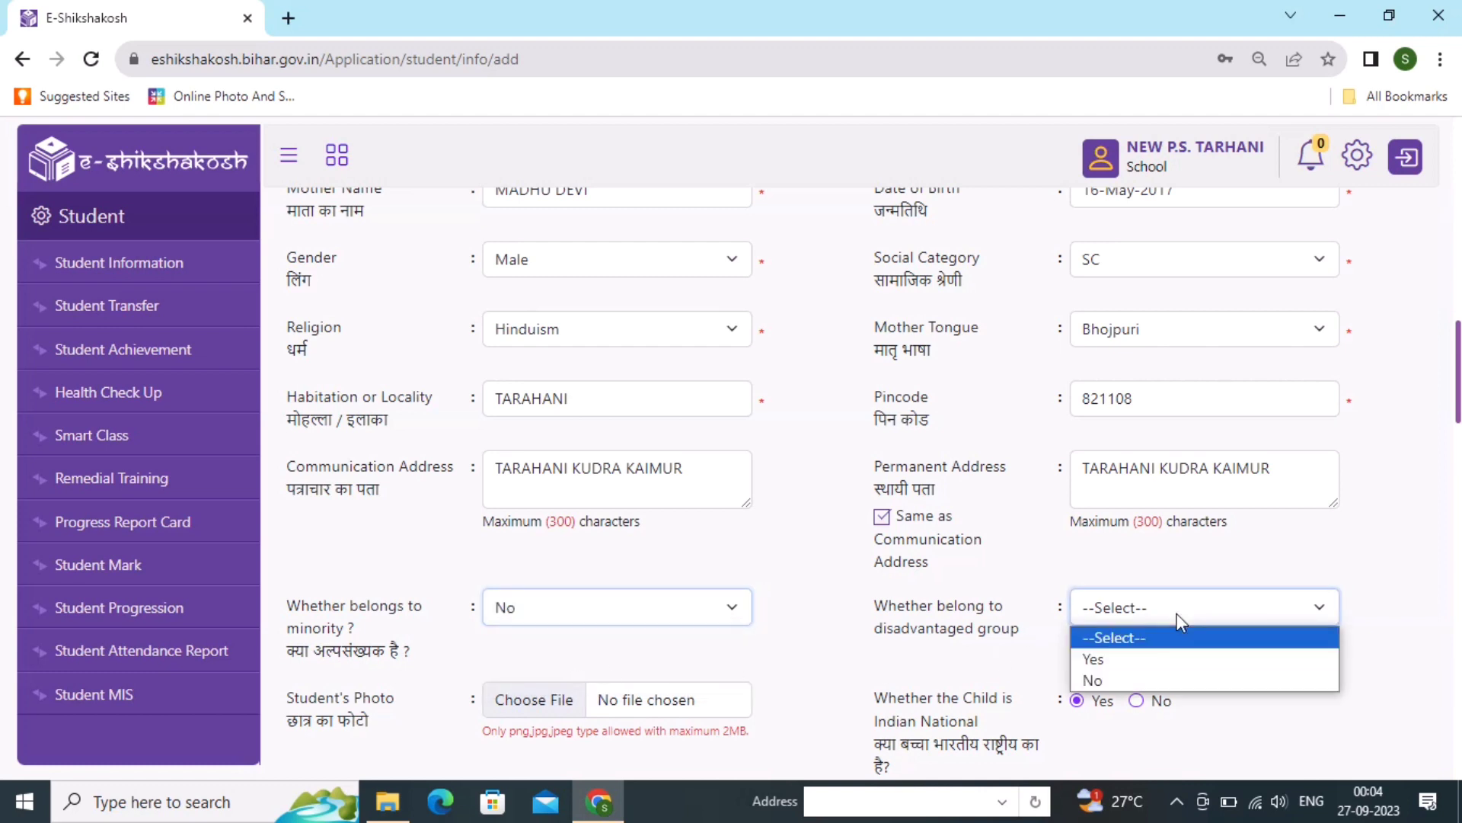
click(1107, 678)
scroll(947, 670, down, 2)
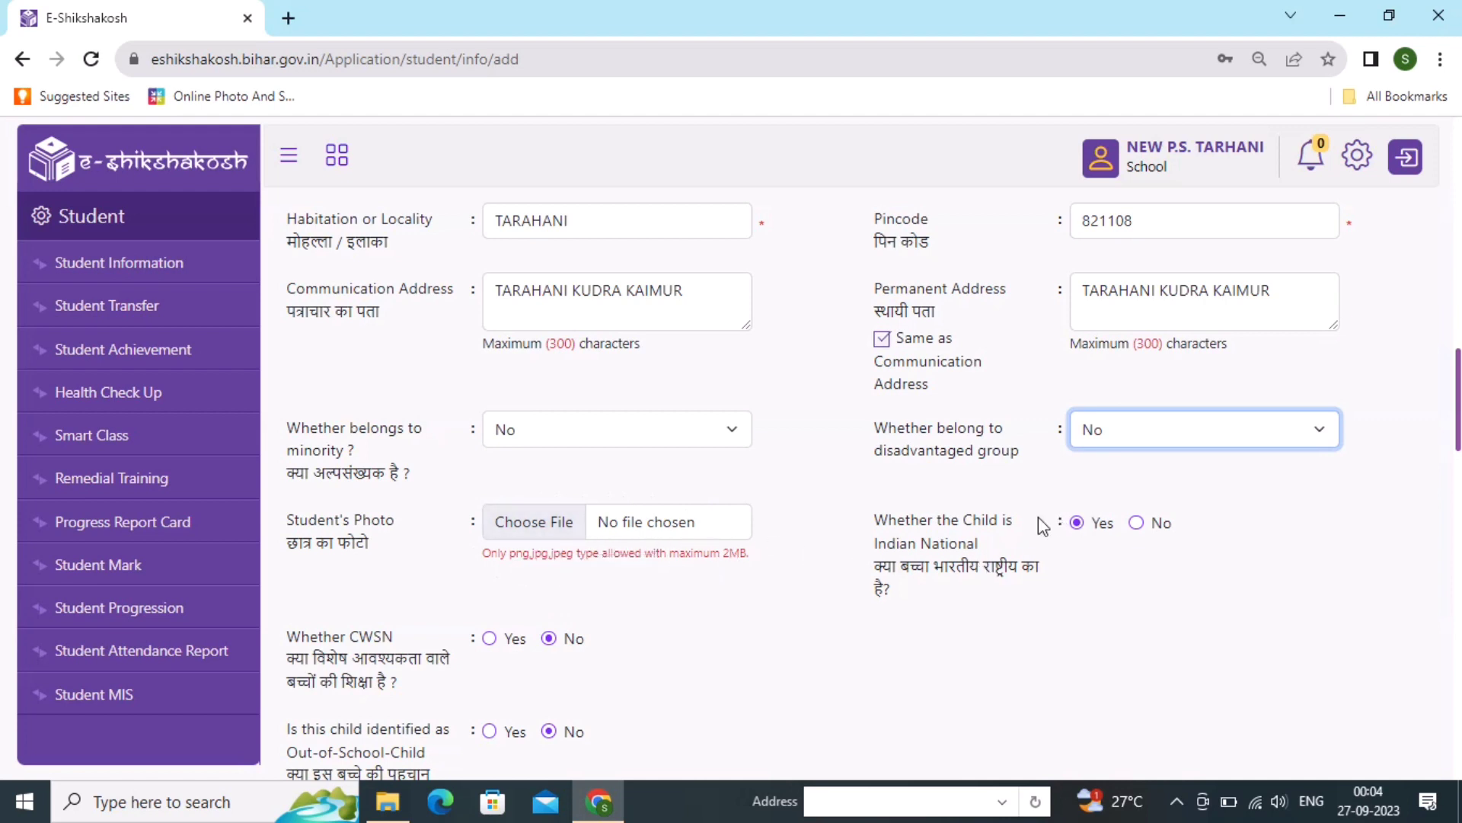
- Mark the student as a BPL and AAY beneficiary by selecting Yes
scroll(521, 653, down, 1)
scroll(520, 652, down, 5)
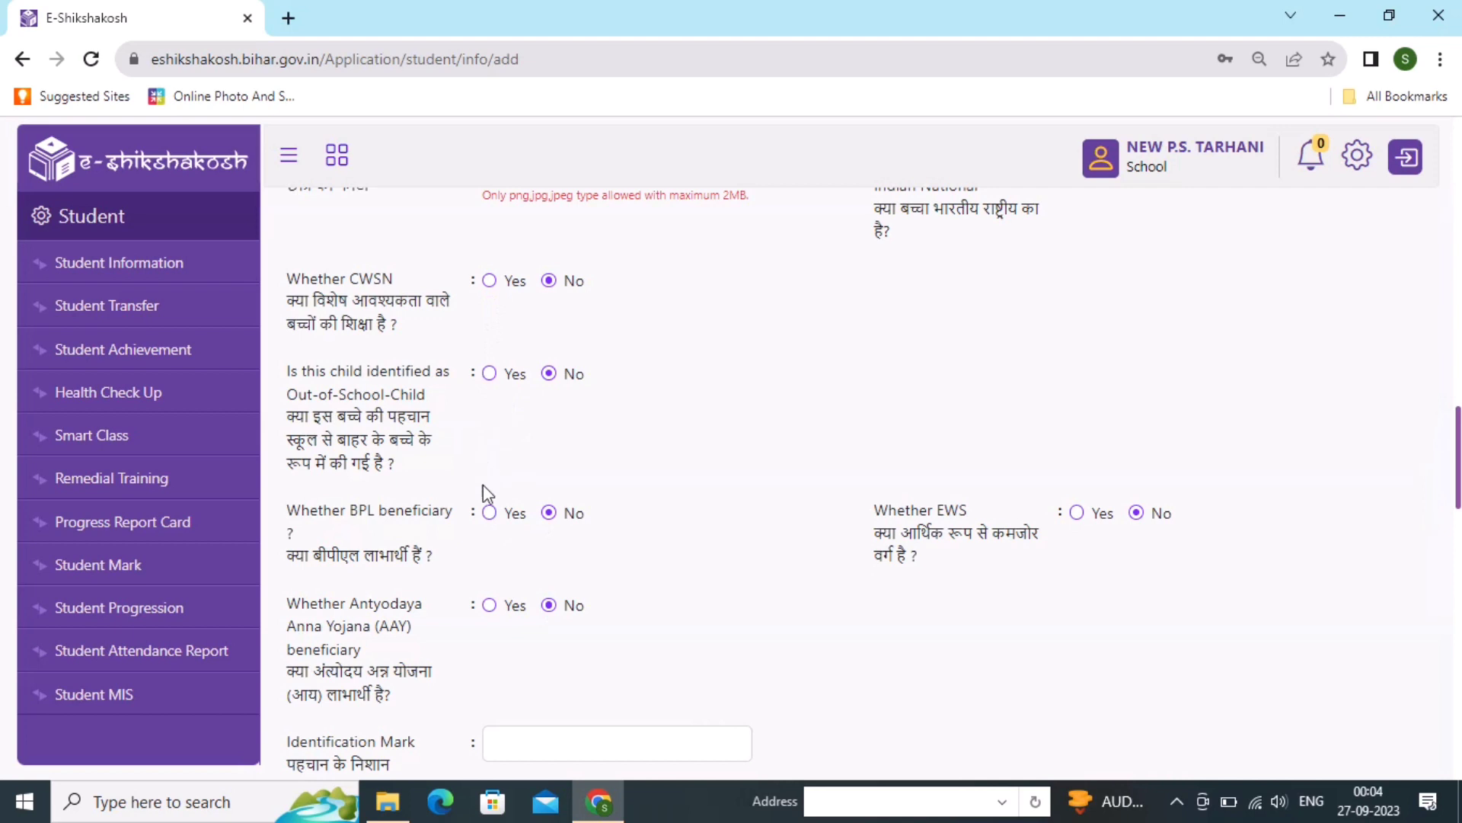
click(488, 512)
- Enter CUT MARK ON NOSE as the identification mark
scroll(1097, 596, down, 2)
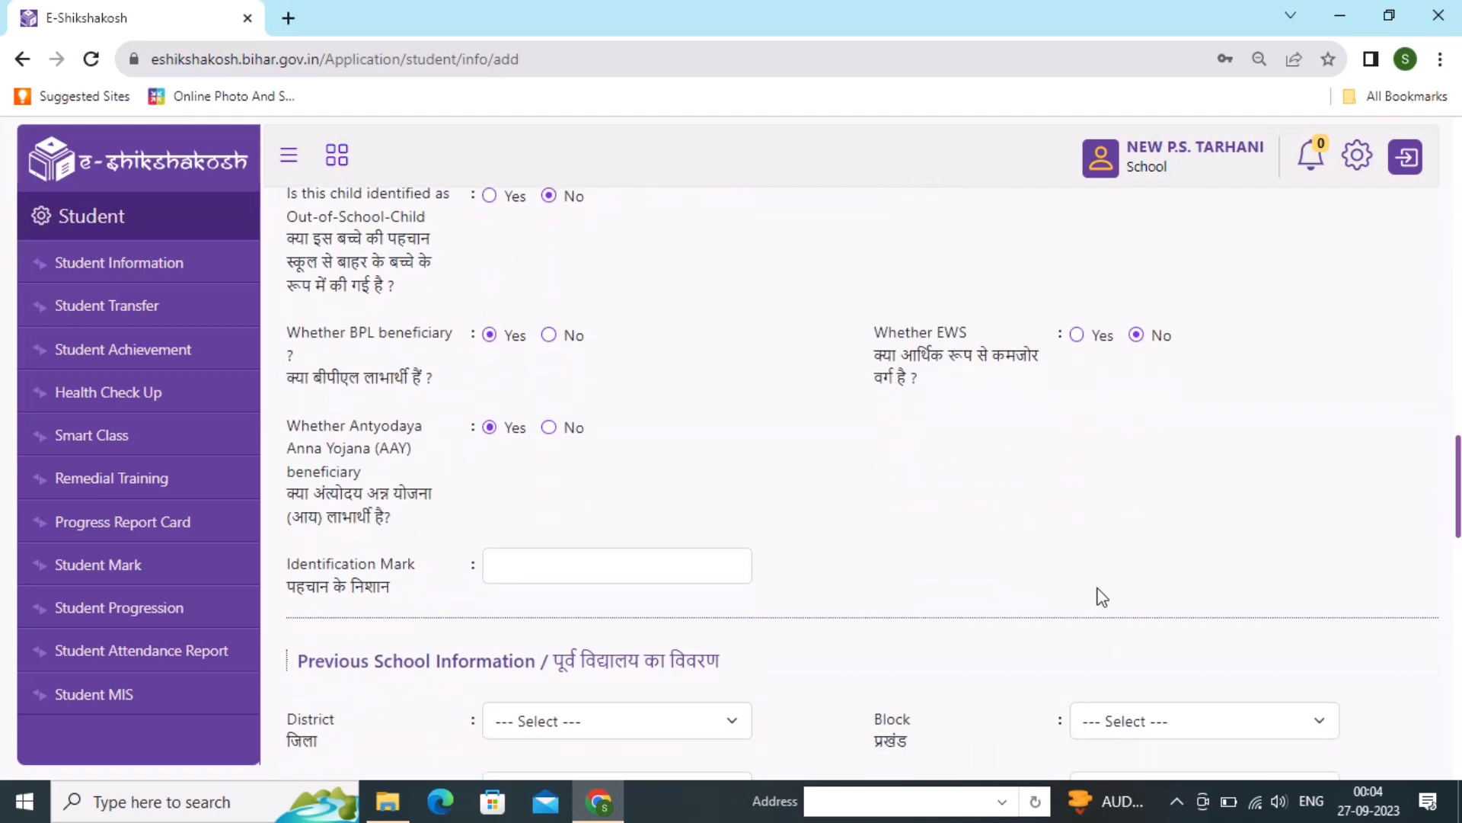
click(611, 565)
text(CU)
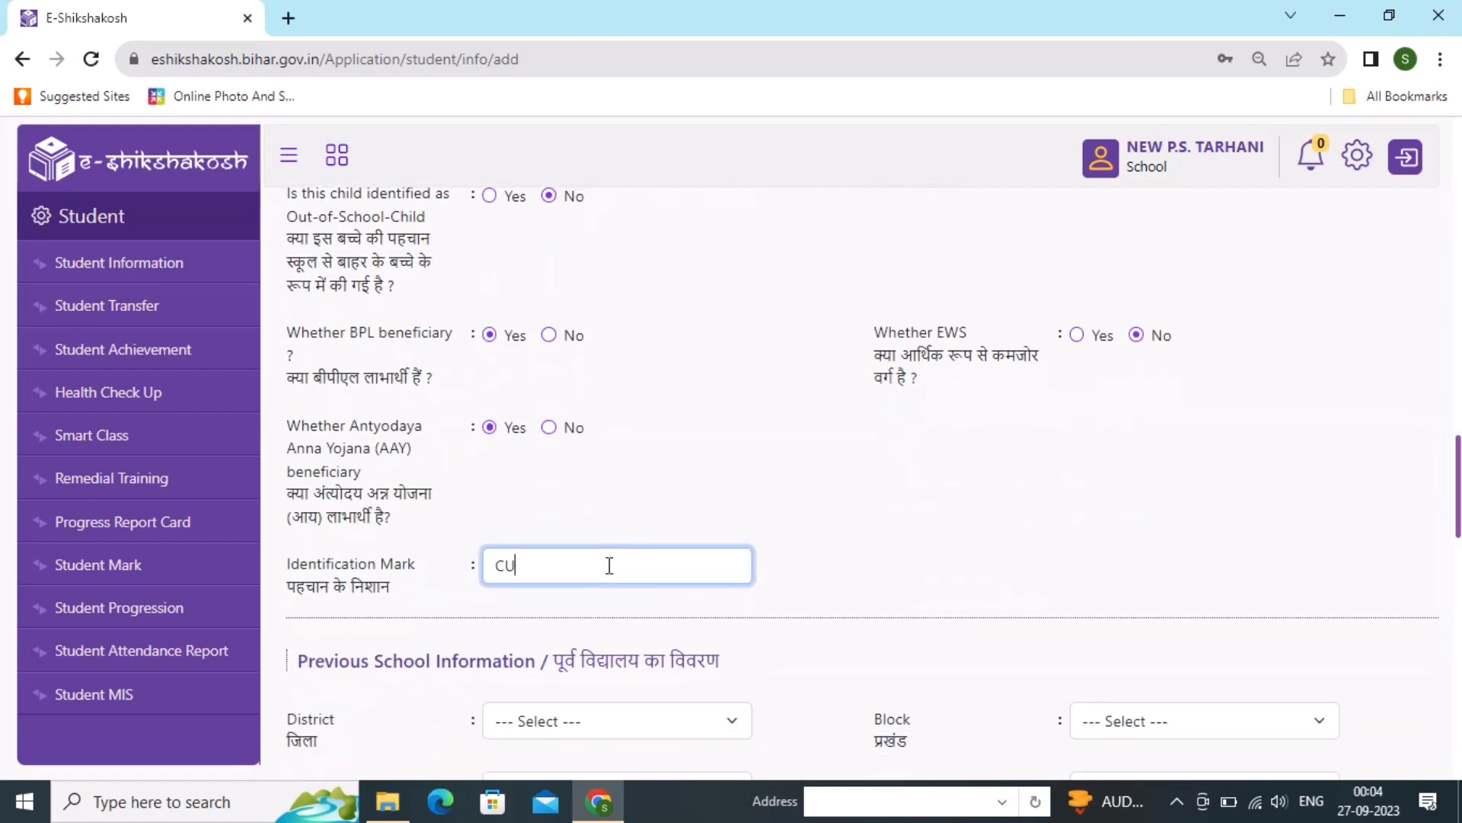
text(T MARK ON NOSE)
scroll(641, 579, down, 5)
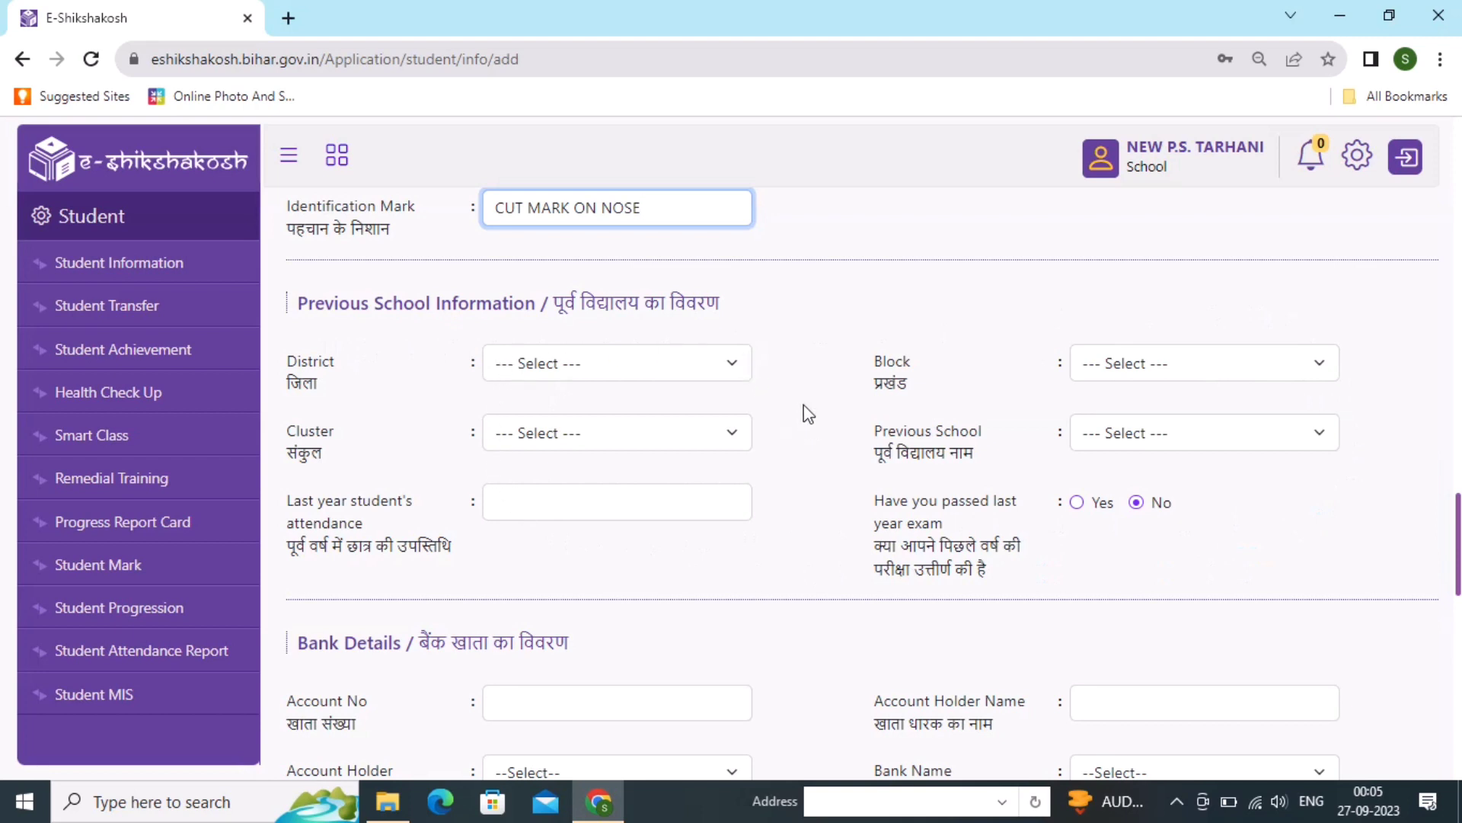
scroll(791, 380, down, 2)
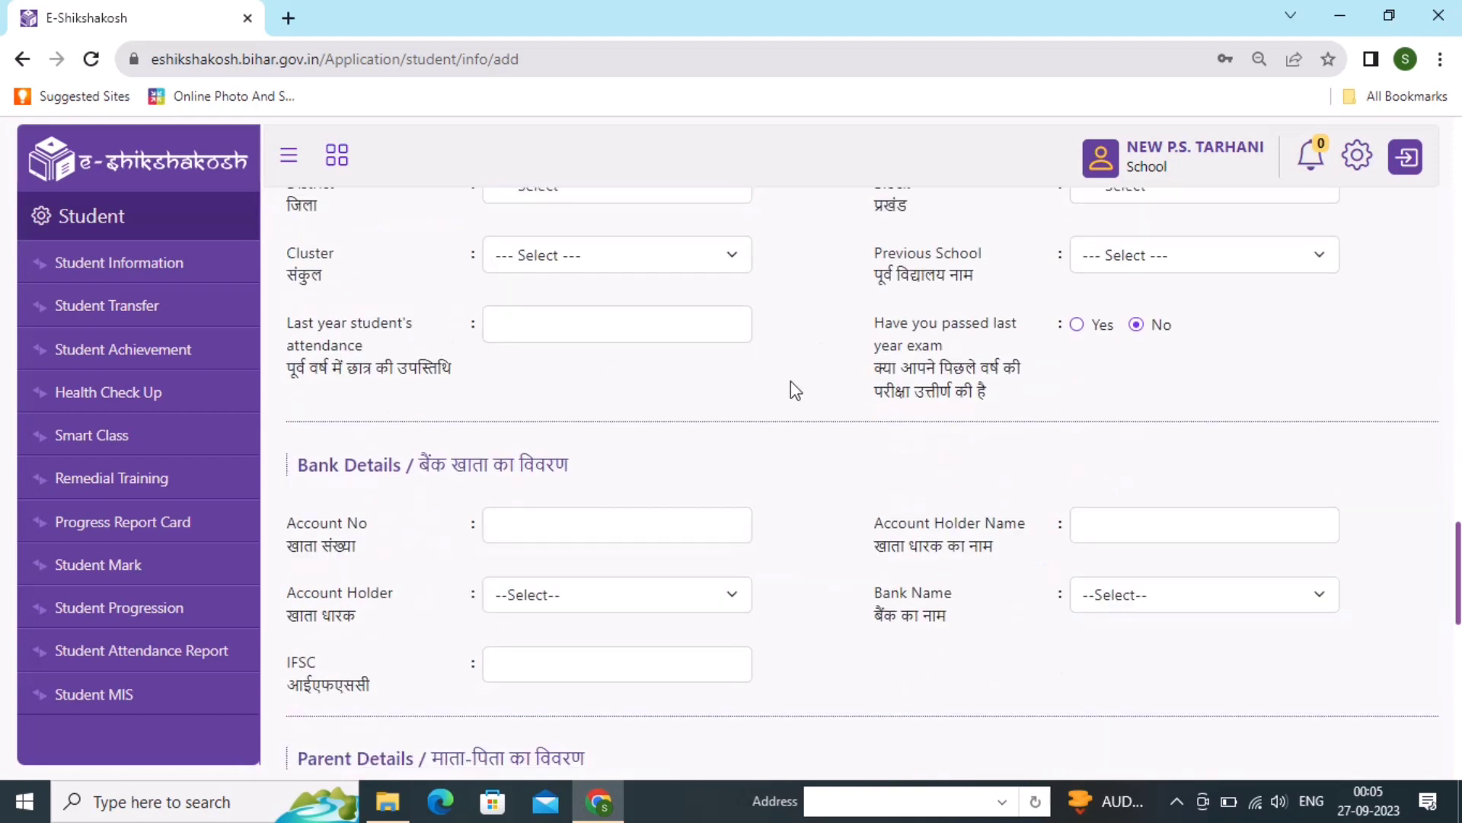
scroll(784, 326, up, 2)
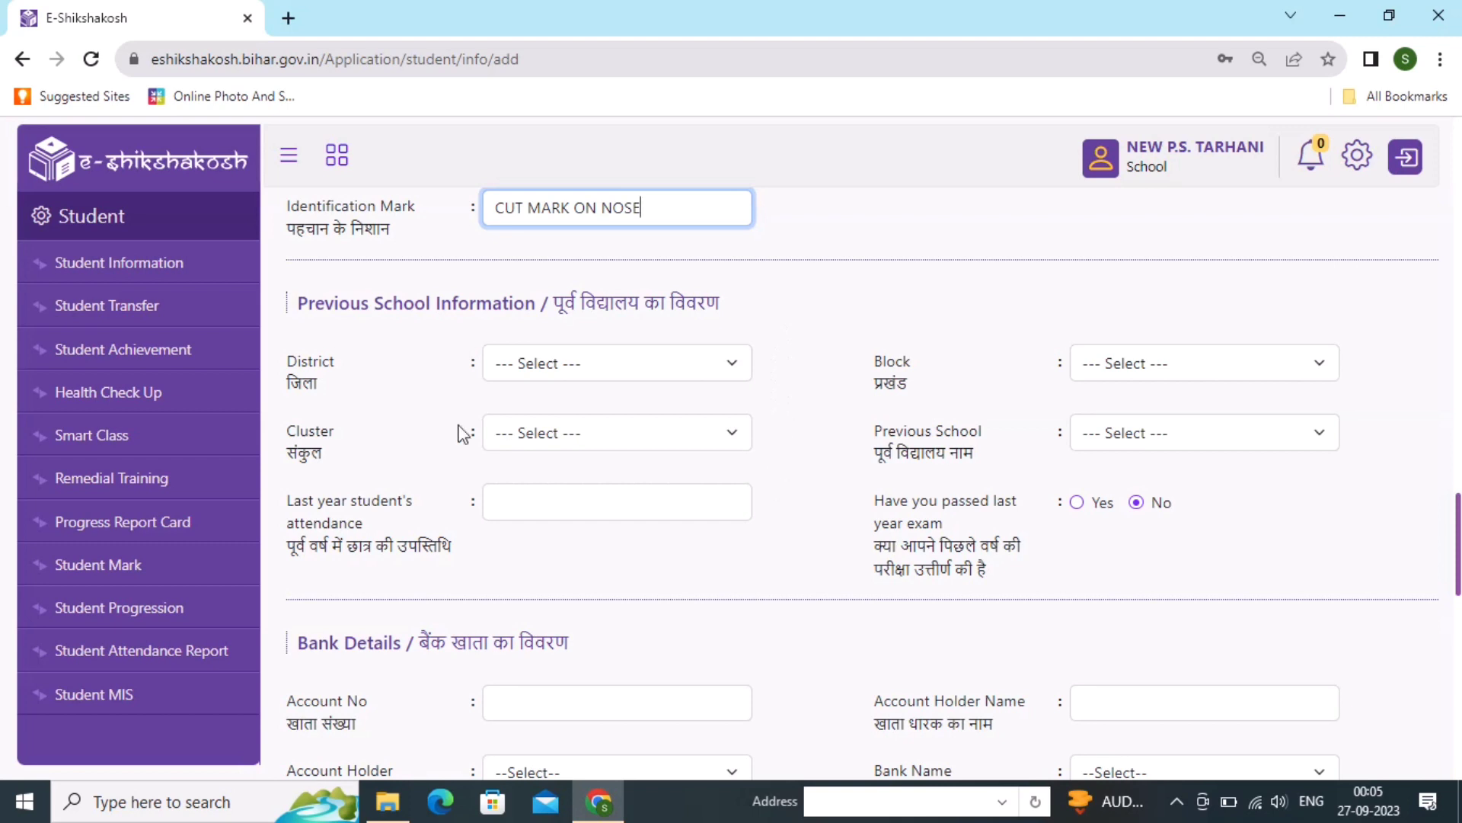
scroll(939, 474, down, 4)
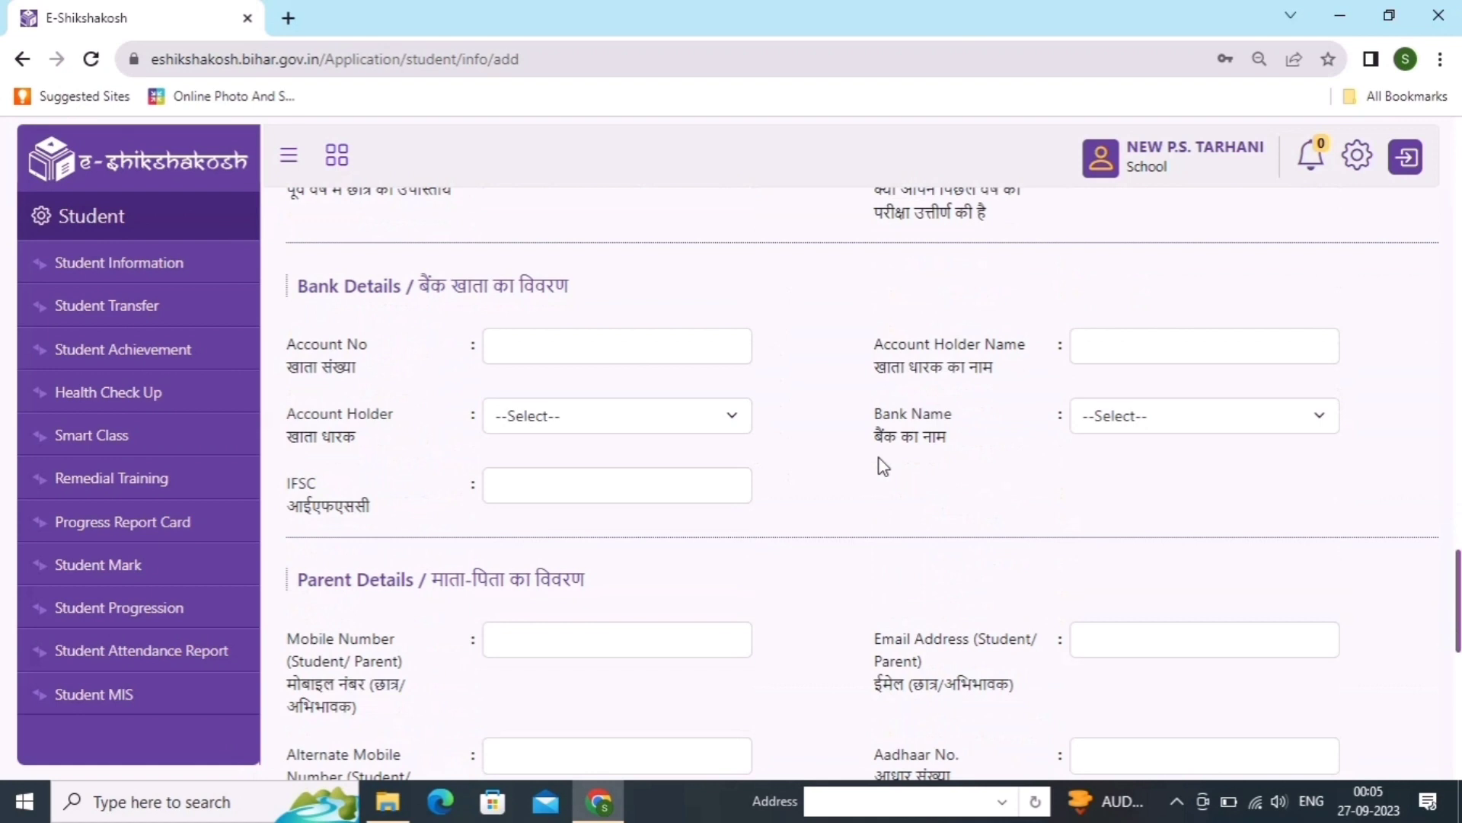
- Enter the parent's mobile number in Parent Details and scroll to the Submit button
scroll(884, 466, down, 2)
click(712, 444)
text(9)
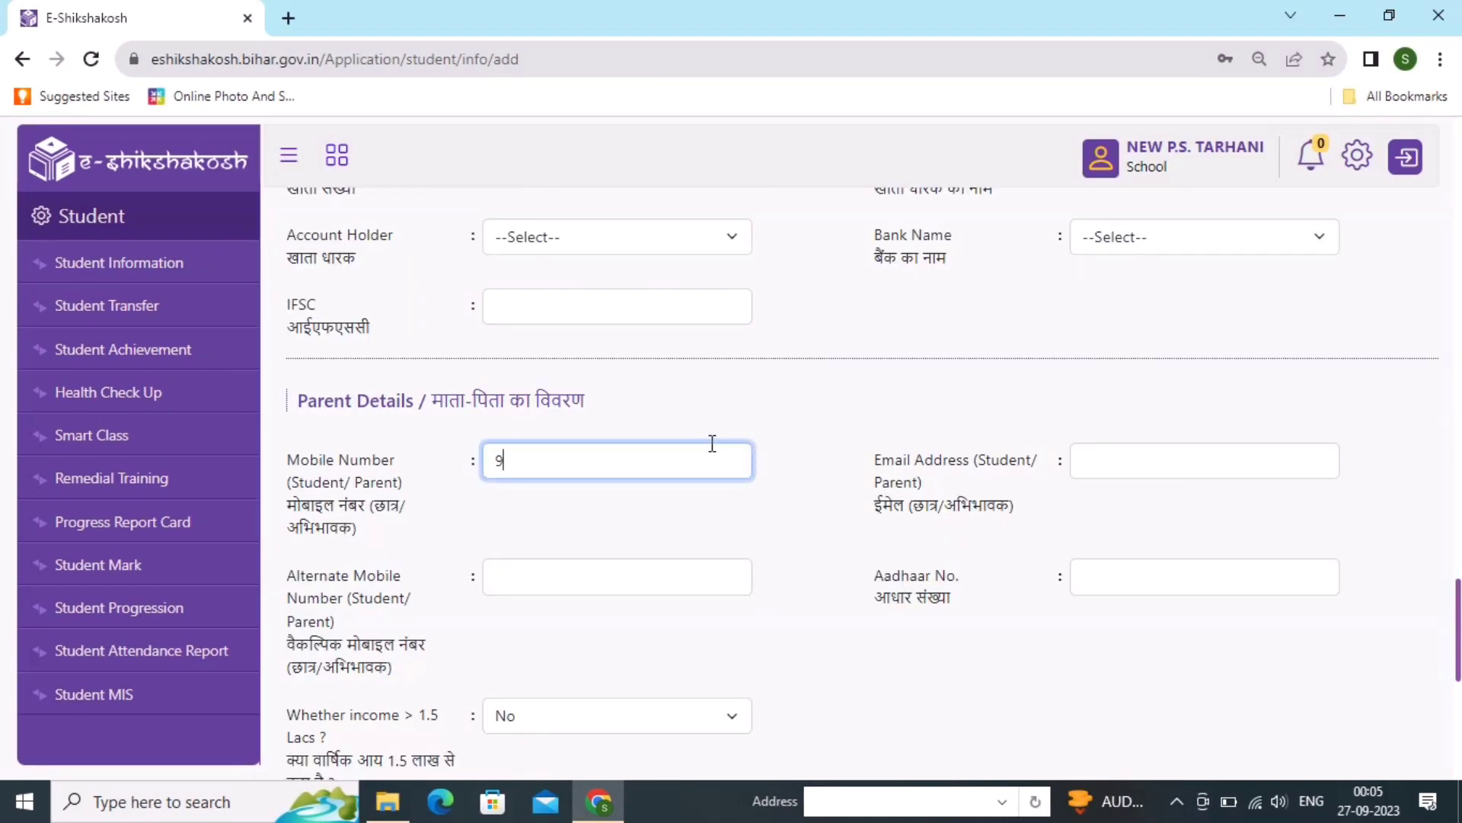
text(876543210)
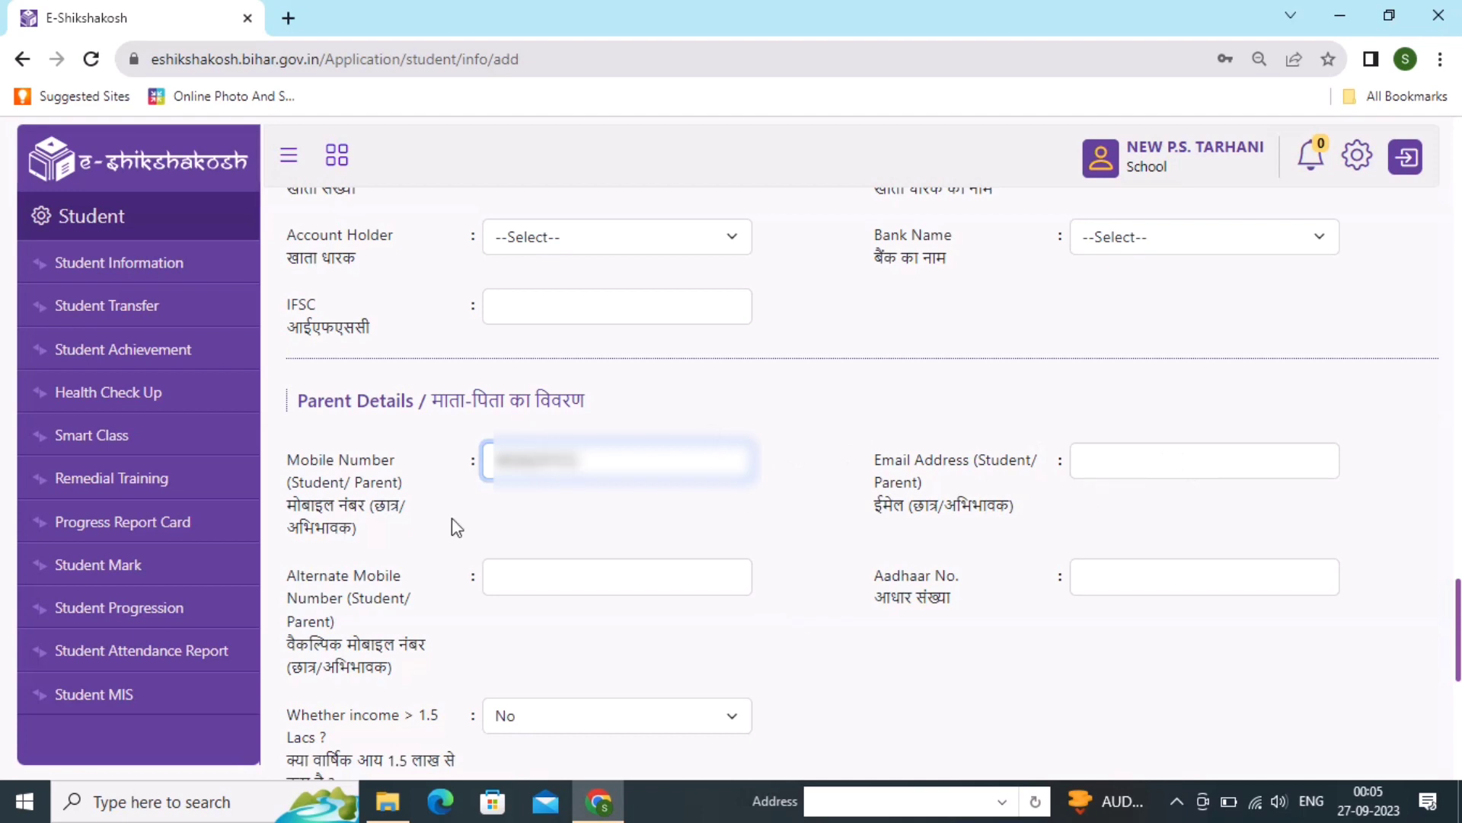
scroll(838, 614, down, 5)
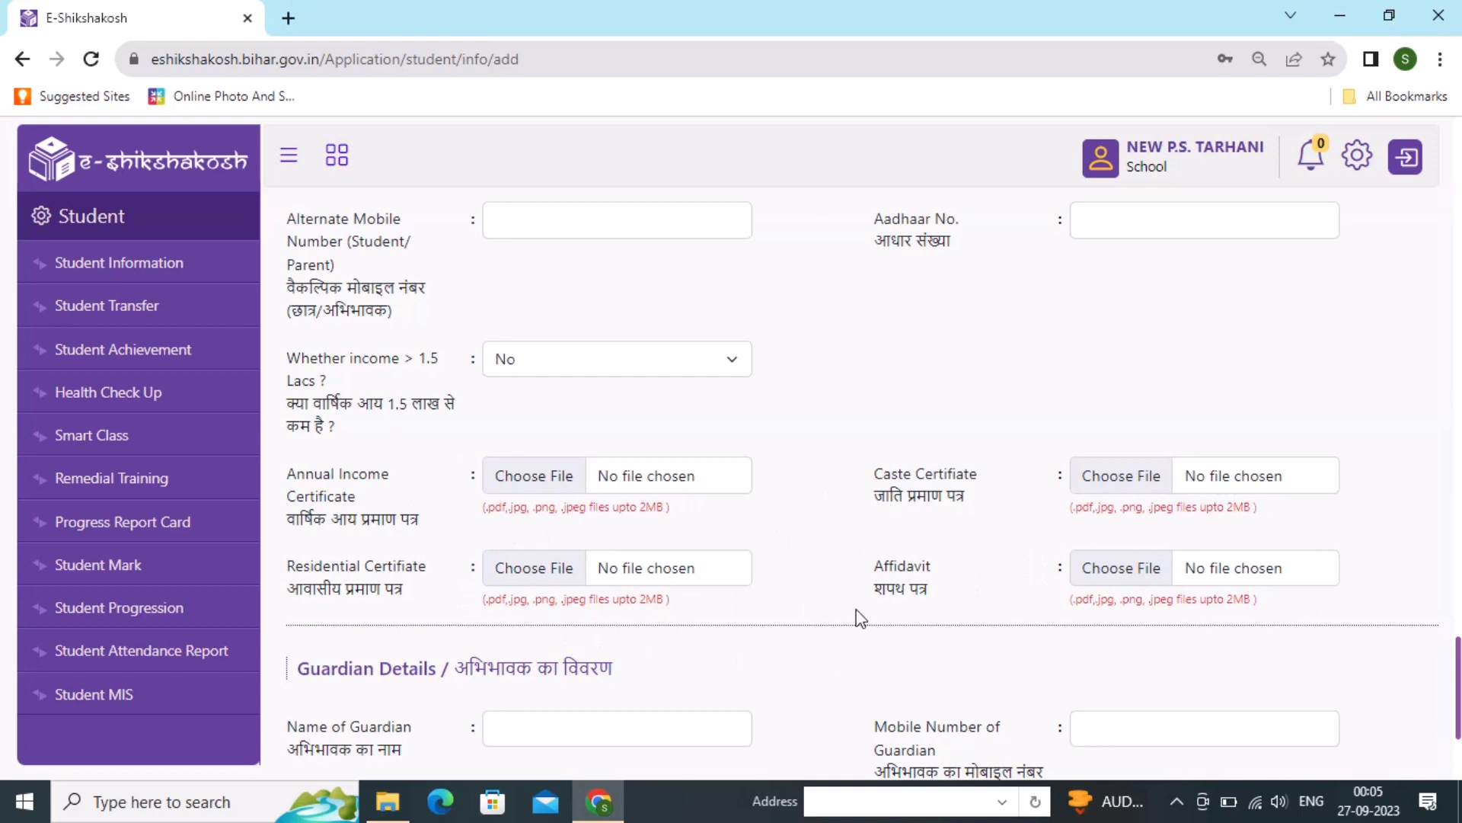
scroll(858, 617, down, 3)
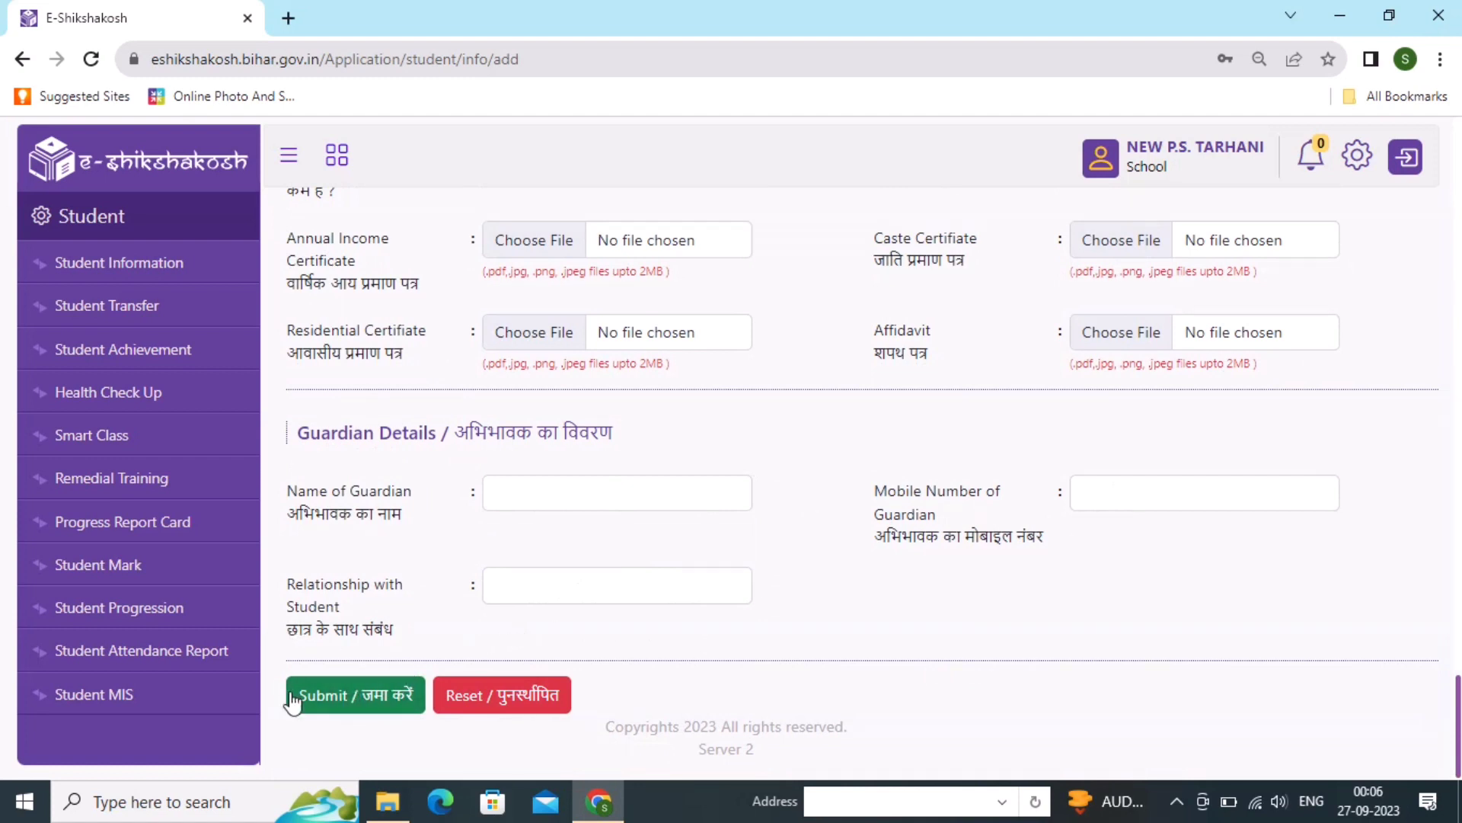
- Submit the admission form, confirm with Yes, and dismiss the 'Student information added successfully' message
click(361, 712)
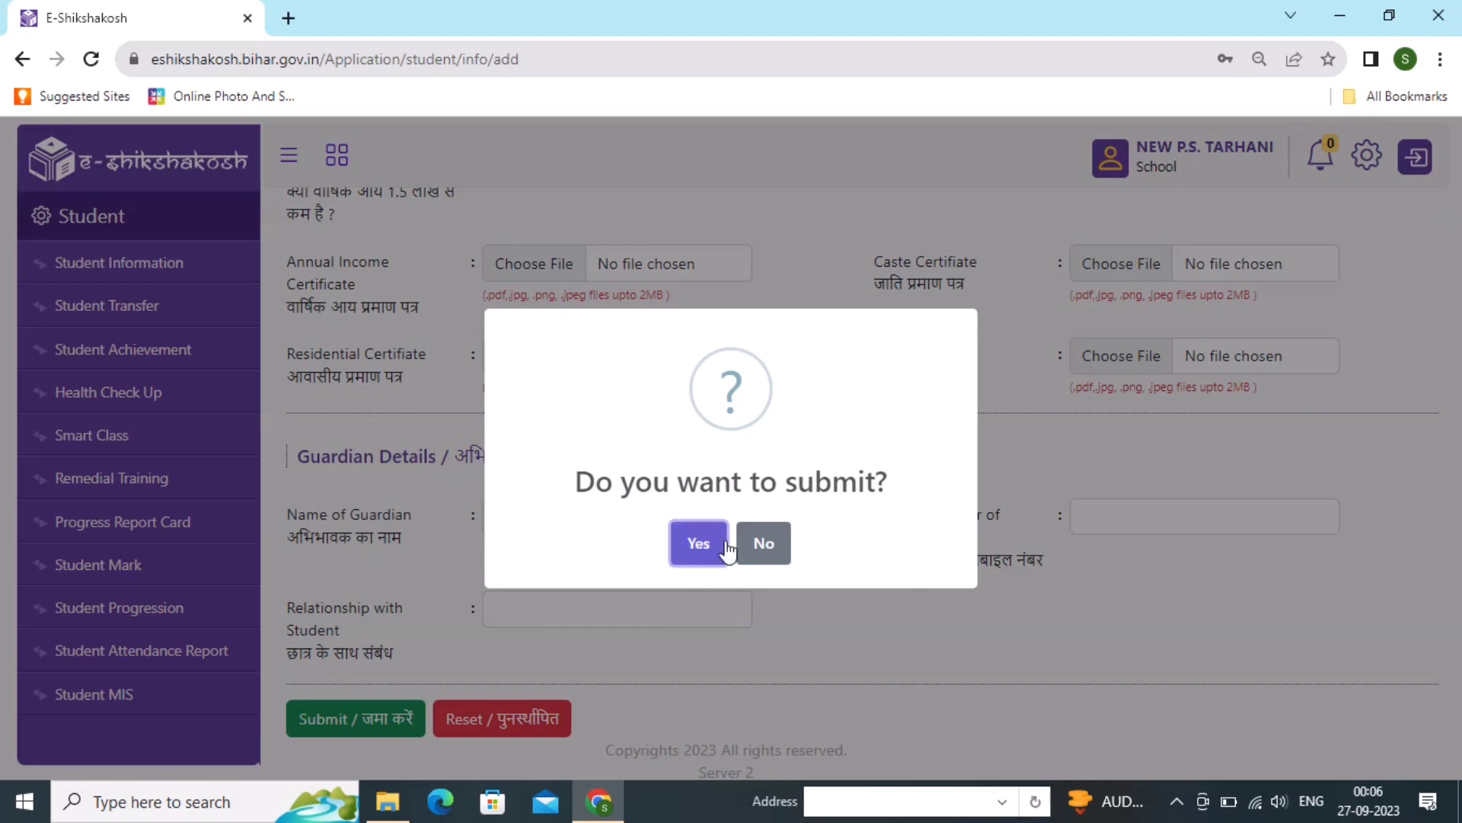
click(698, 546)
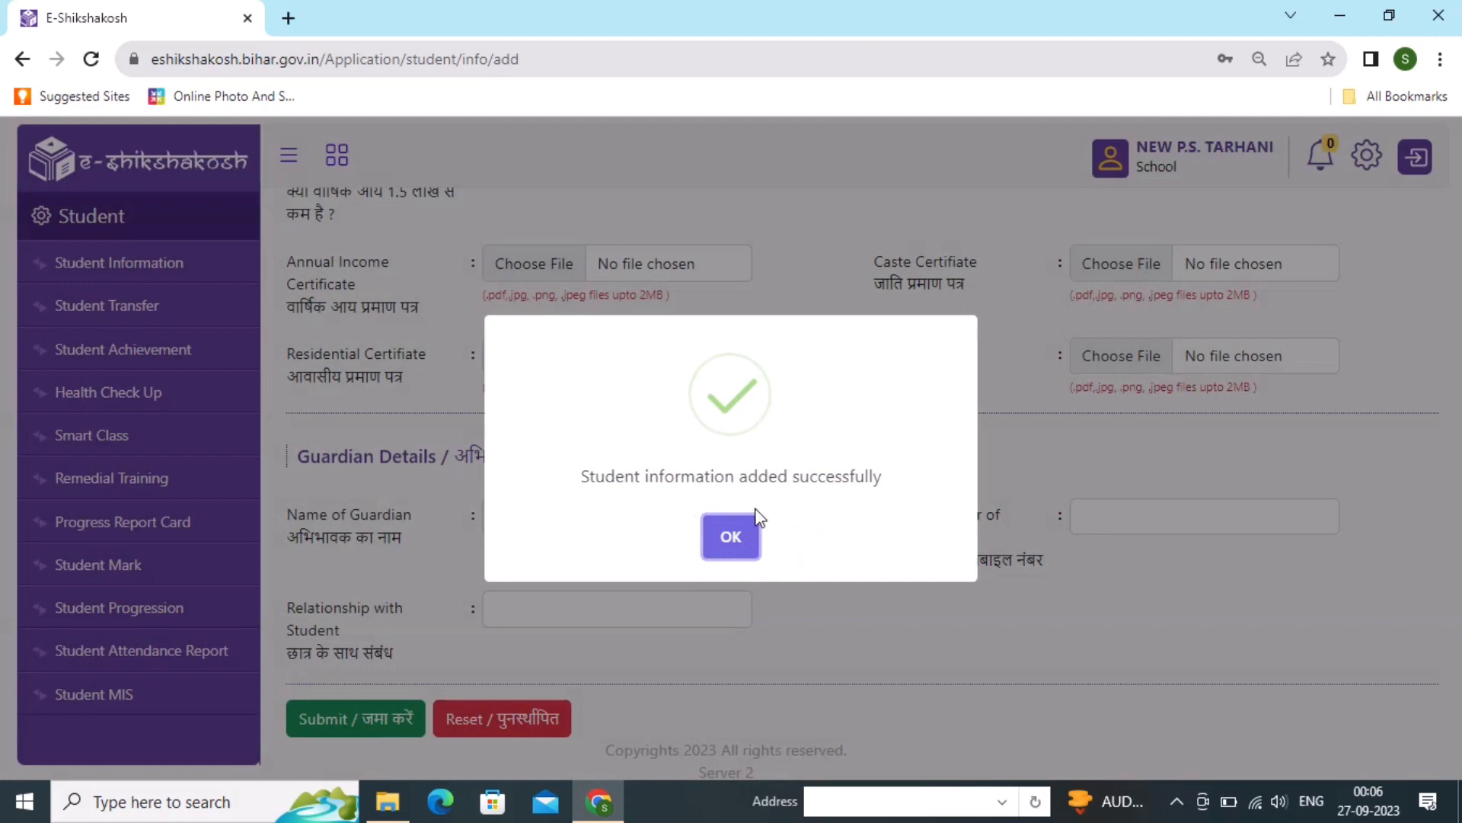
click(729, 538)
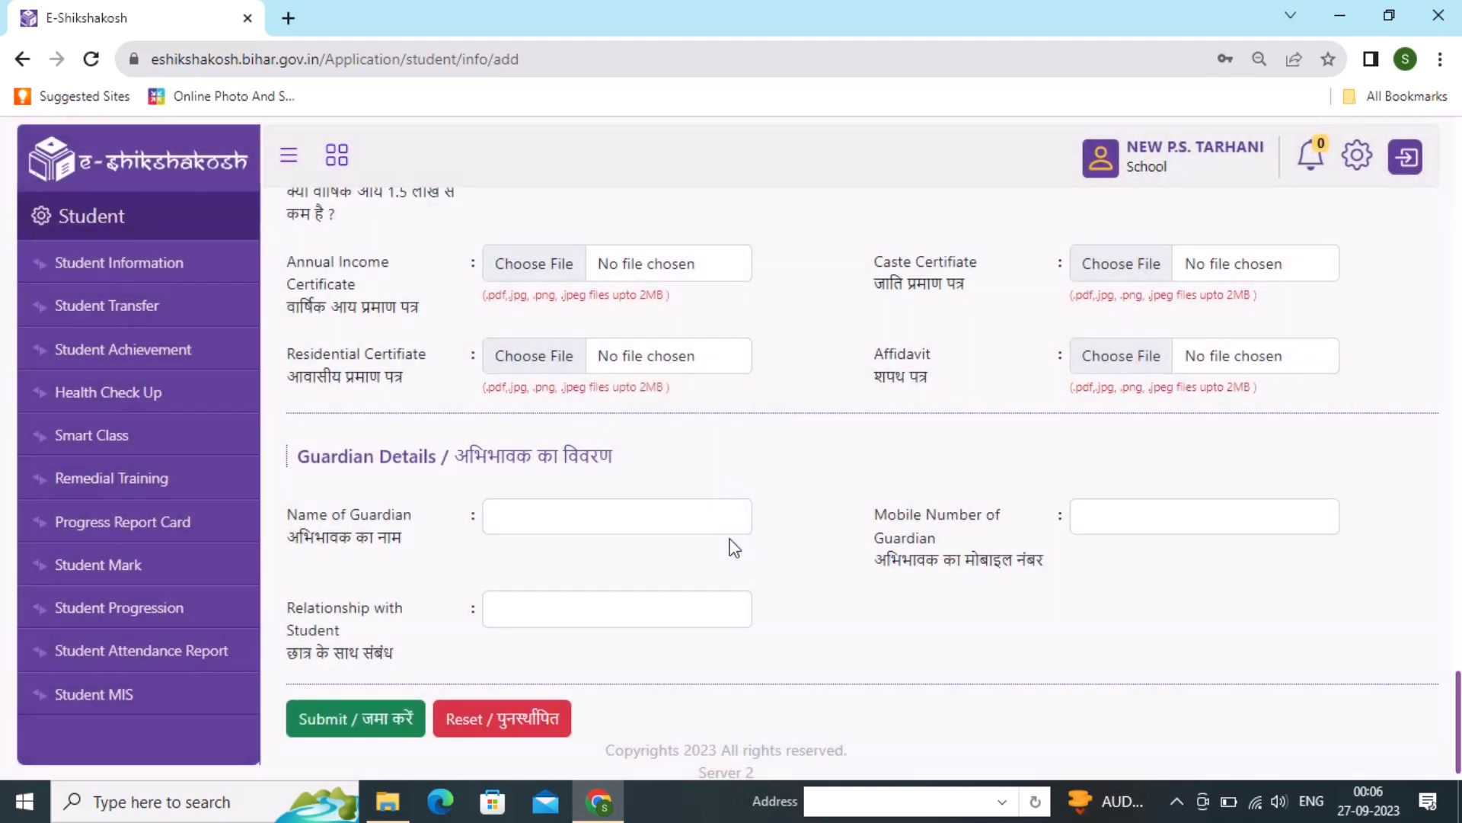
scroll(733, 547, up, 20)
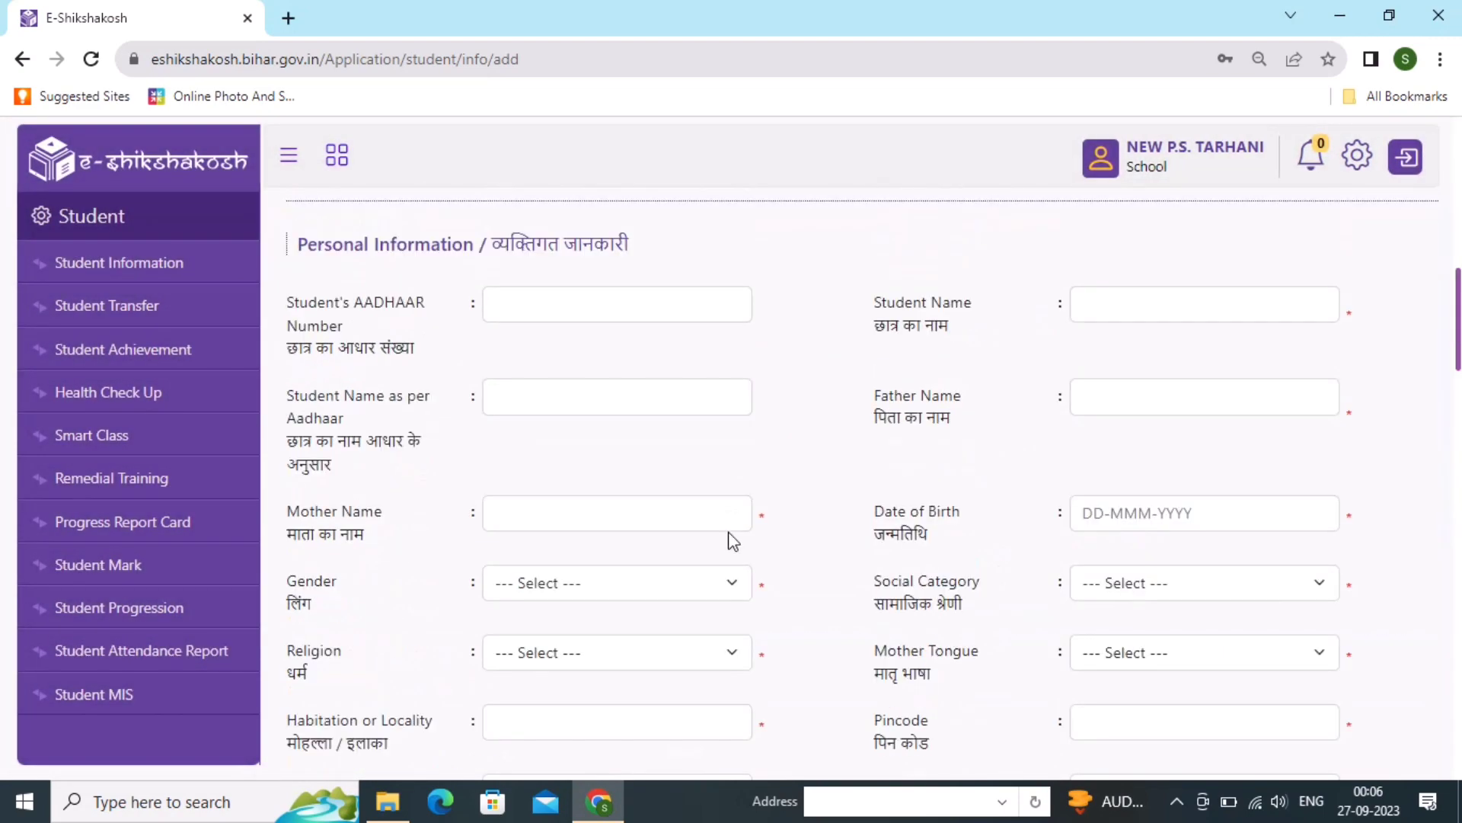
scroll(733, 541, up, 1)
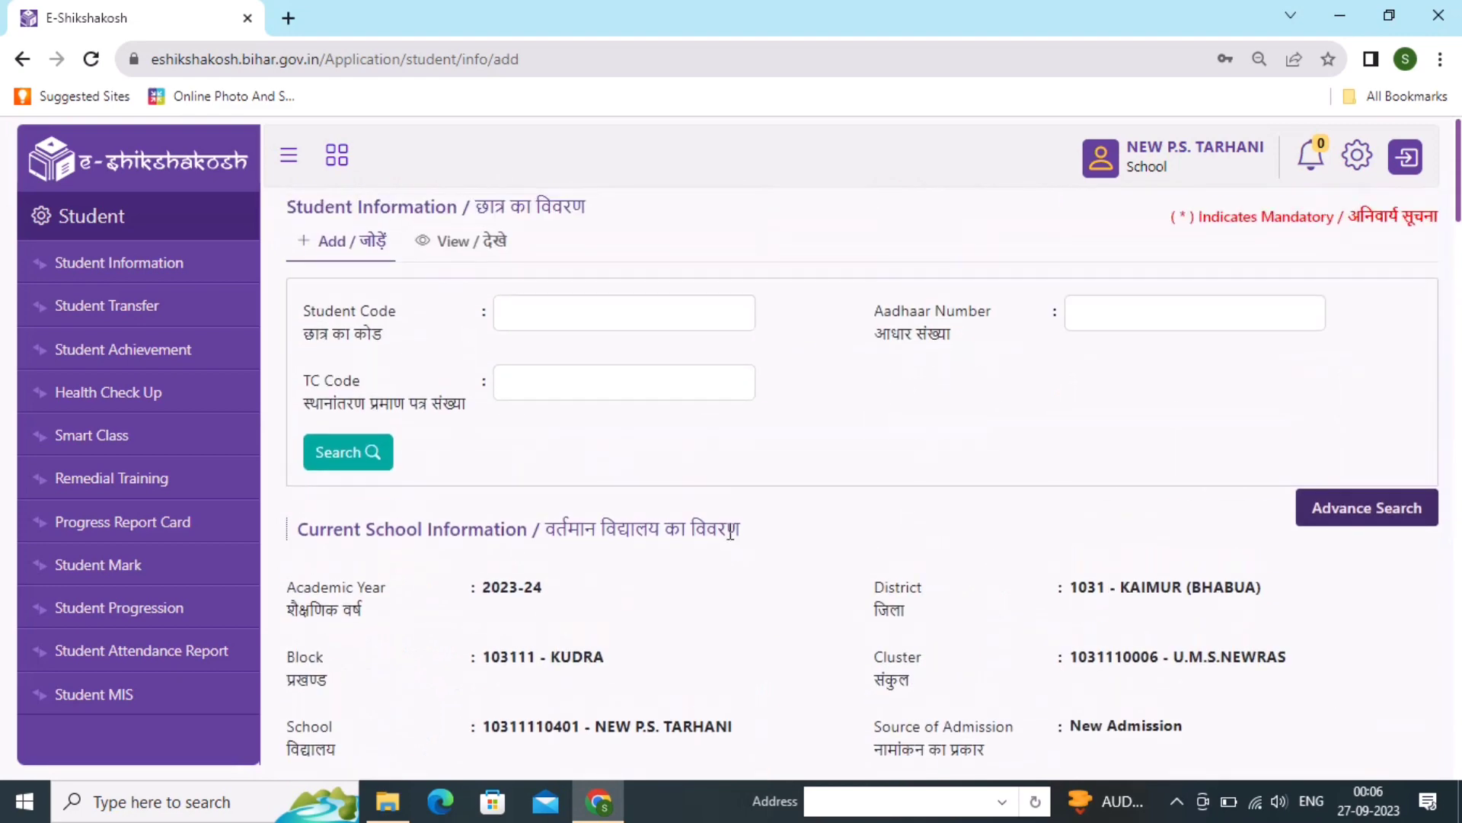
- Open View Student Information and search the school's student records
click(462, 246)
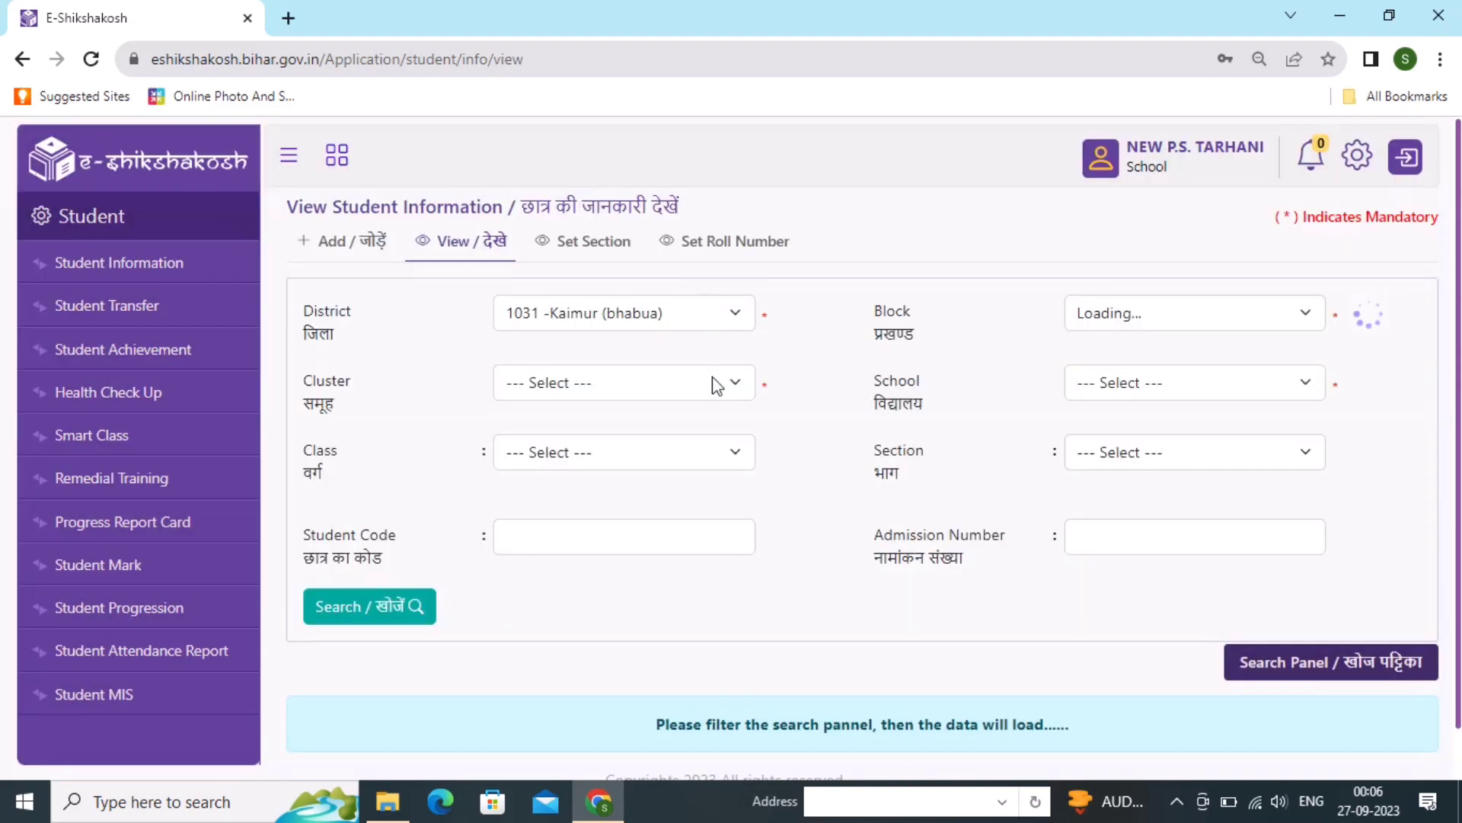
scroll(755, 492, down, 1)
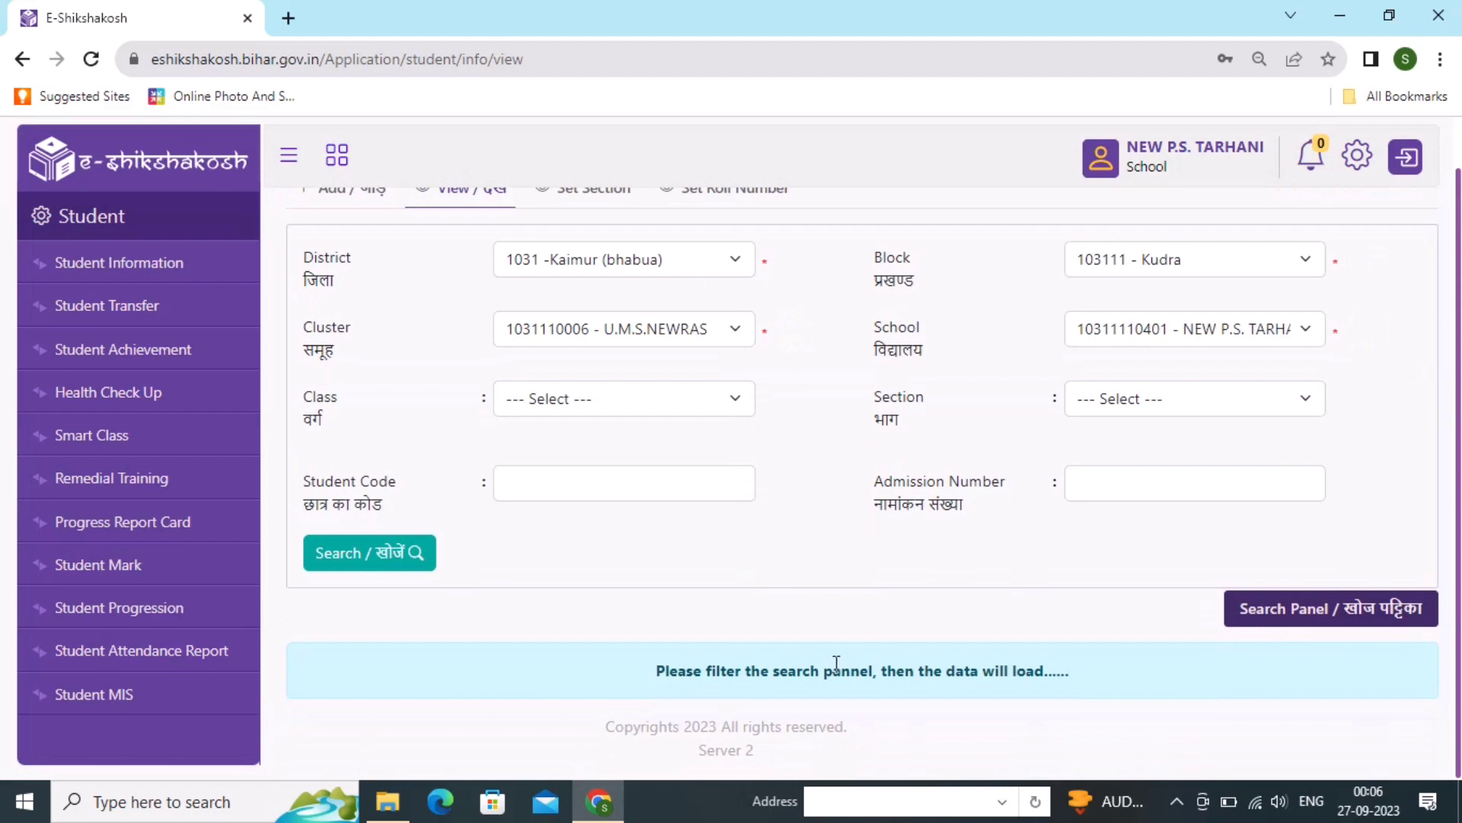
click(406, 556)
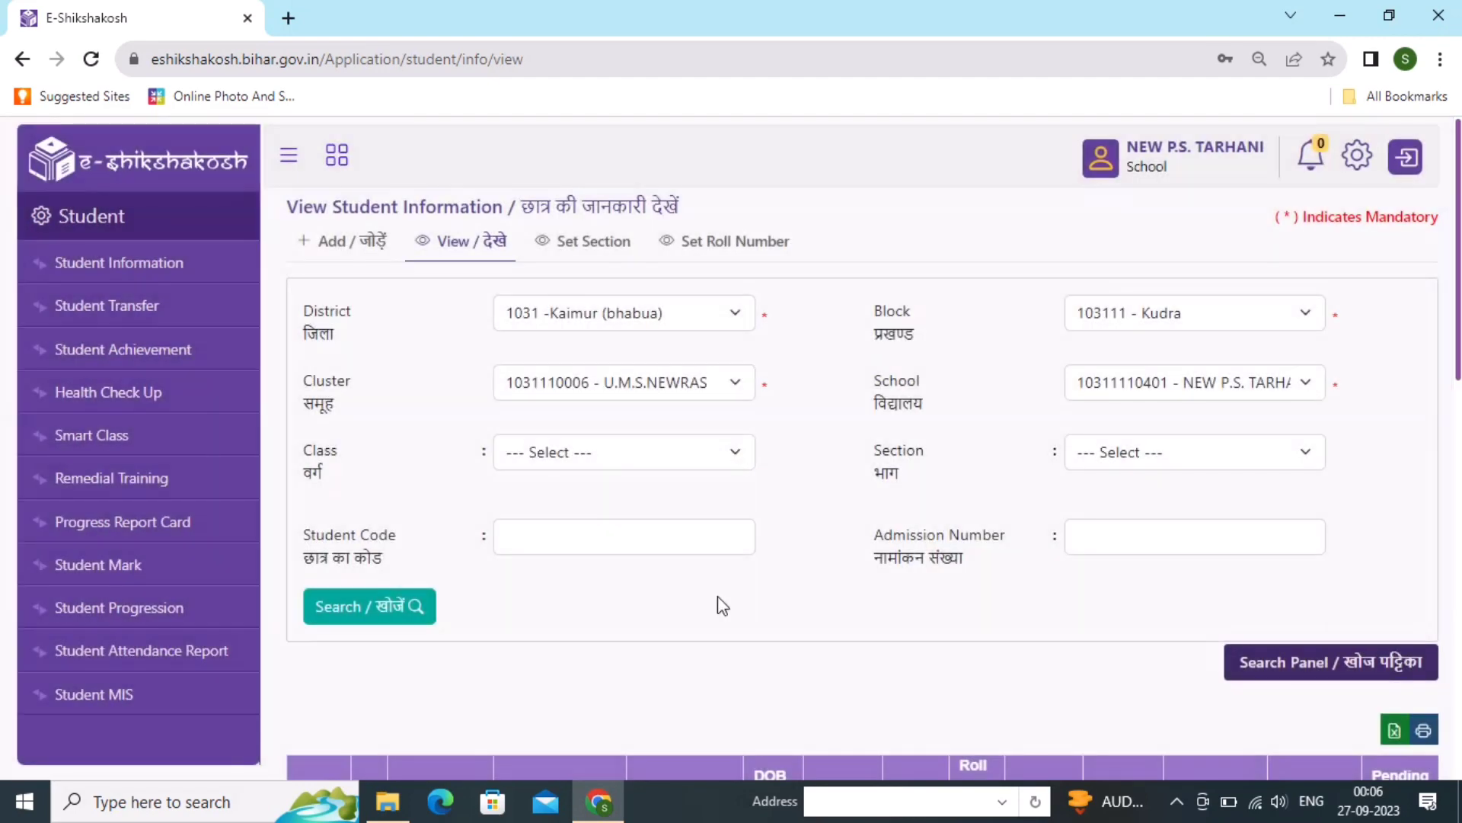
scroll(717, 595, down, 8)
scroll(717, 595, up, 9)
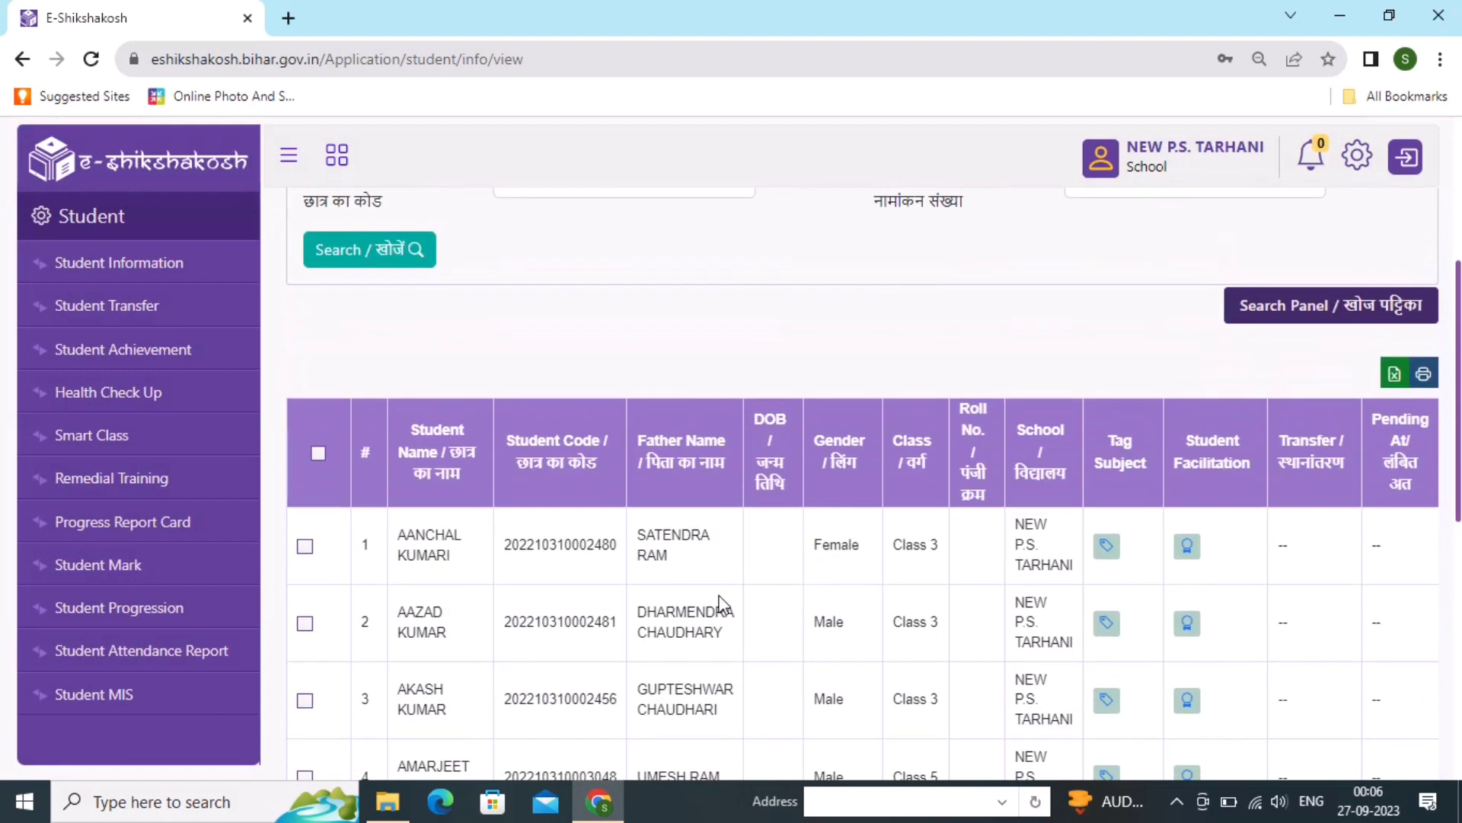
- Filter the search to Class 1, listing the two Not Verified students
click(601, 450)
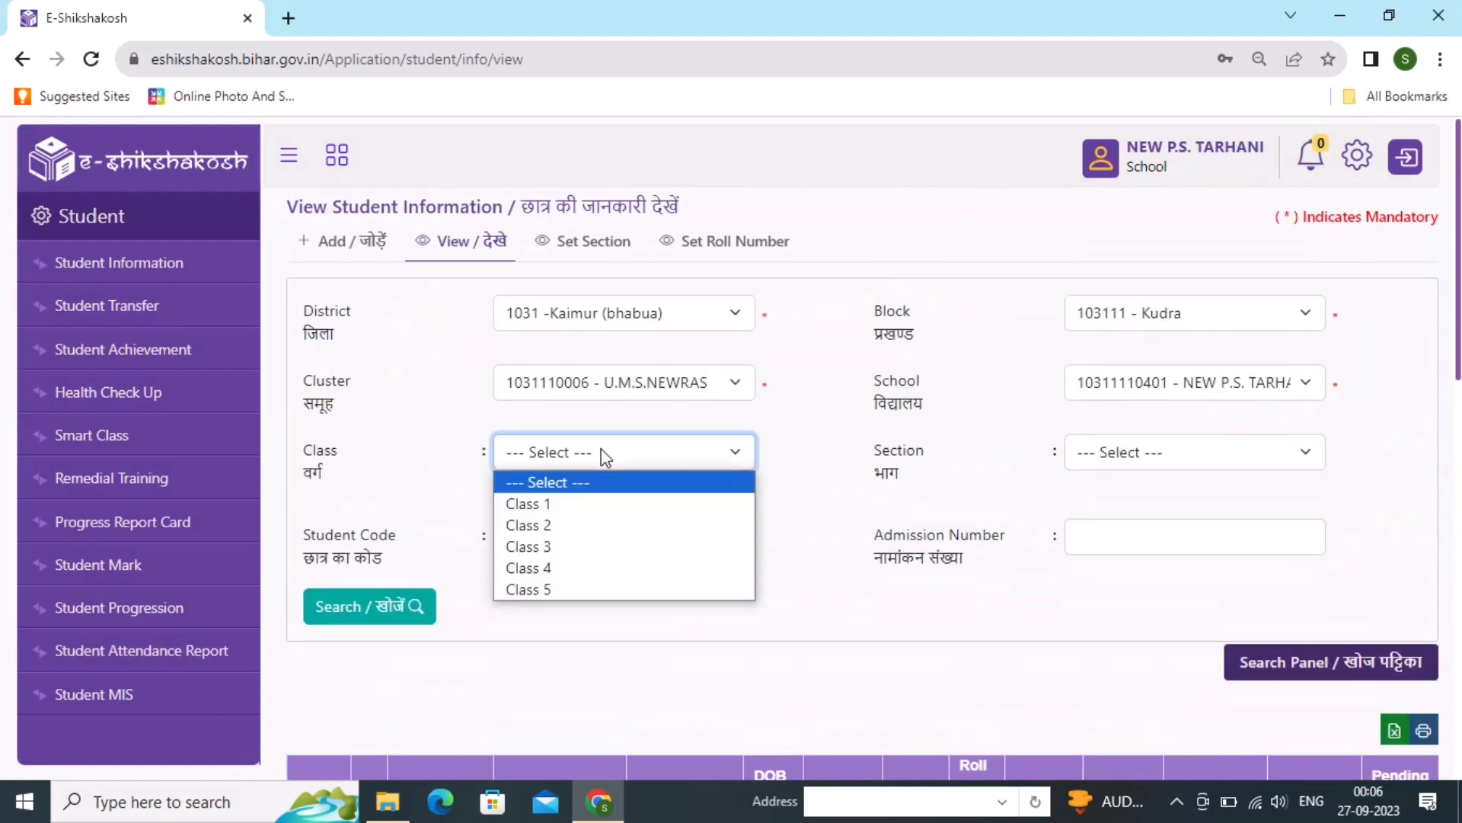
click(574, 505)
click(415, 609)
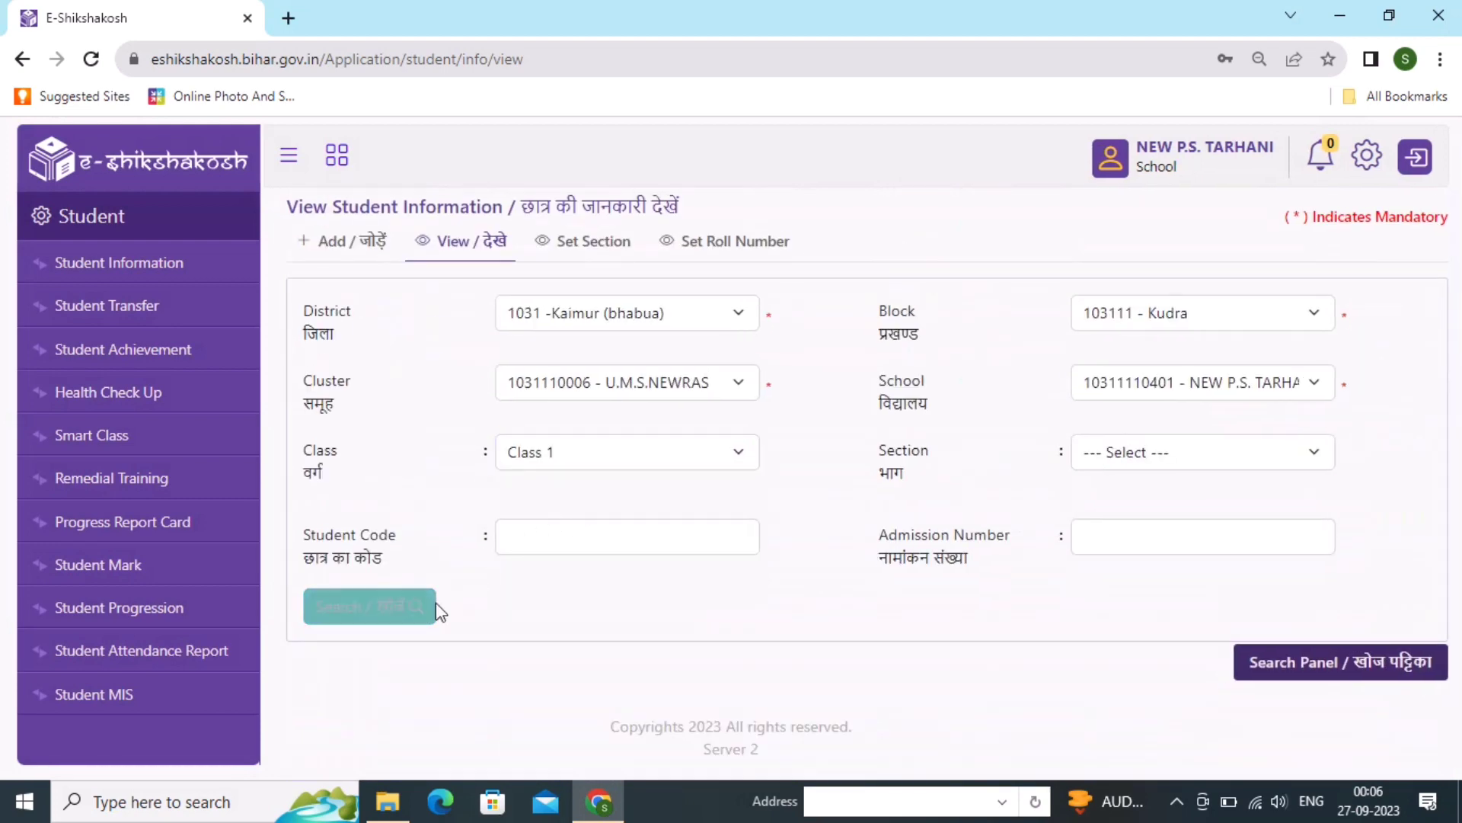
scroll(888, 582, down, 5)
scroll(888, 582, down, 1)
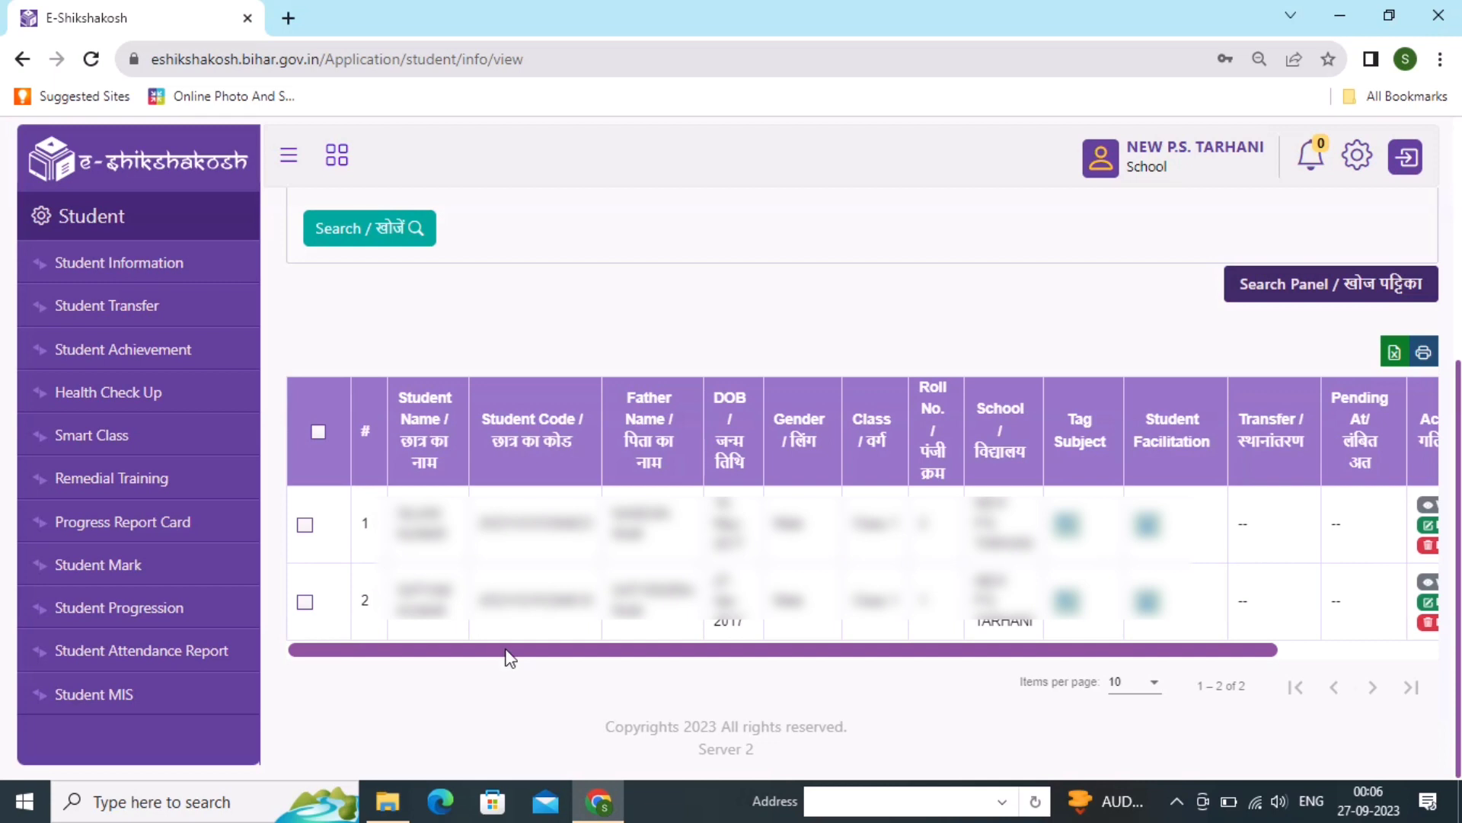
drag(506, 650, 715, 649)
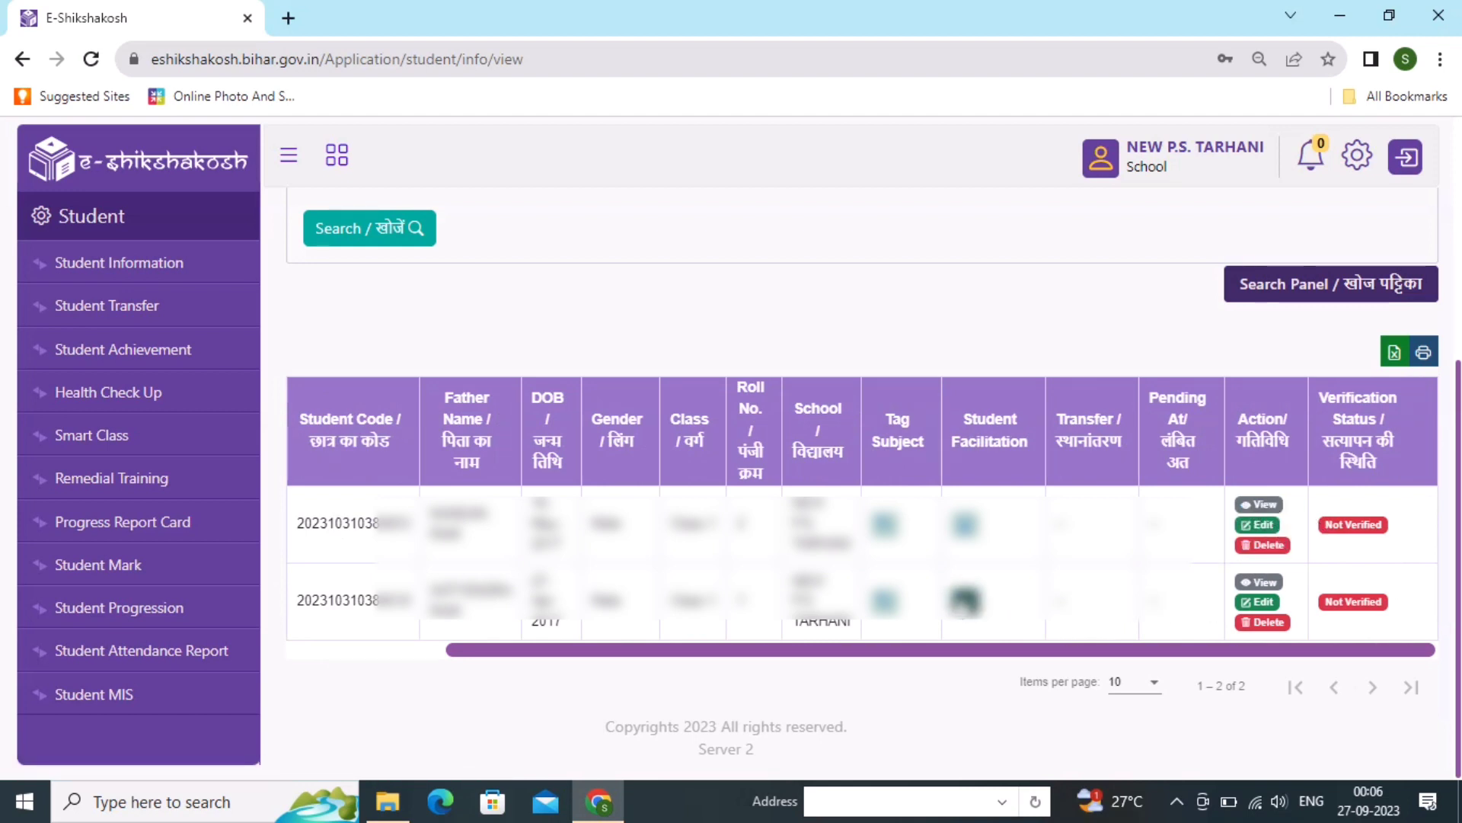
scroll(963, 598, up, 5)
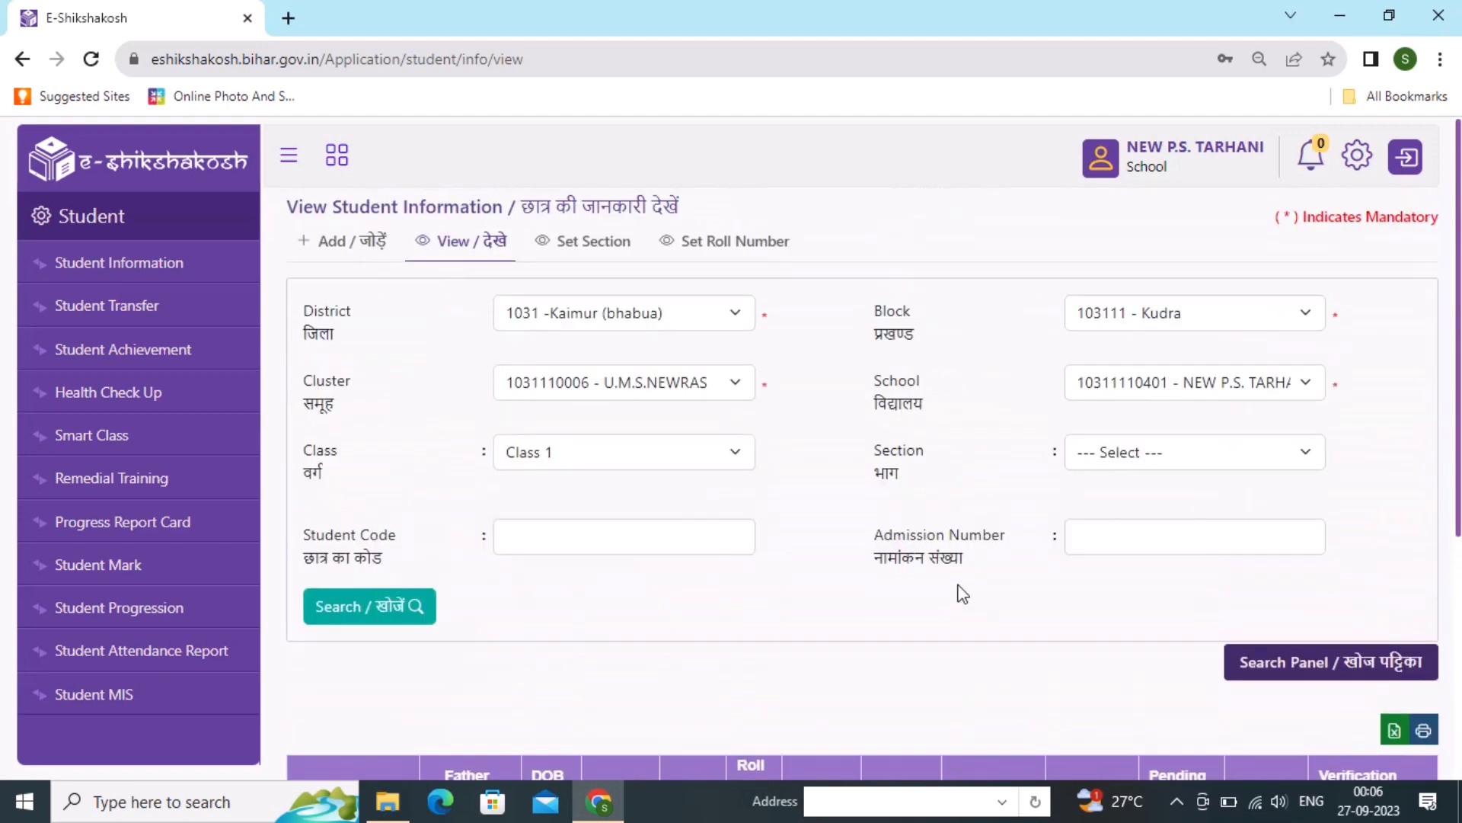